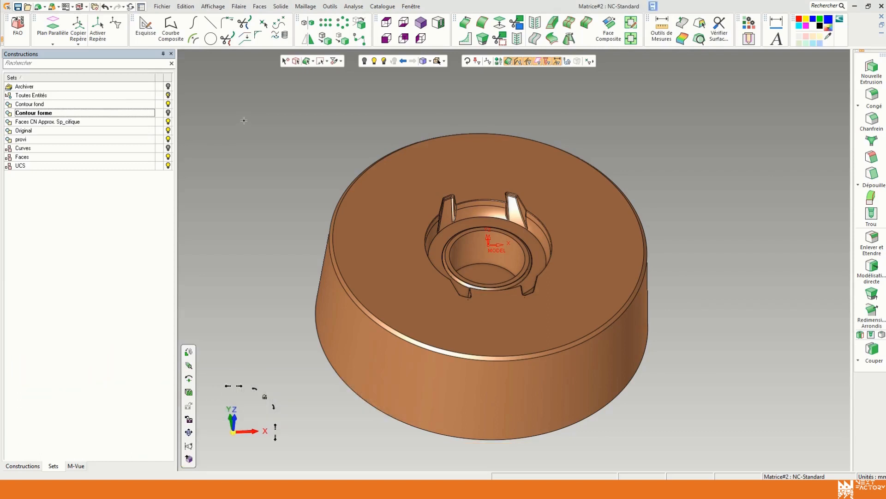
Switch from CAD to the NC machining environment and check the Contour forme set among the model's sets.
left_click(22, 26)
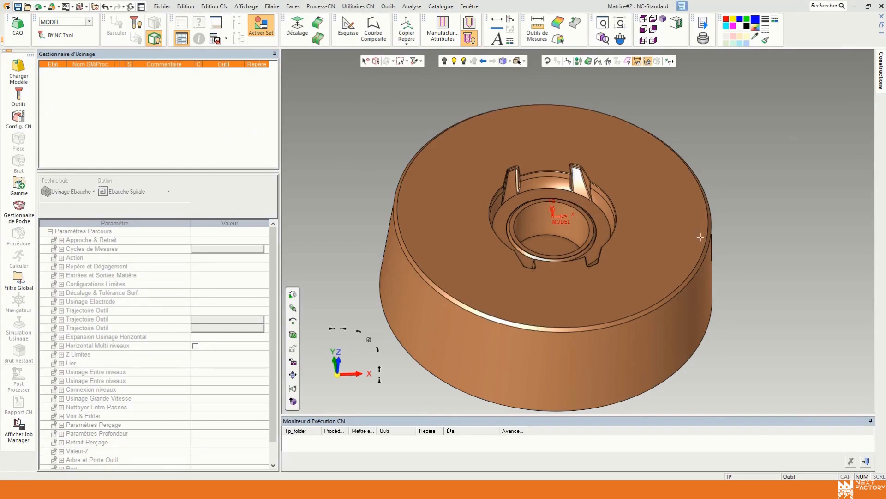
mouse_move(882, 80)
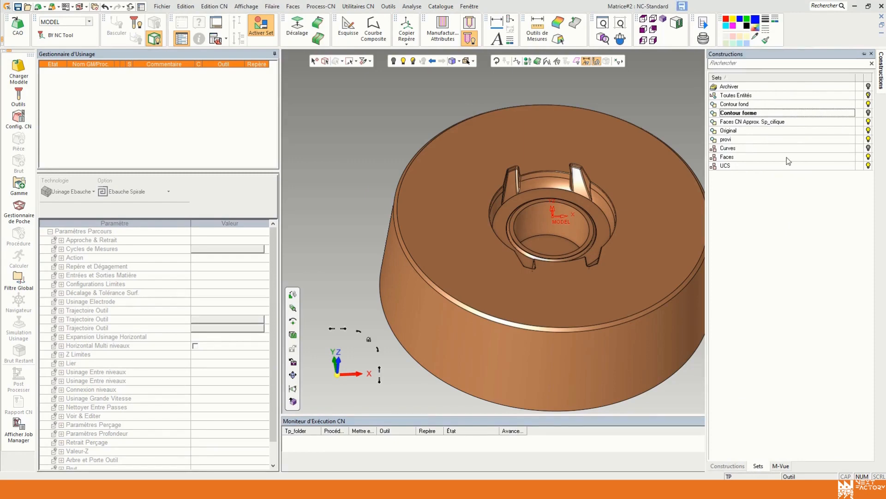
left_click(868, 112)
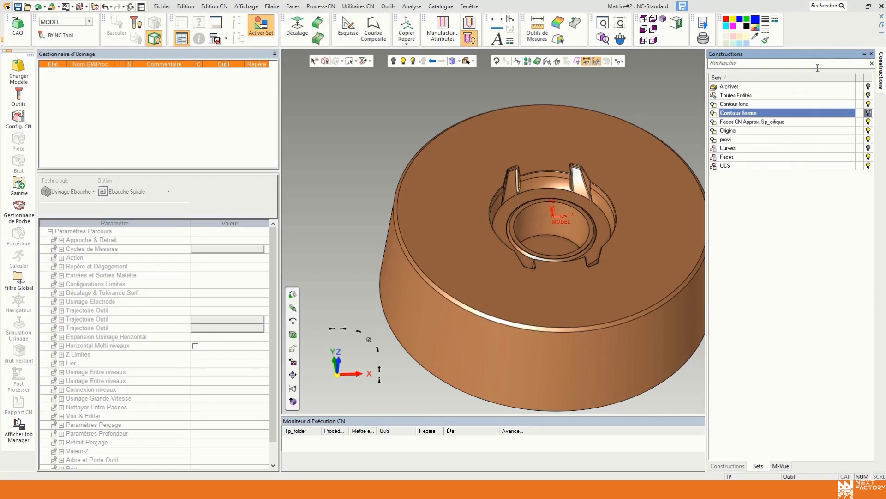
left_click(864, 54)
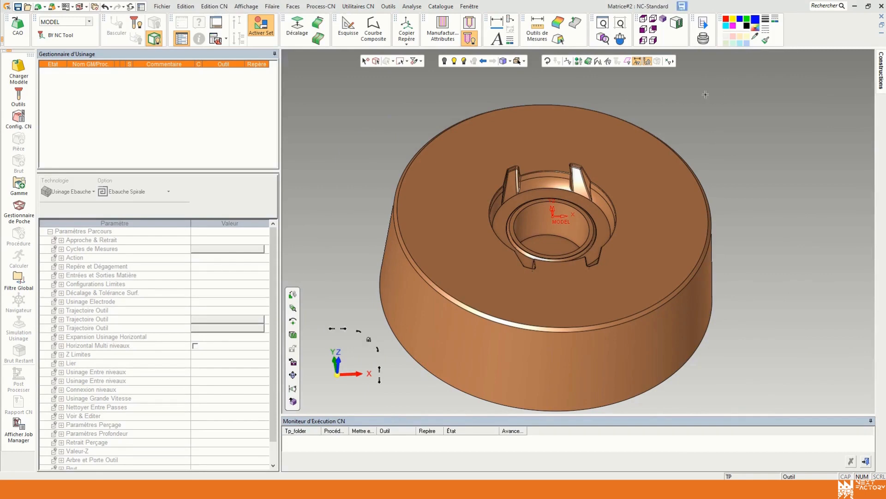
Open the tool and holder library and display the T8.00 R2.00 milling tool on the die model.
middle_click_drag(708, 165, 716, 142, "ctrl")
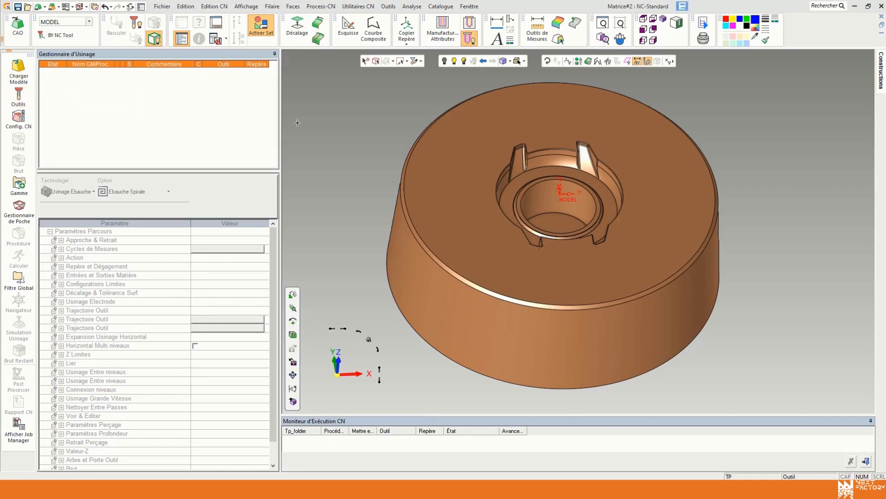
left_click(23, 99)
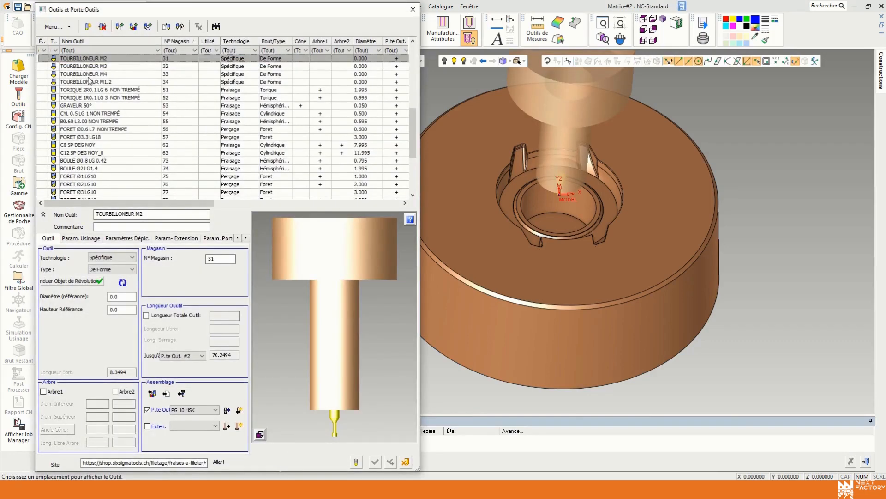
scroll(97, 81, "up", 8)
left_click(95, 61)
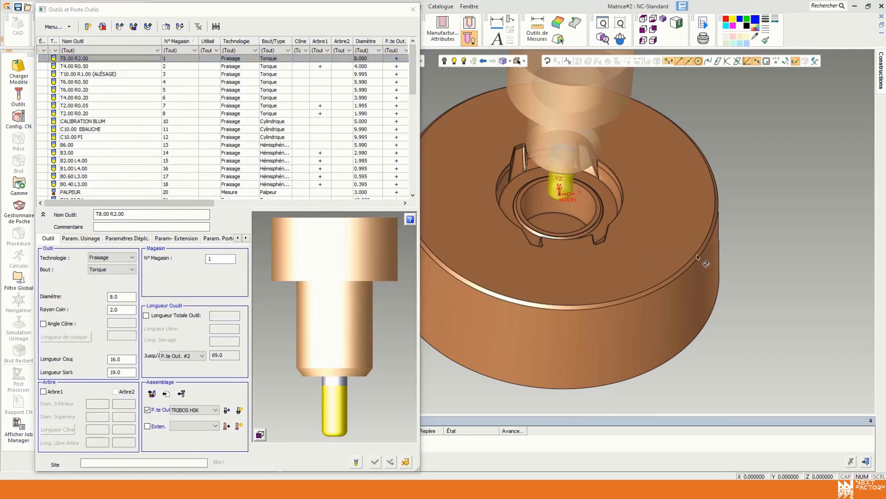
left_click_drag(704, 263, 686, 232, "ctrl")
left_click_drag(556, 200, 593, 230, "ctrl")
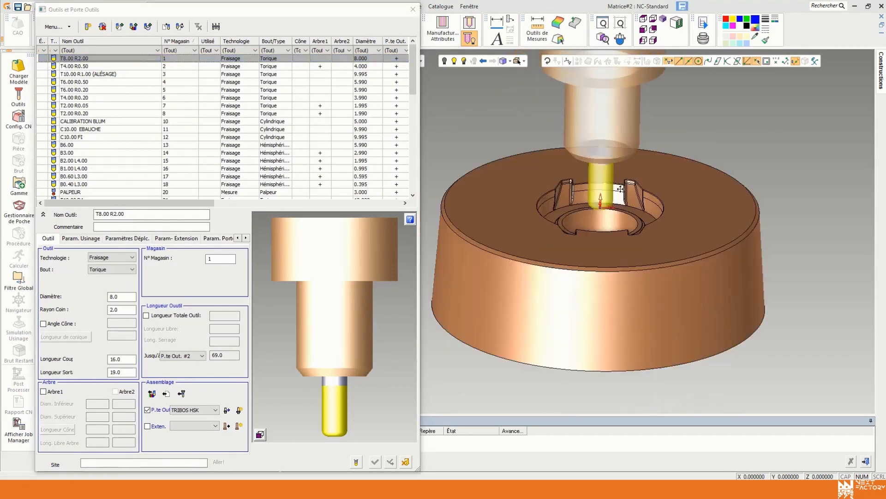
scroll(554, 201, "up", 5)
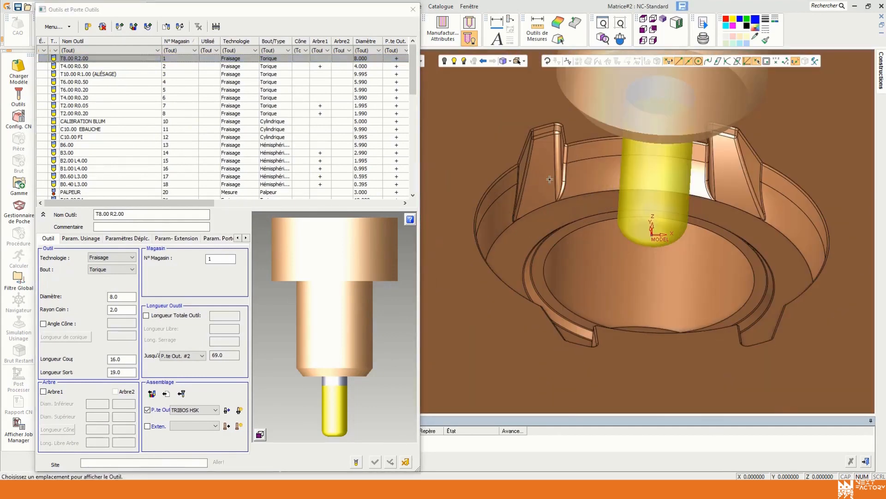
Examine the T8.00 R2.00 tool's machining and motion parameters, including the available cooling and cutting mode options.
left_click(80, 239)
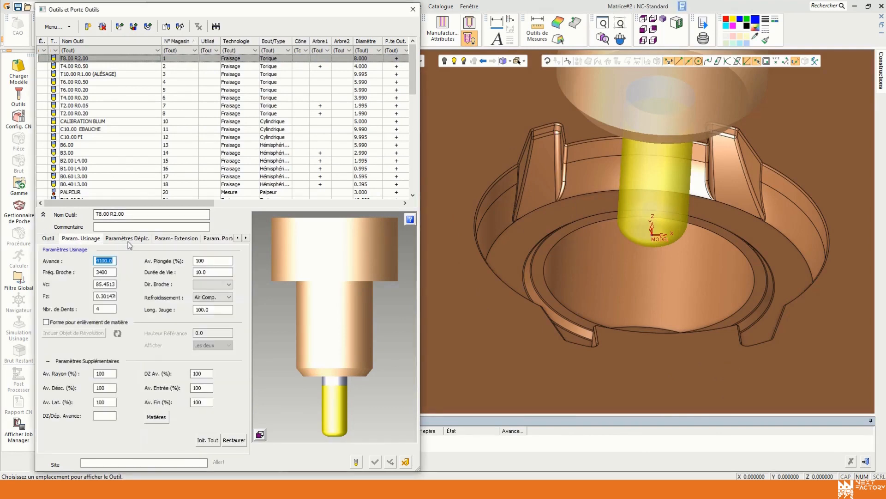
left_click(217, 297)
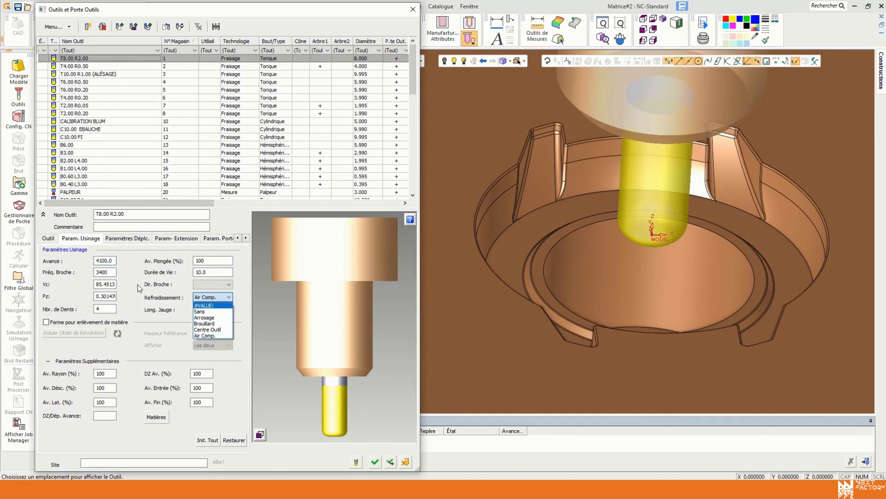
left_click(162, 271)
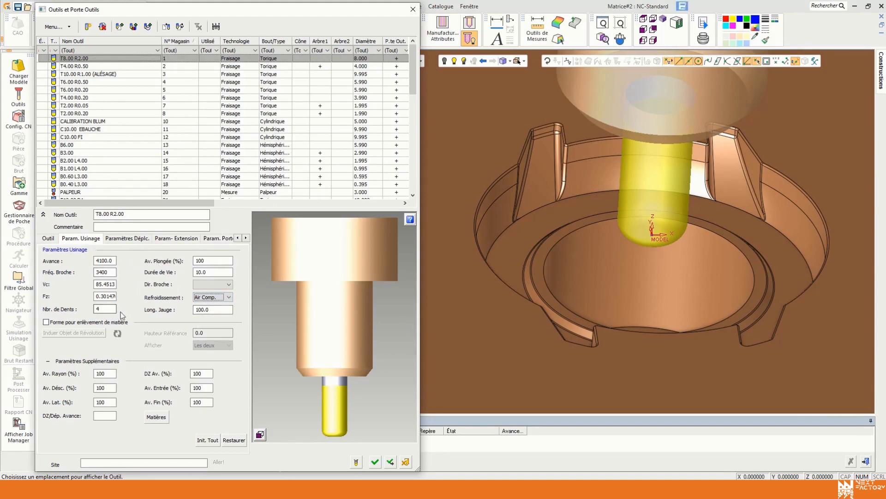
double_click(112, 373)
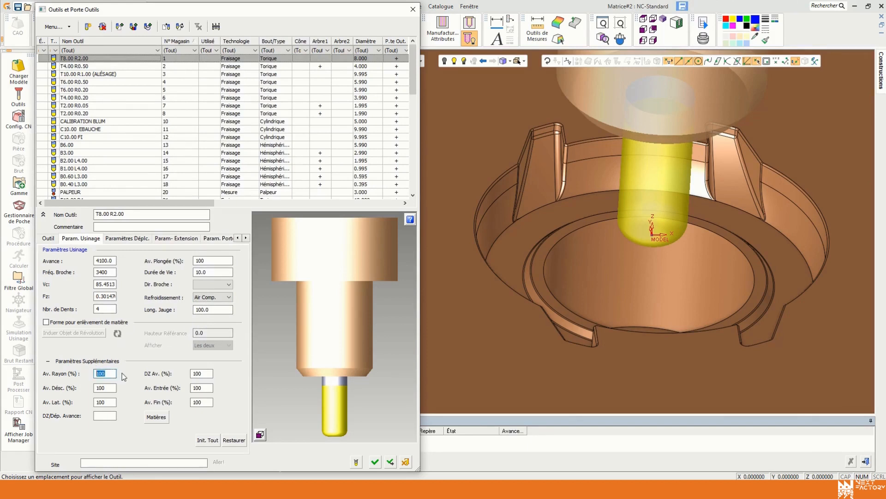
left_click(127, 238)
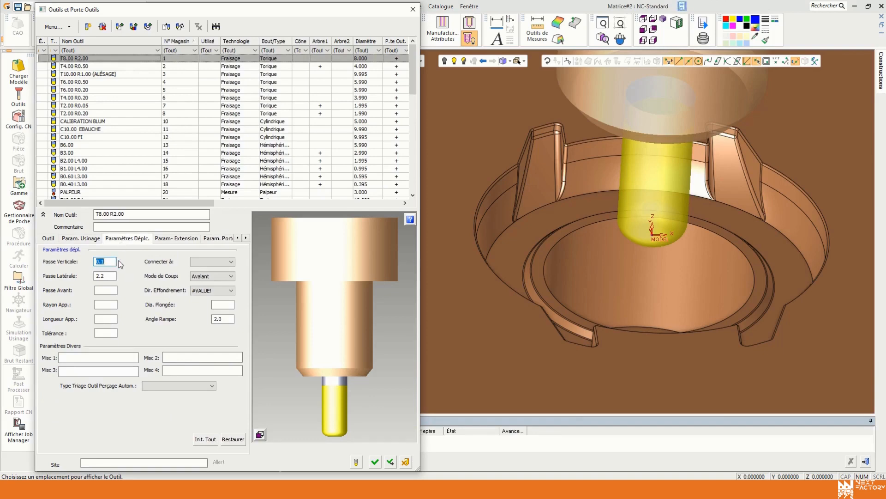
left_click(213, 319)
left_click(206, 277)
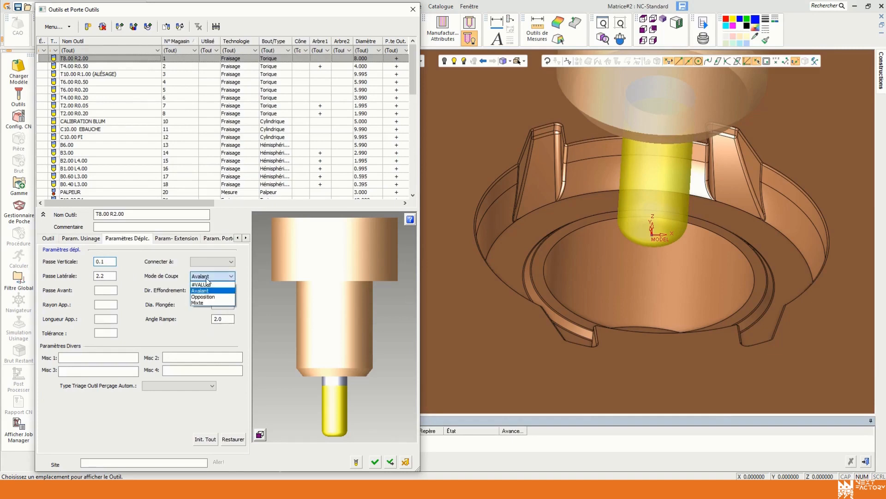
left_click(210, 277)
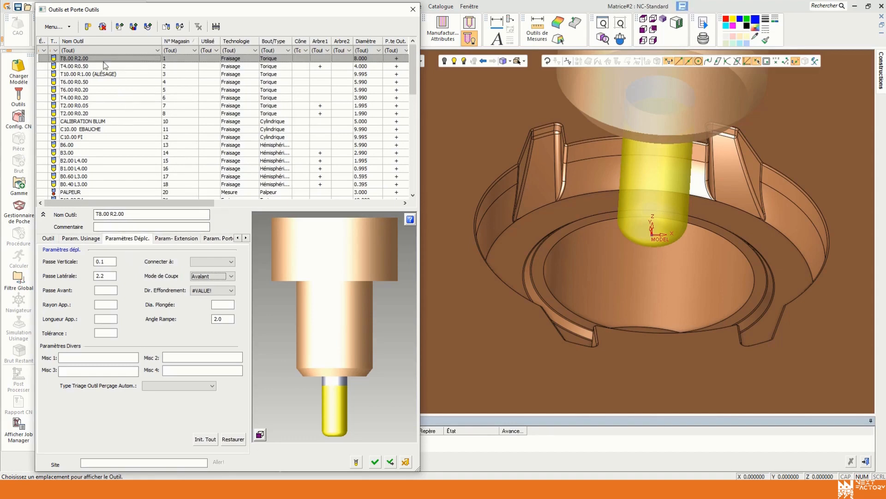
Create a new tool based on T8.00 R2.00 and name it CYL 10.
left_click(89, 27)
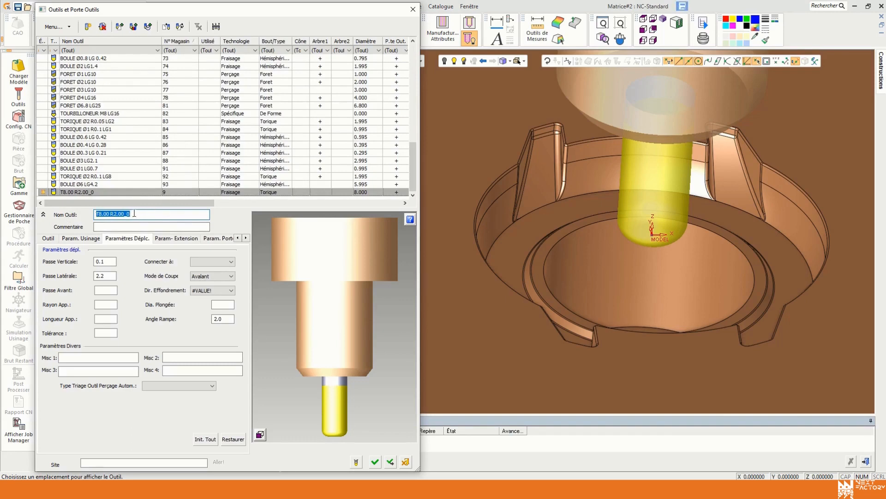
left_click(52, 238)
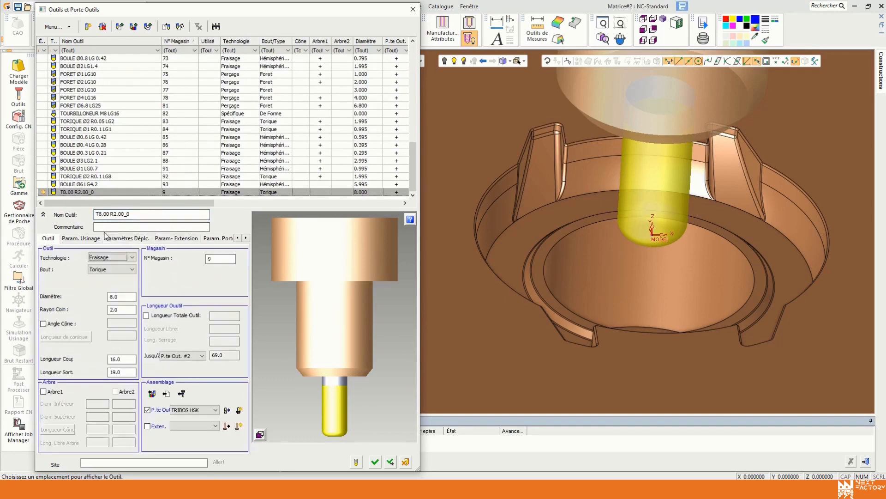
left_click_drag(136, 214, 89, 216)
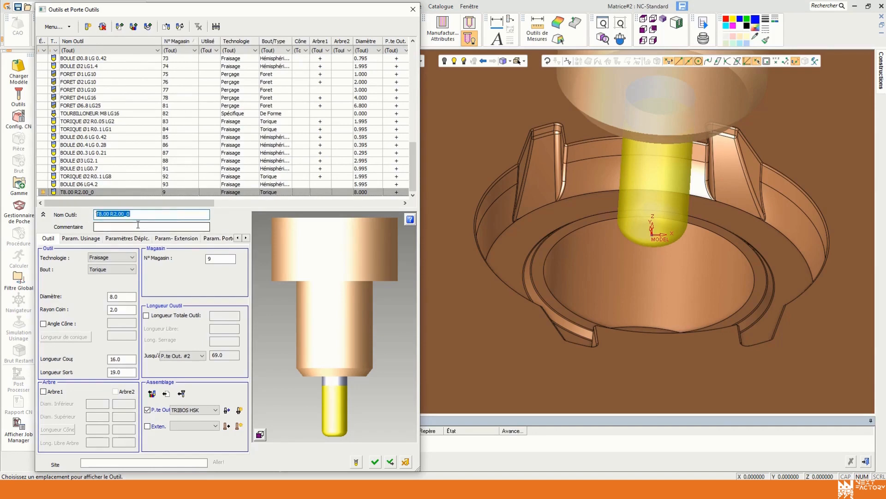
type("CYL 10")
Define CYL 10 as a Fraisage tool with a Cylindrique end and a diameter of 10.
left_click(114, 259)
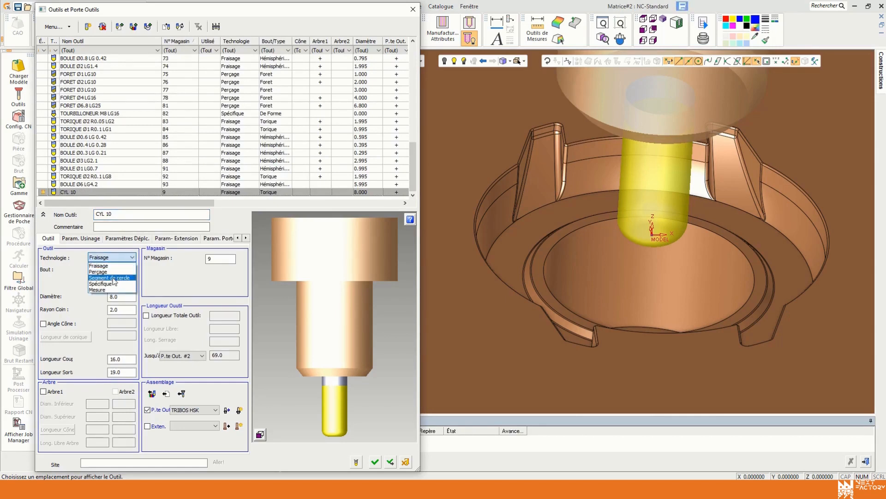
left_click(102, 290)
left_click(112, 258)
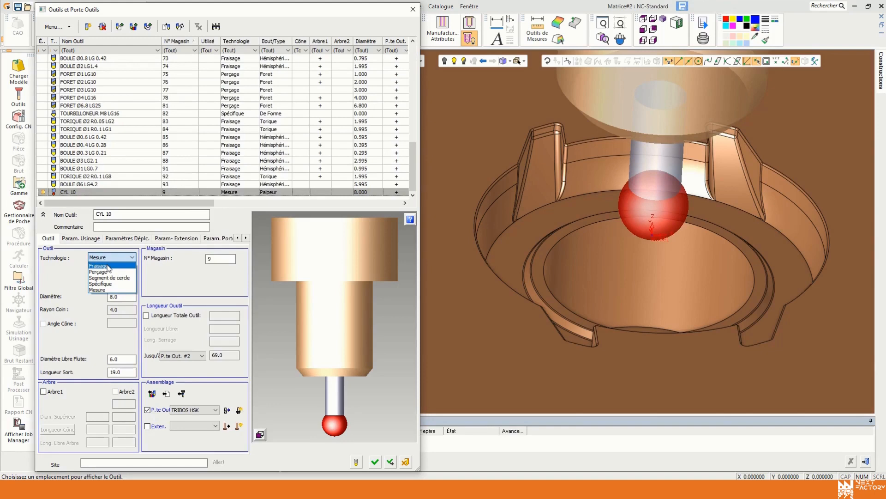
left_click(106, 266)
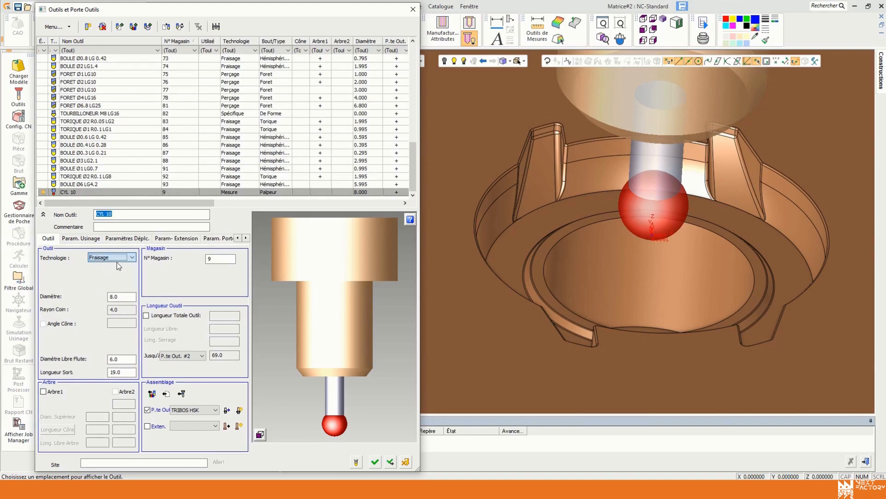
left_click(107, 269)
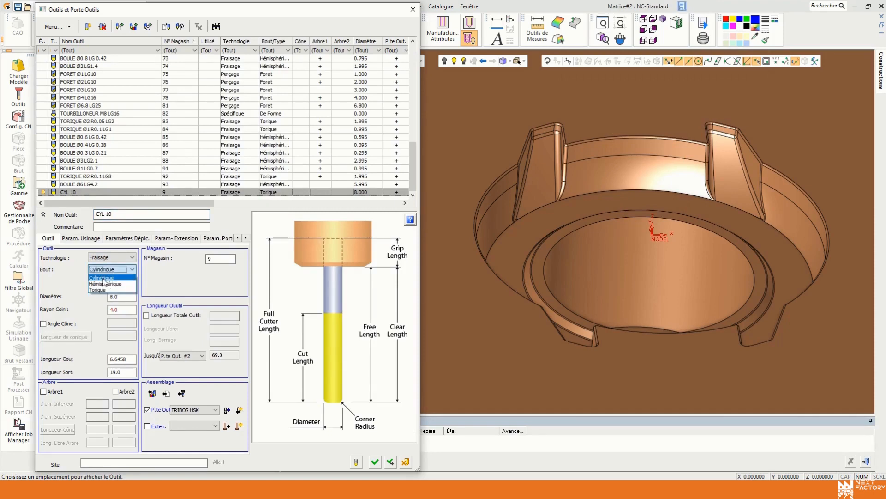
left_click(102, 277)
key("Tab")
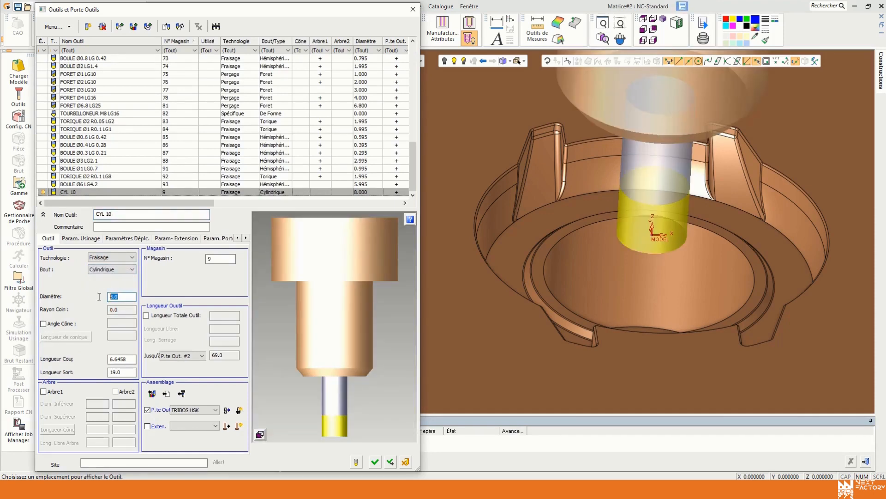
type("10")
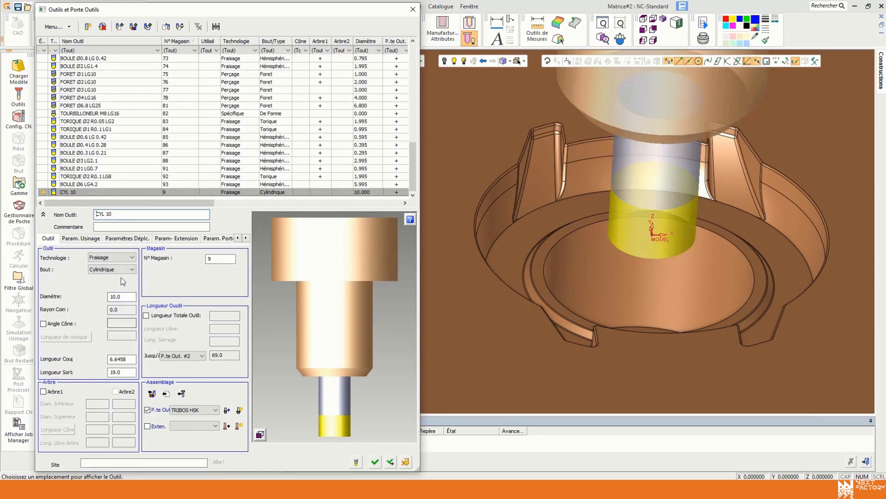
Preview the CYL 10 tool at a point on the pocket's rim and return it to the model origin.
middle_click_drag(615, 156, 613, 122)
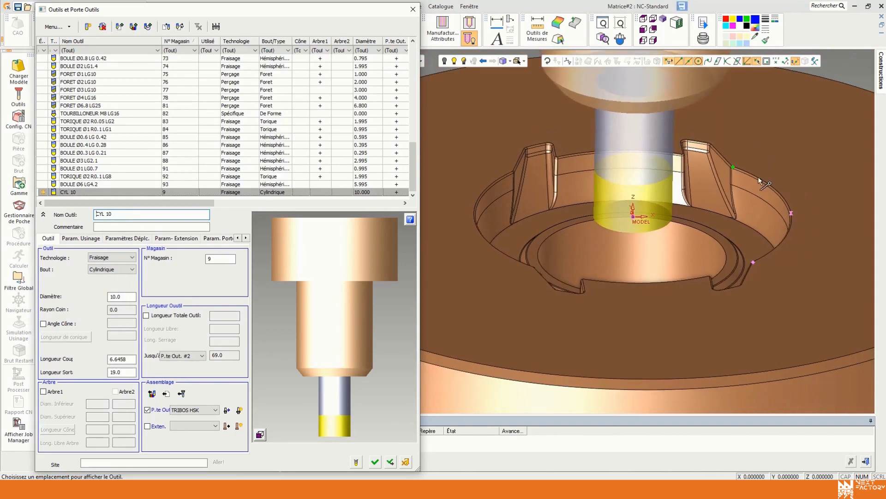
left_click(733, 166)
key("Tab")
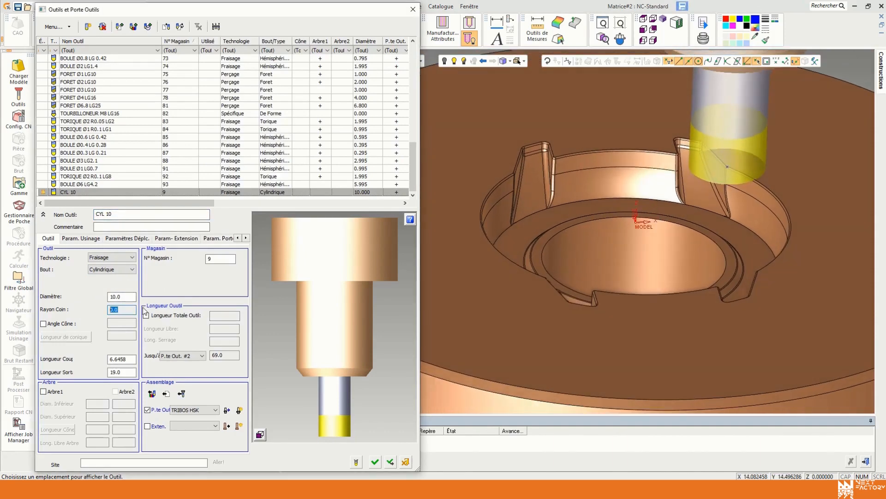
left_click(121, 309)
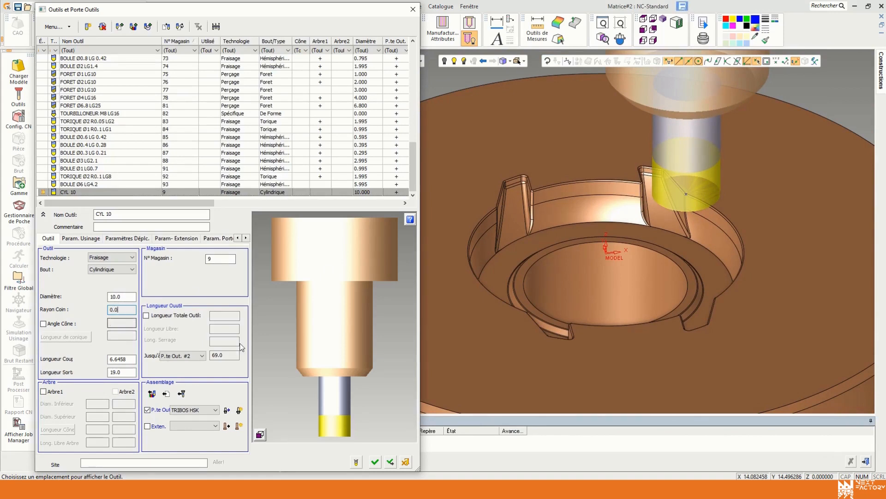
left_click(612, 251)
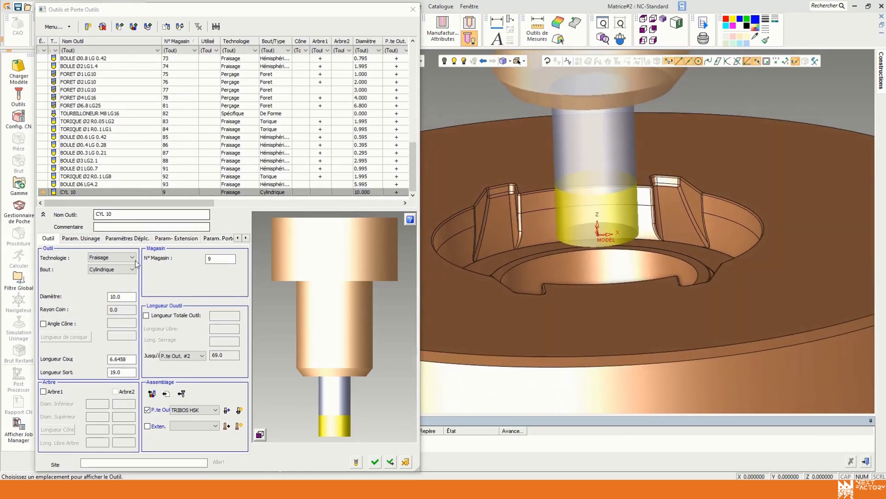
Try a cone angle of 1 with a taper length of 10 on the CYL 10 tool, and turn the taper off.
left_click(43, 324)
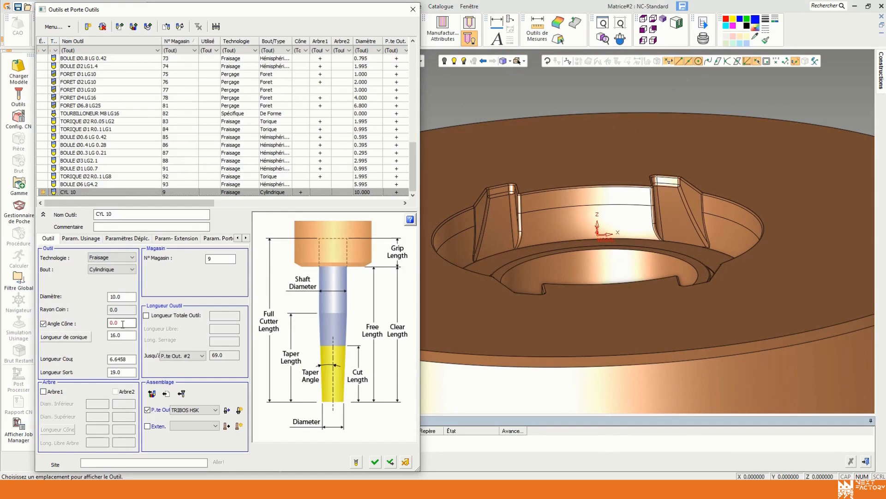
left_click_drag(122, 324, 111, 323)
type("1")
double_click(123, 334)
type("10")
key("Return")
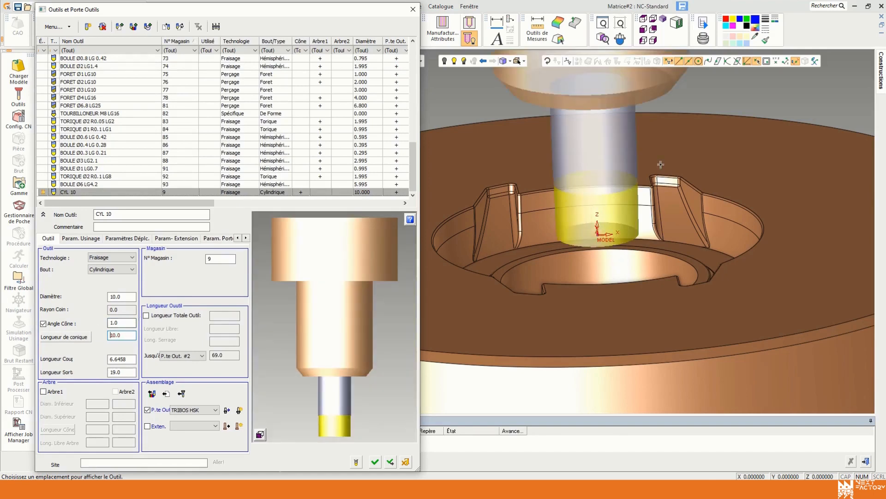
scroll(554, 291, "up", 1)
middle_click_drag(554, 291, 650, 174)
scroll(600, 185, "down", 2)
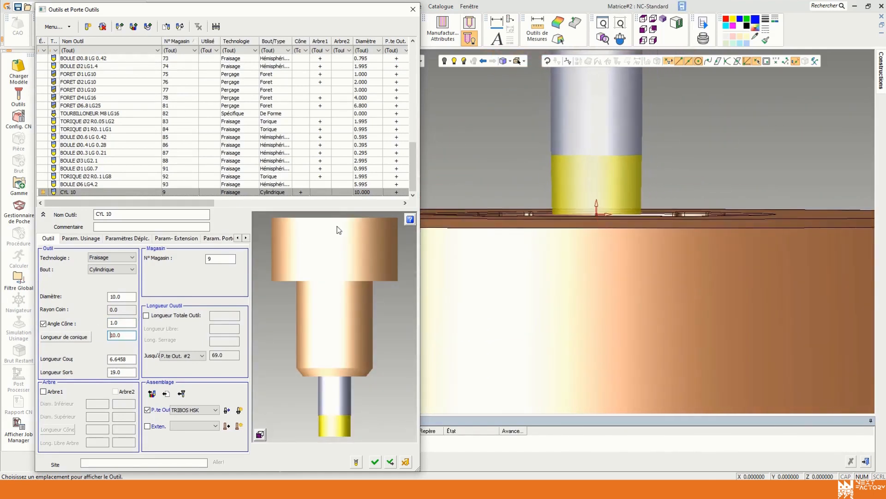
left_click(43, 324)
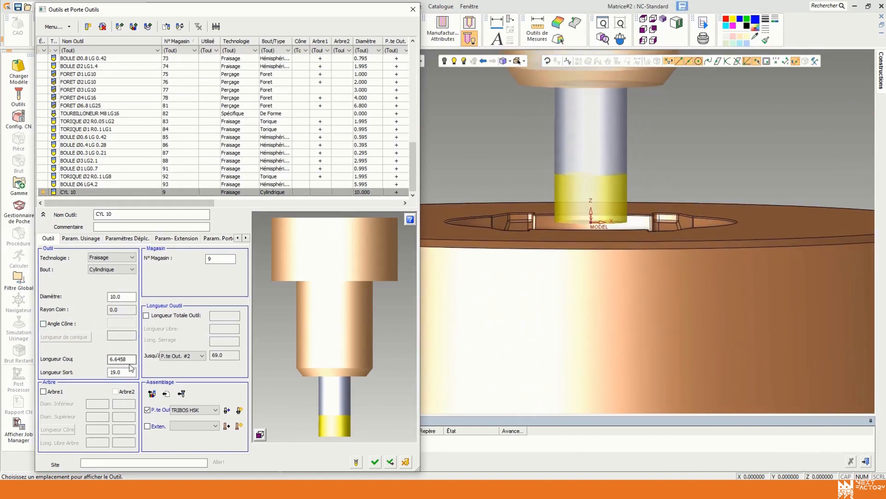
Set the CYL 10 tool's cutting length to 20 and its clear length (Longueur Sort.) to 25.
left_click_drag(132, 359, 93, 359)
type("20")
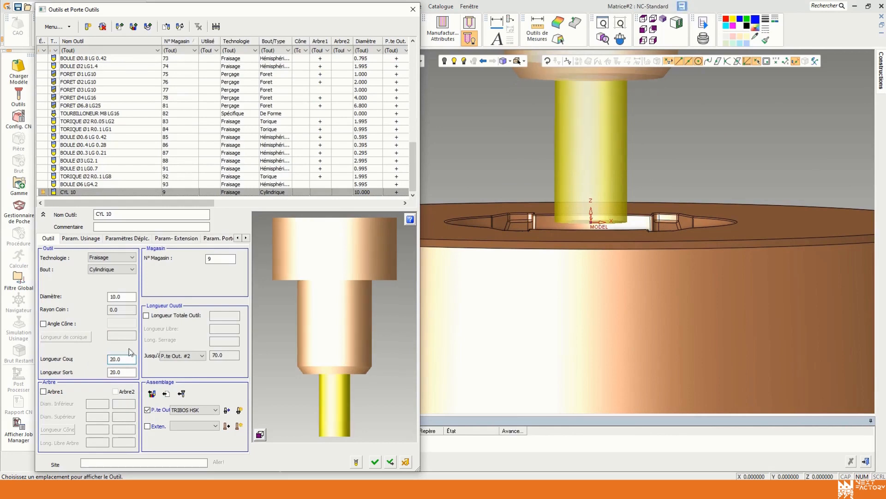
left_click(118, 372)
double_click(118, 372)
middle_click_drag(600, 139, 616, 97)
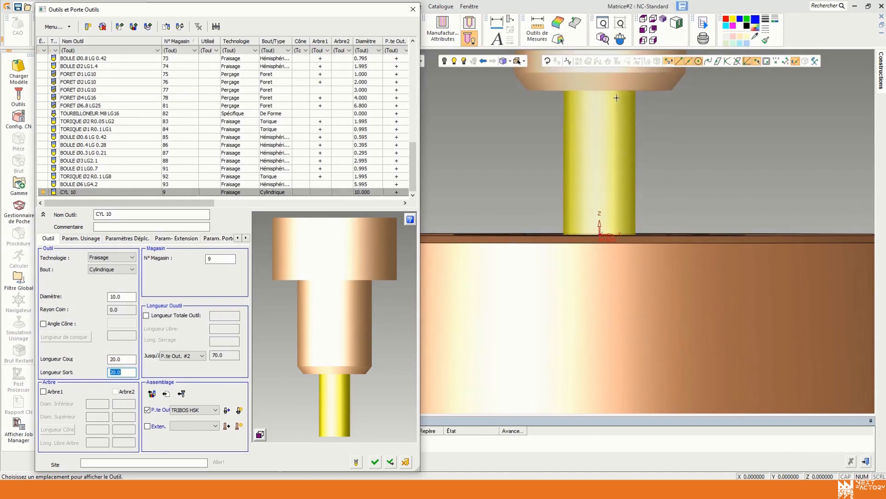
type("25.0")
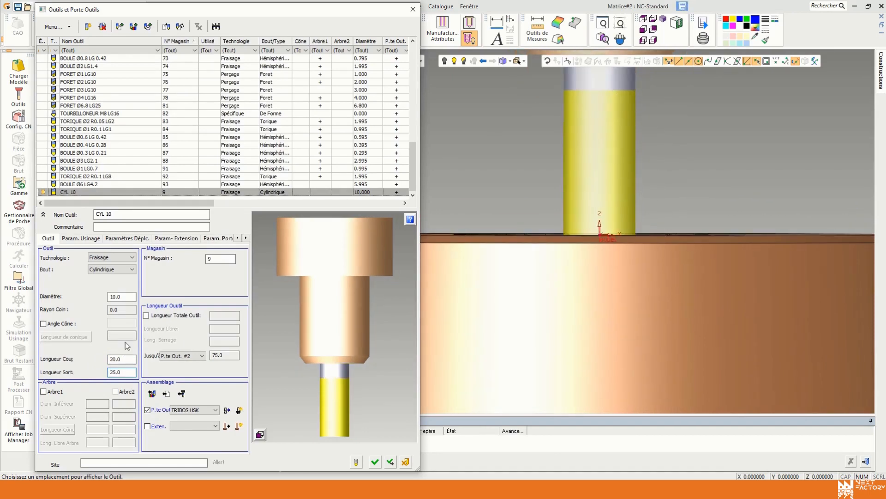
Try the Arbre1 tapered shank on the CYL 10 tool and turn it off again.
left_click(43, 392)
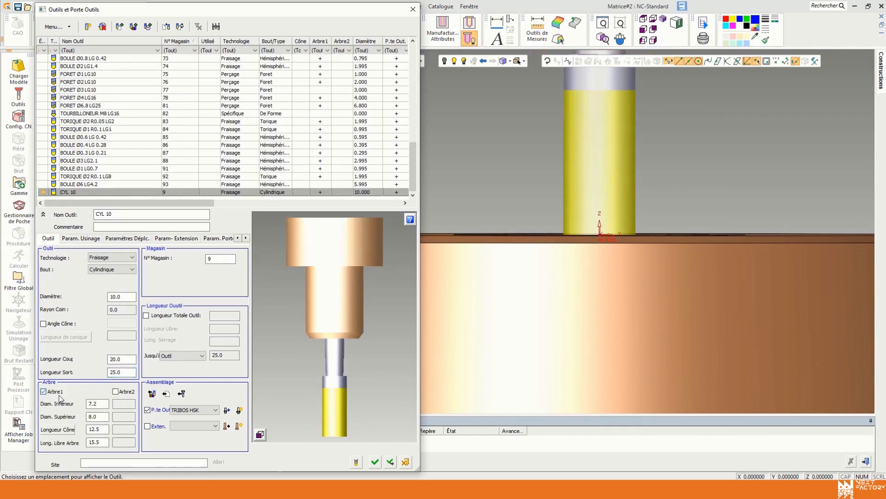
left_click(104, 404)
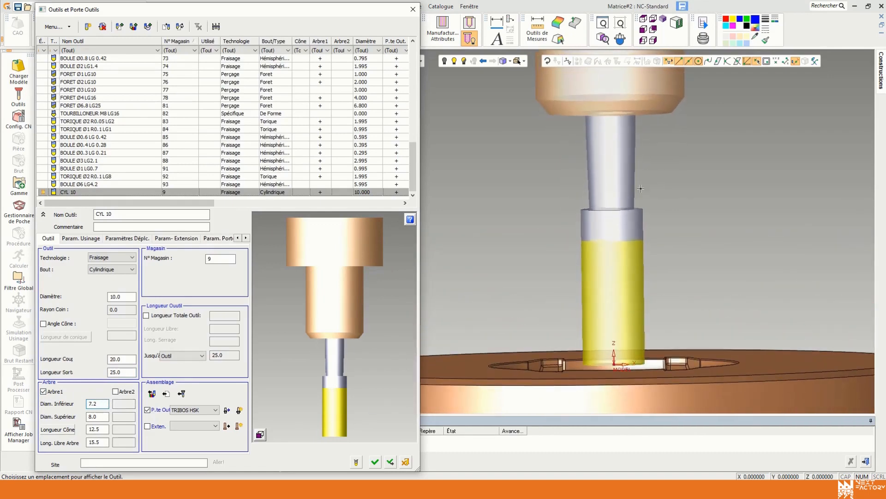
left_click_drag(106, 403, 58, 405)
left_click(107, 429)
left_click(44, 392)
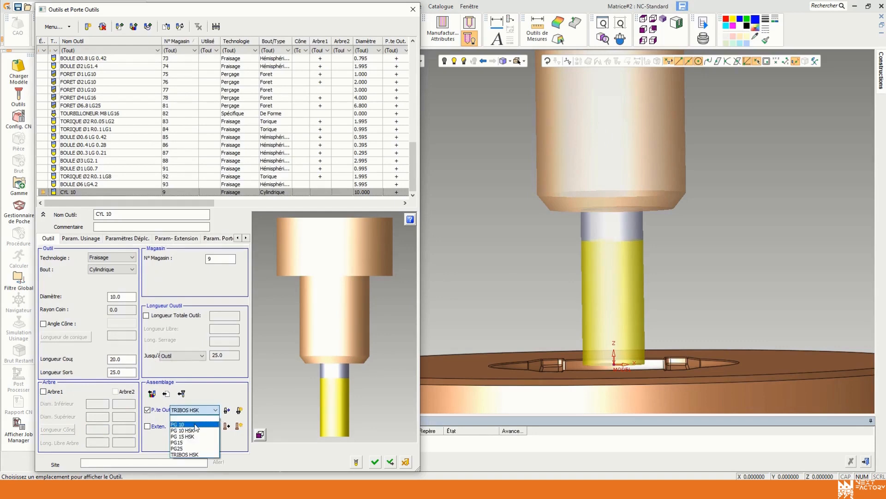
Assign the PG 10 tool holder to the CYL 10 tool.
left_click(196, 425)
left_click(201, 408)
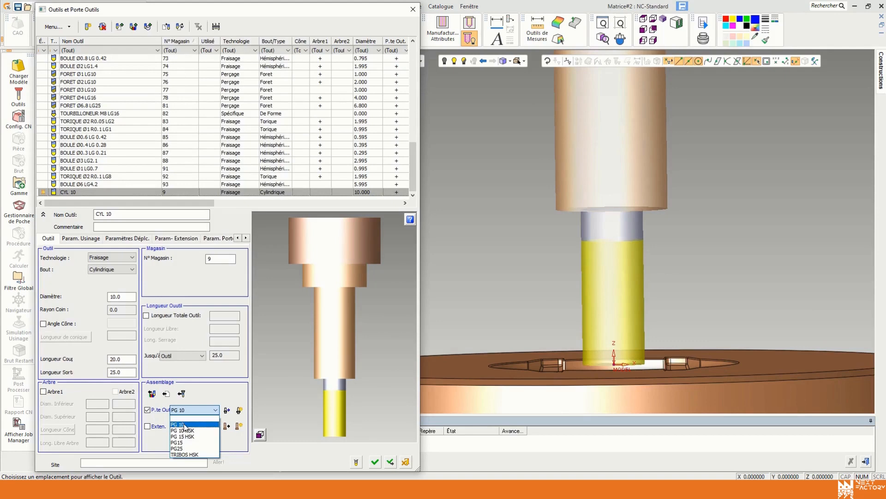
left_click(185, 425)
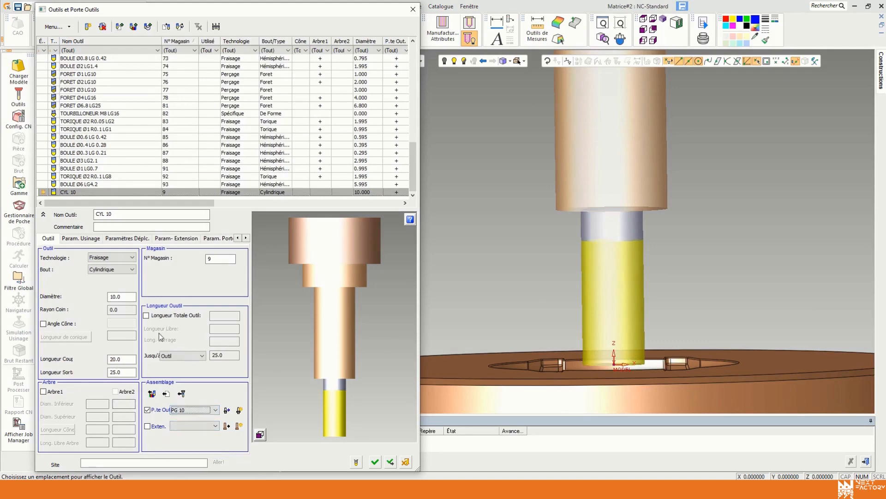
Set CYL 10's feed to 250 and its spindle speed to 5000, keeping Air Comp. as the coolant.
left_click(77, 239)
left_click_drag(112, 260, 79, 257)
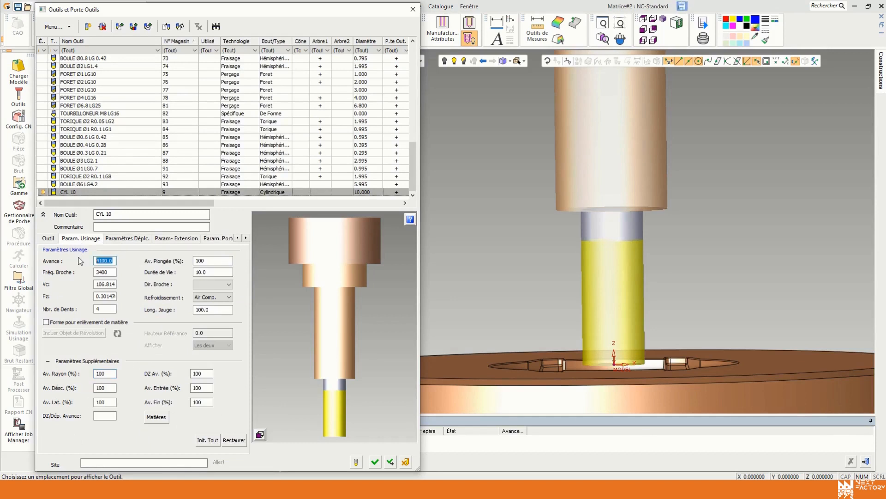
type("250")
key("Return")
double_click(111, 272)
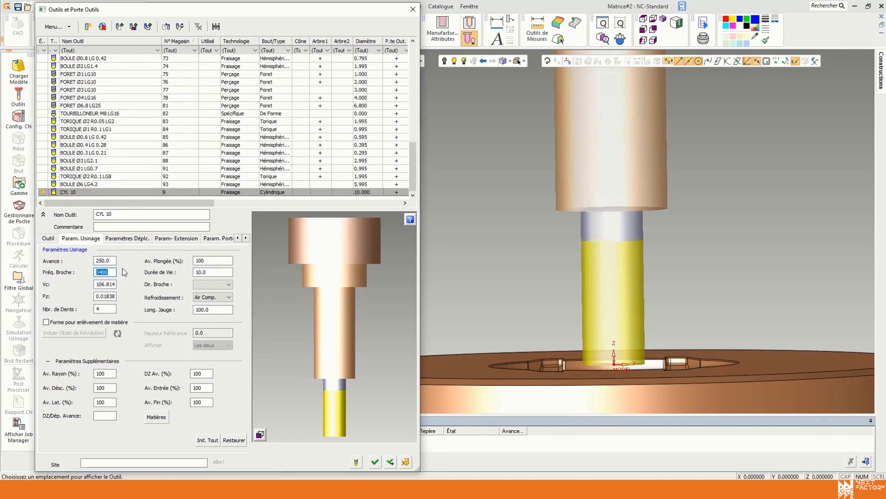
type("5000")
key("Return")
left_click(112, 284)
left_click(219, 297)
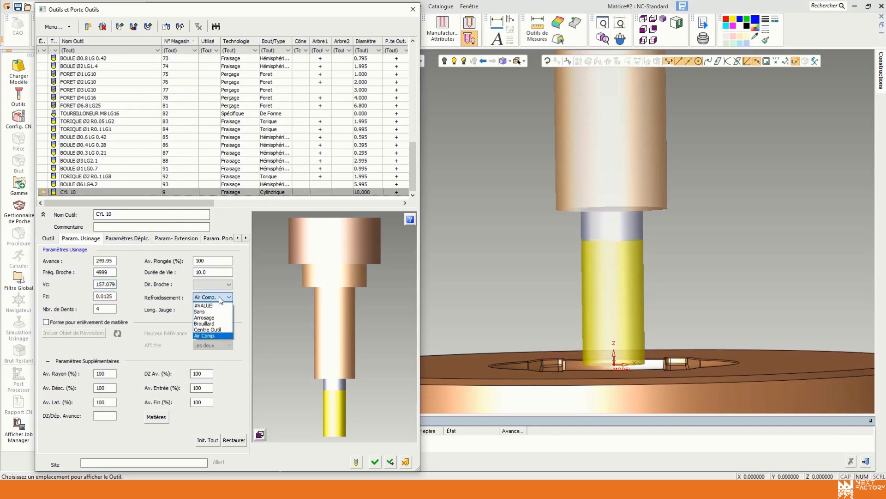
left_click(217, 335)
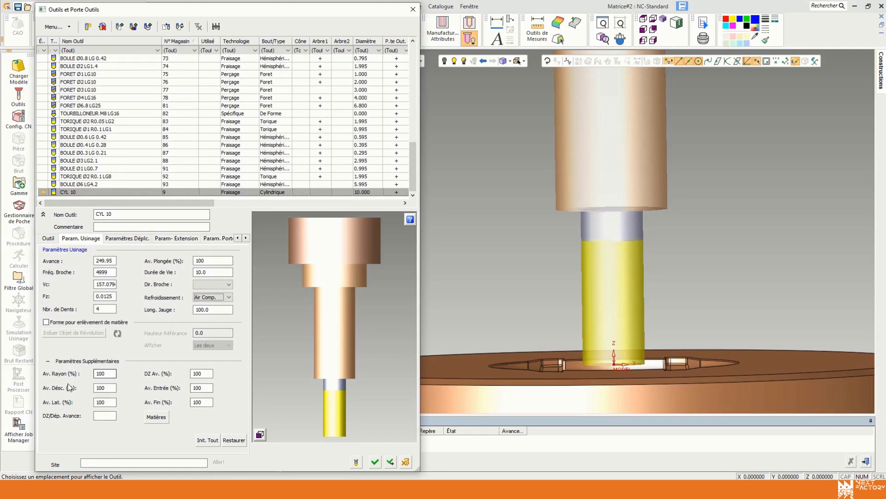
left_click(110, 374)
Edit the vertical and lateral pass values in CYL 10's motion parameters and check the cutting mode options.
left_click(127, 239)
left_click(113, 261)
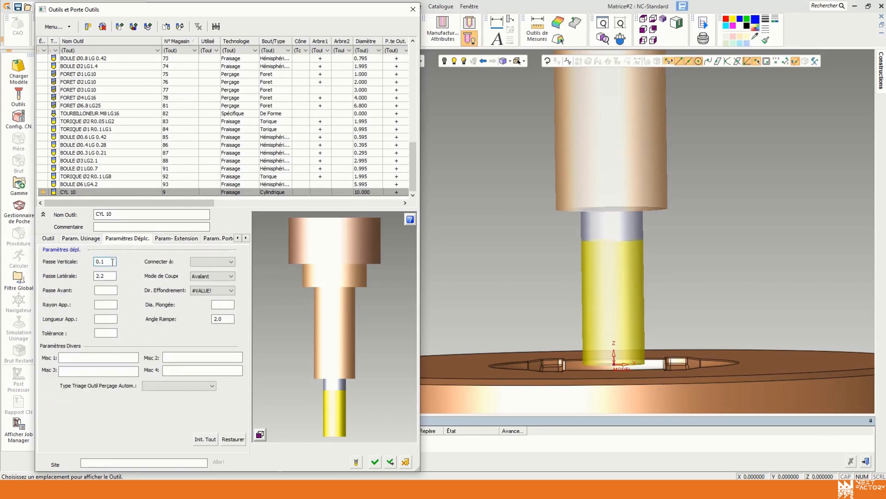
type("0")
key("Tab")
type("0.")
left_click(229, 277)
left_click(156, 279)
Review CYL 10's extension and PG 10 holder parameters, and apply the tool definition.
left_click(176, 238)
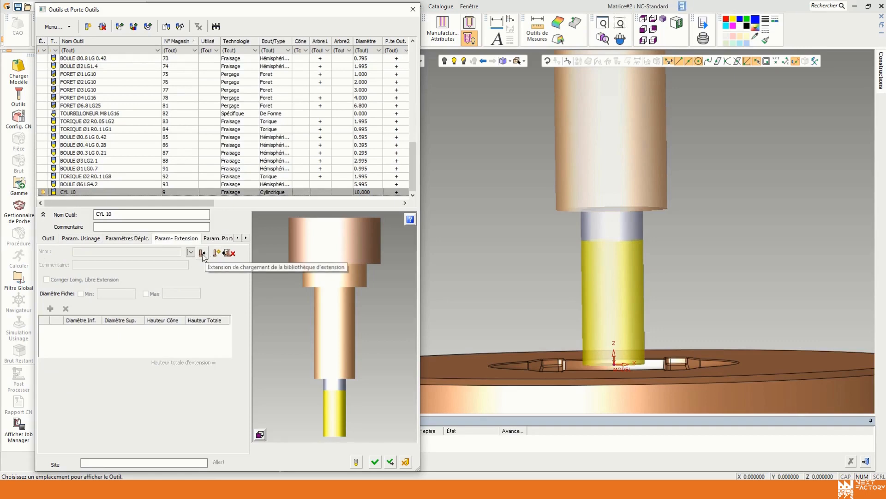
left_click(246, 237)
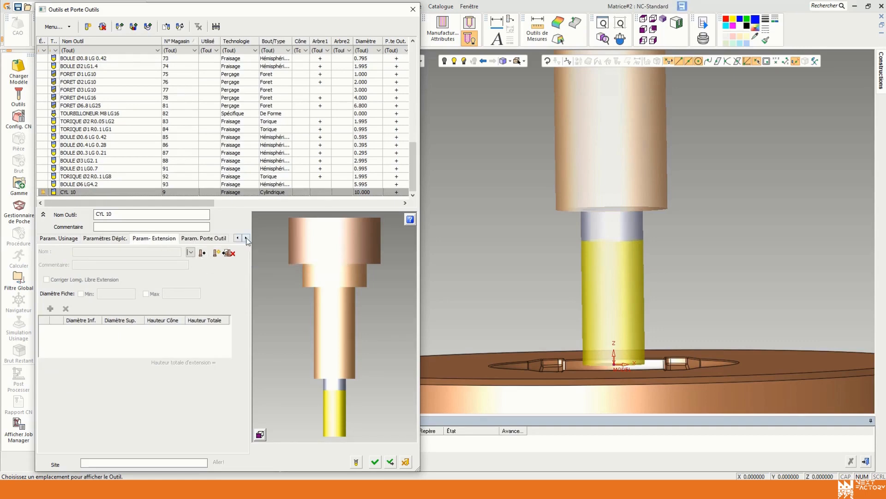
left_click(210, 240)
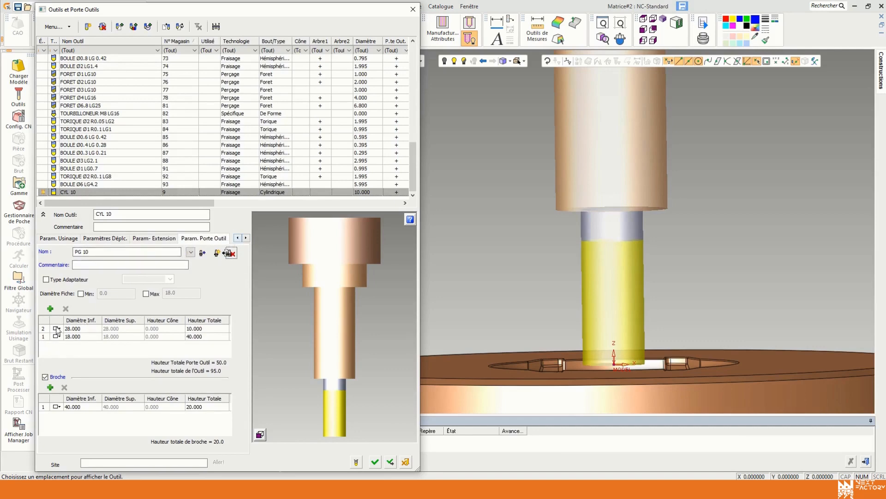
left_click(238, 238)
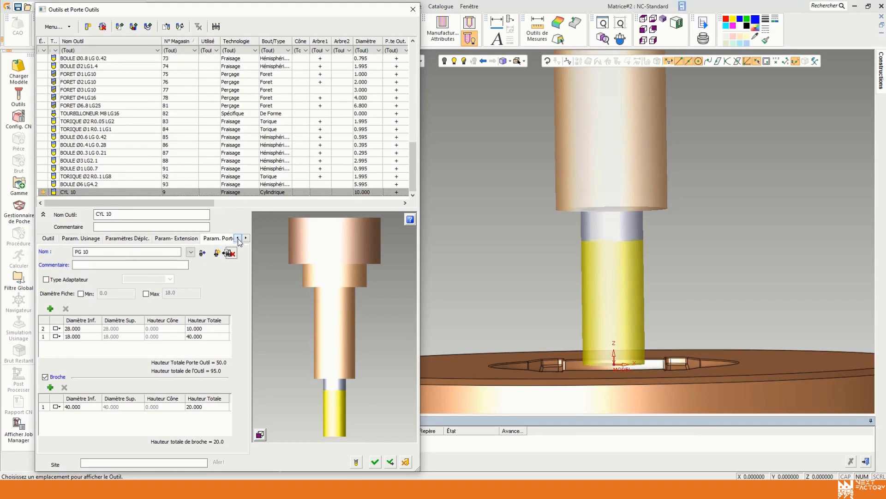
left_click(48, 239)
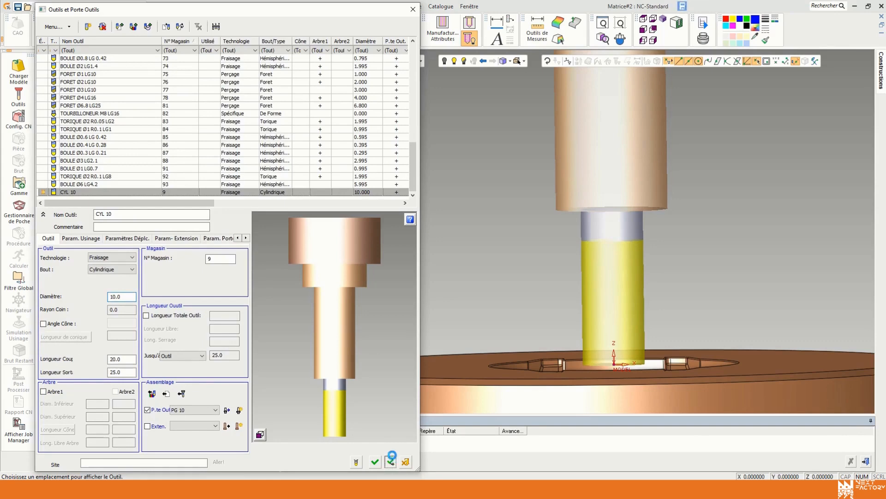
left_click(391, 461)
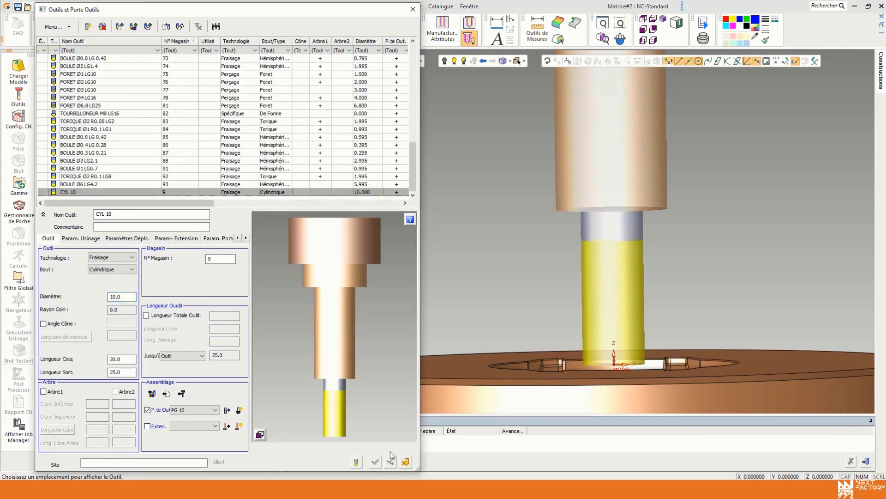
Select the T4.00 R0.50 tool near the start of the list and close the tool library.
scroll(124, 88, "up", 15)
left_click(111, 67)
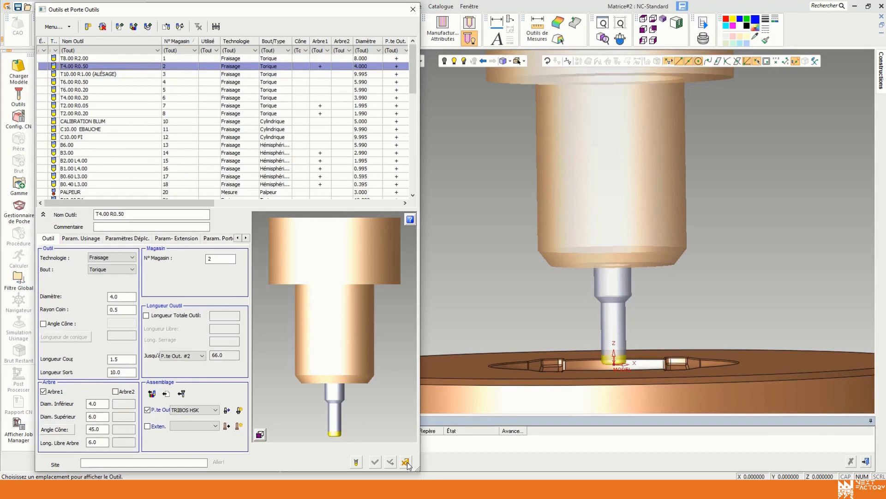
left_click(406, 463)
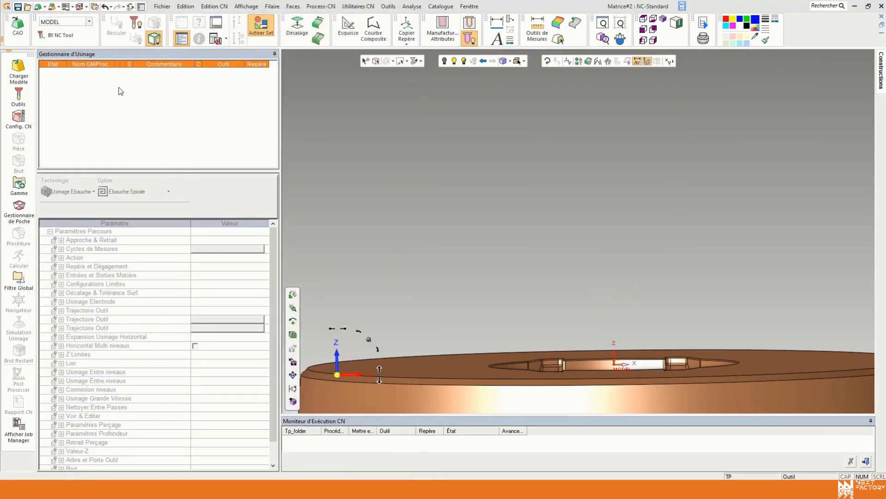
Start a new machining sequence (Gamme) and examine its safety plane above the die.
left_click_drag(645, 251, 643, 291, "ctrl")
middle_click_drag(644, 291, 602, 111, "ctrl")
left_click_drag(561, 218, 565, 239, "ctrl")
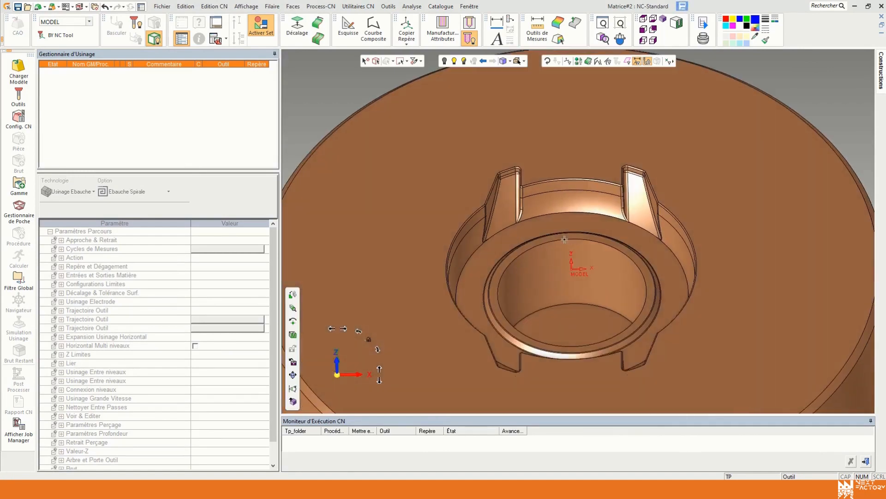
middle_click_drag(566, 226, 562, 177, "ctrl")
left_click_drag(603, 197, 591, 178, "ctrl")
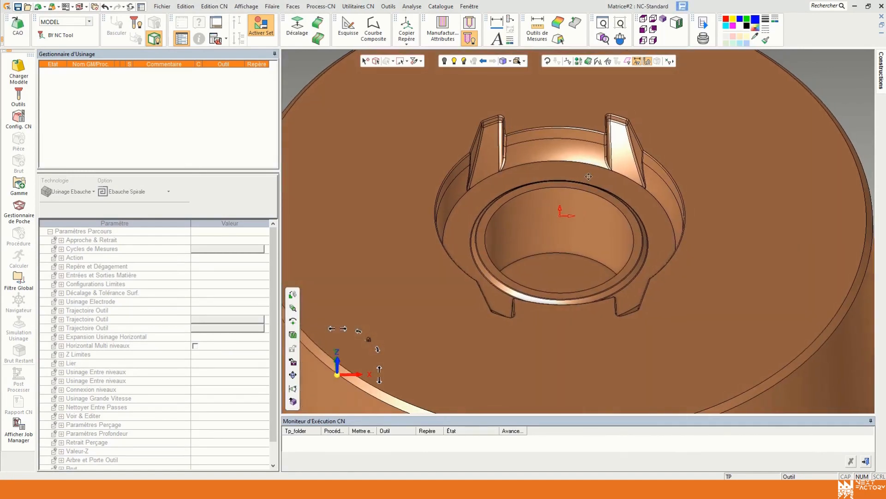
middle_click_drag(591, 178, 583, 176, "ctrl")
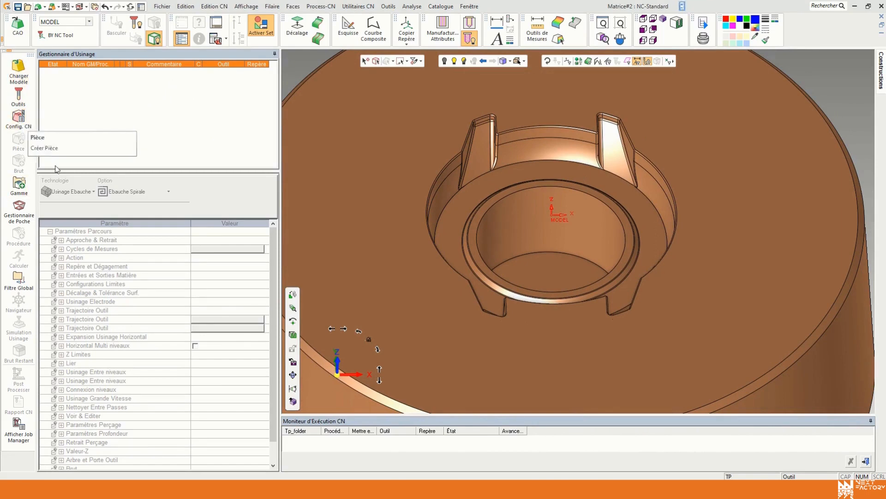
left_click(15, 186)
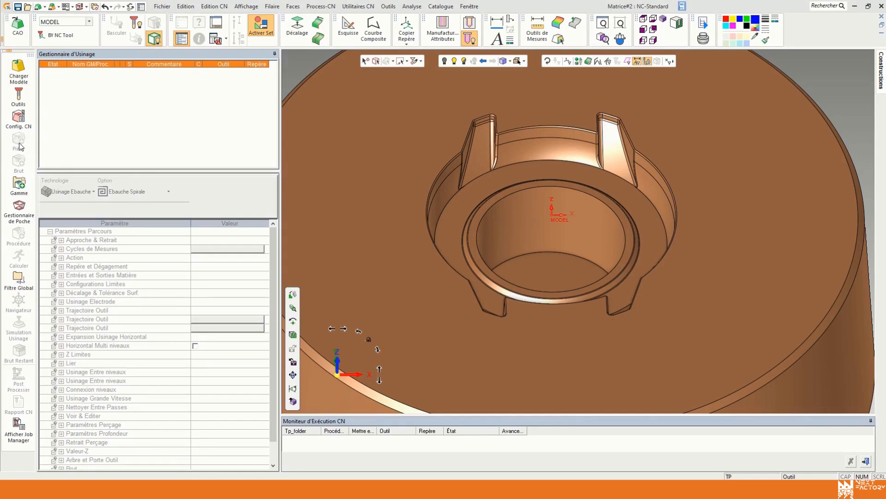
left_click(21, 185)
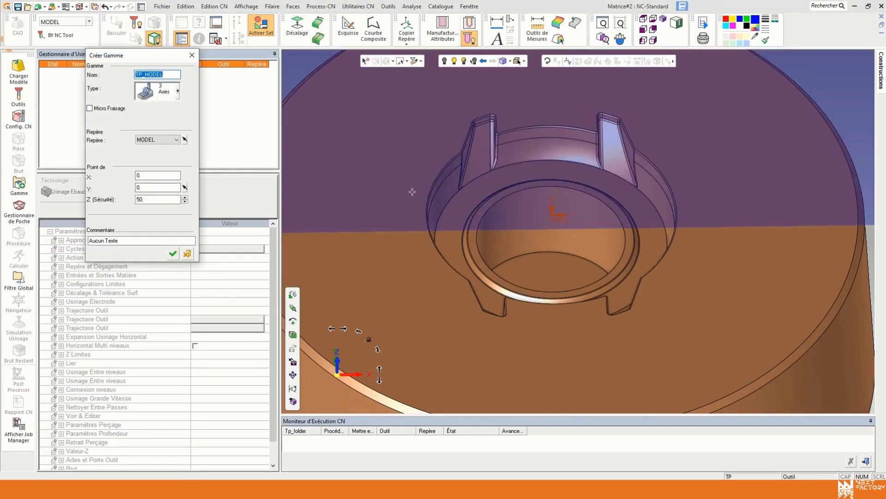
scroll(414, 192, "down", 5)
middle_click_drag(511, 223, 521, 188)
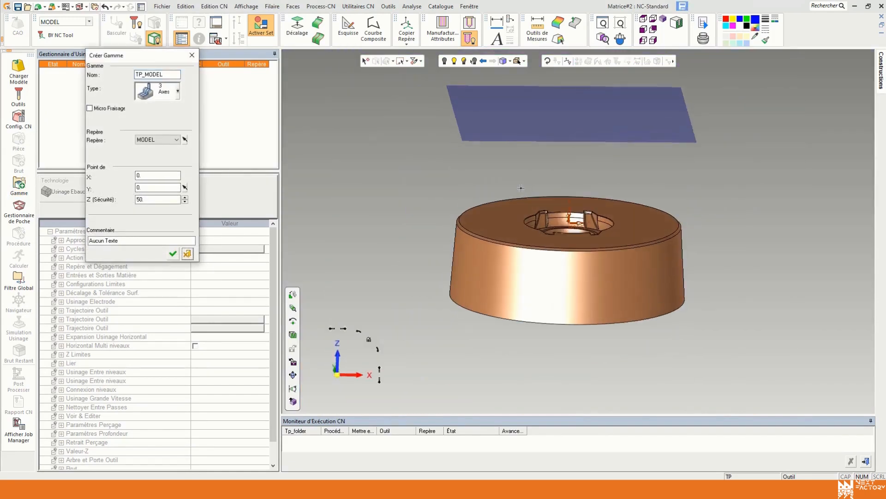
Create the TP_MODEL sequence as 3 Axes on the MODEL frame with a safety Z of 50 and the default comment.
left_click(179, 90)
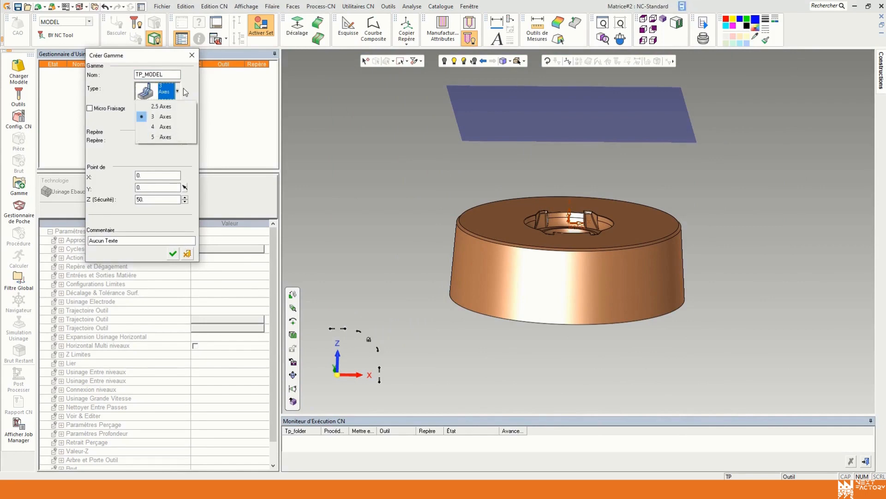
left_click(184, 89)
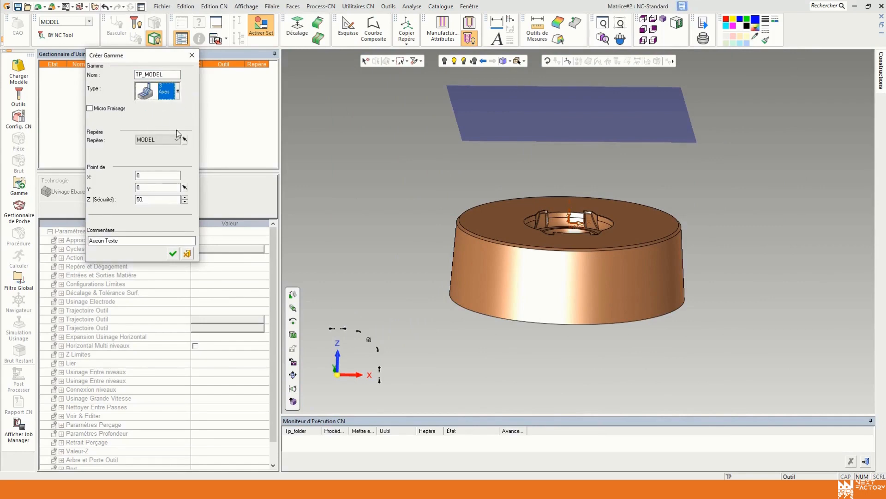
left_click_drag(160, 199, 137, 204)
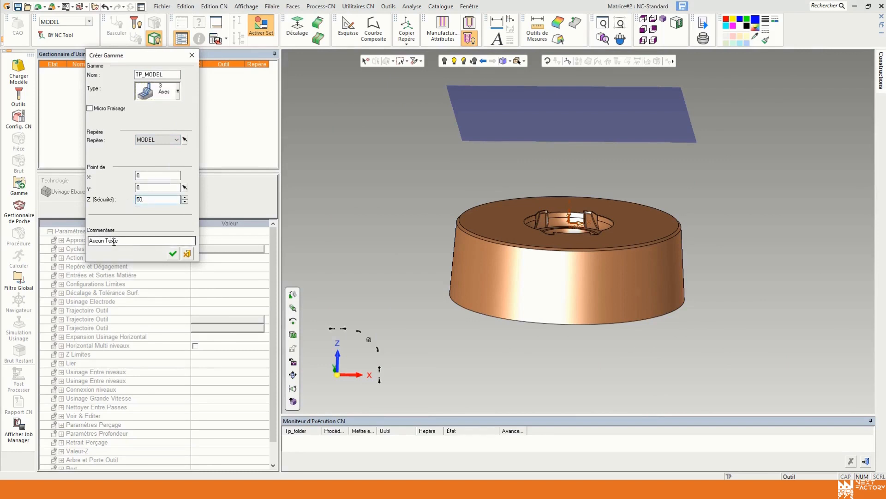
left_click_drag(144, 241, 68, 240)
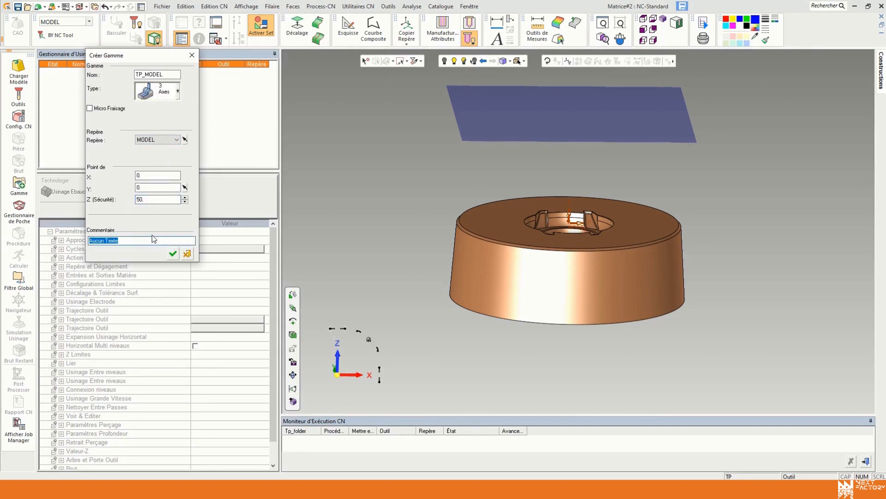
left_click(172, 252)
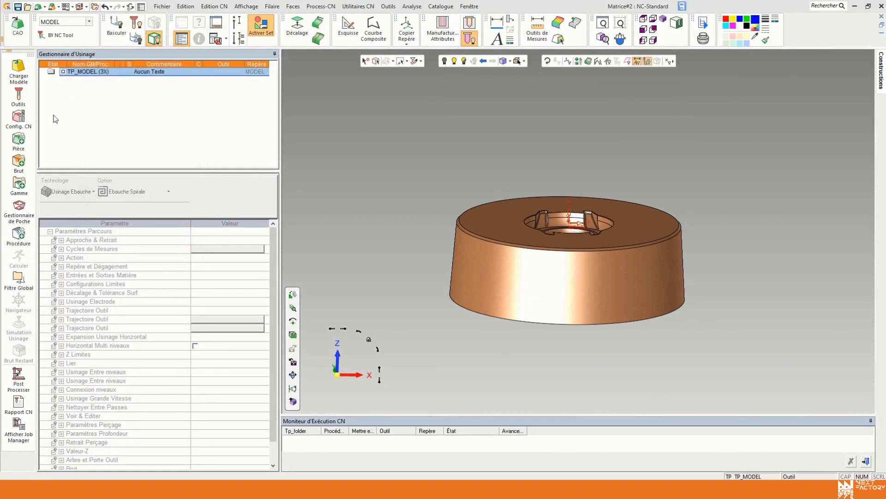
Create a target part (Cible) in TP_MODEL from all displayed faces of the die.
left_click(18, 141)
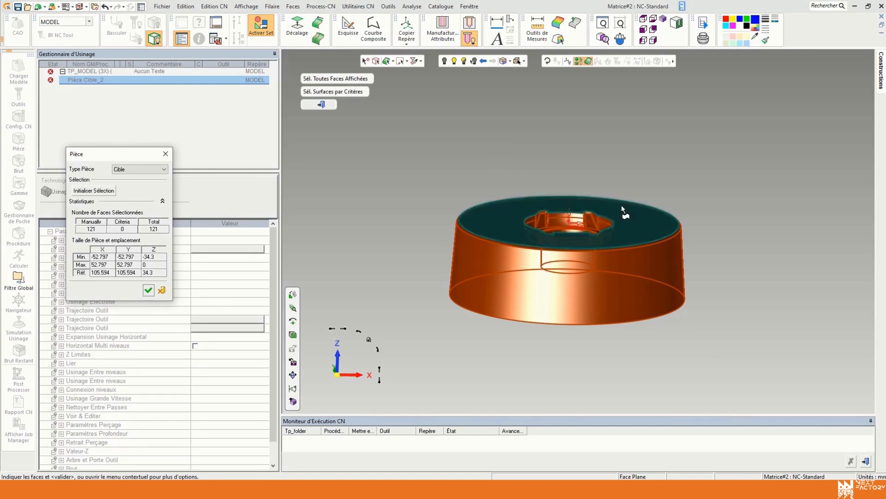
left_click_drag(623, 211, 683, 208, "ctrl")
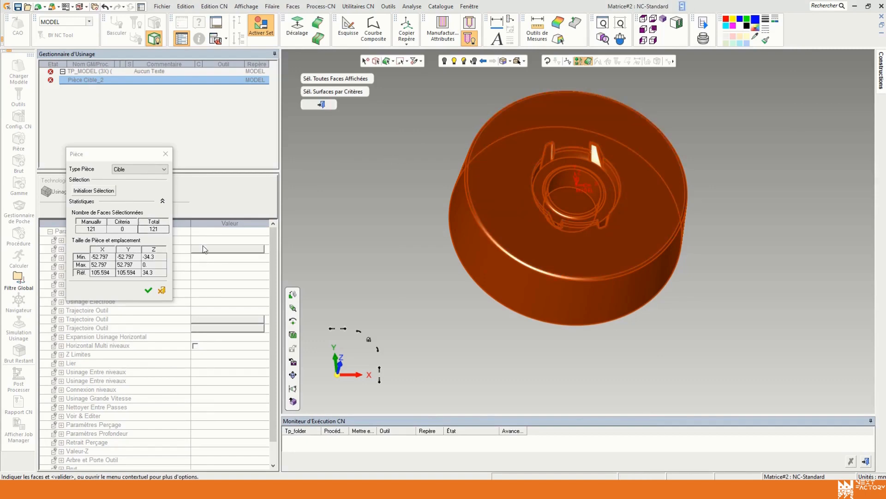
left_click(148, 289)
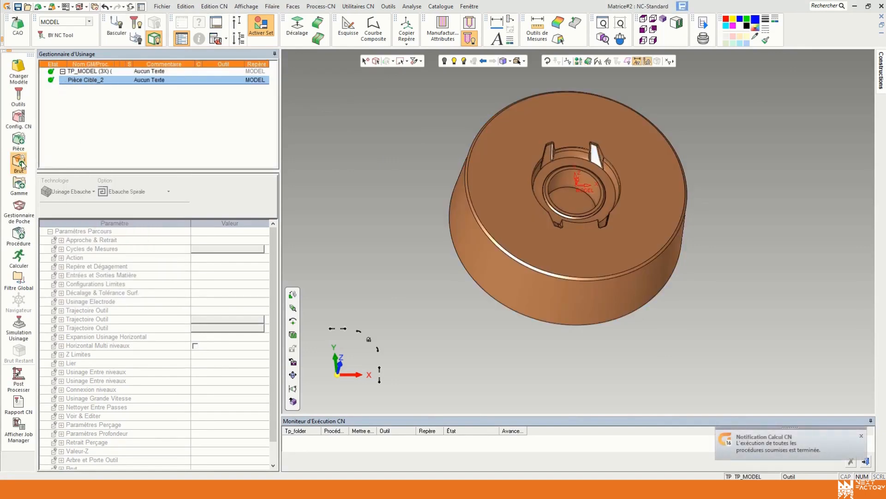
Start an initial stock (Brut) for the die and compare the Boîte Englobante, Contours and Surfaces stock types.
left_click(19, 162)
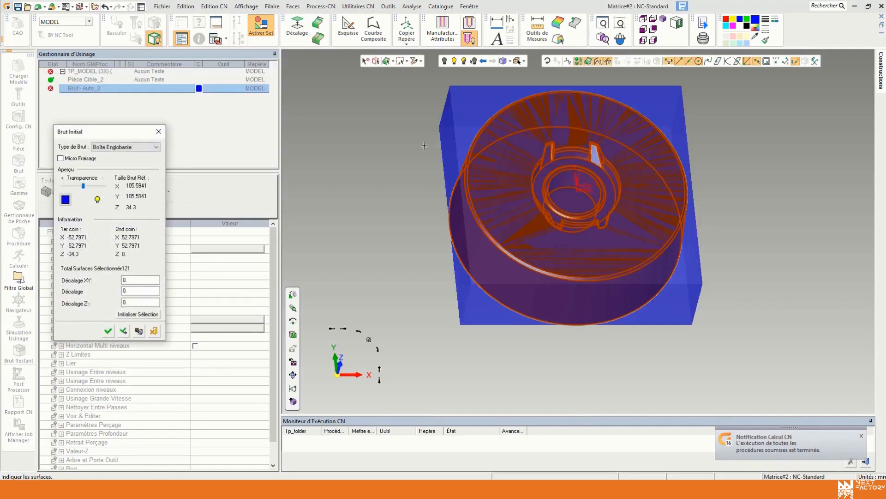
middle_click_drag(427, 107, 410, 140)
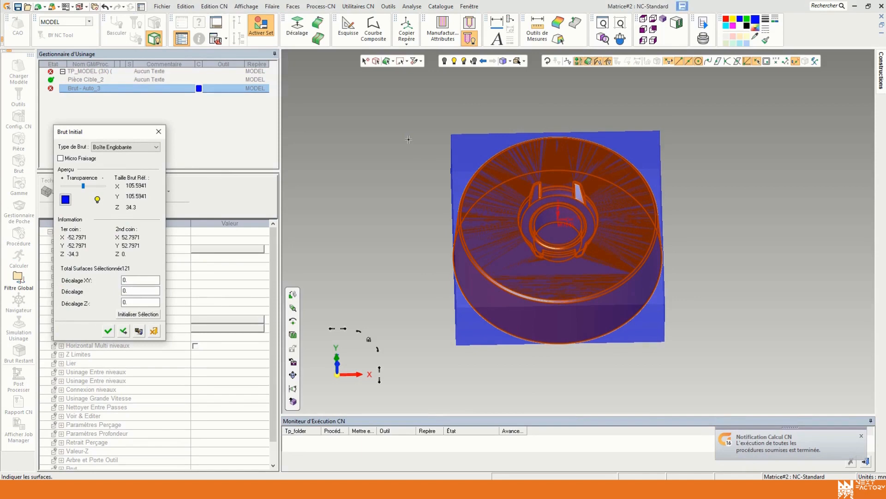
left_click(122, 147)
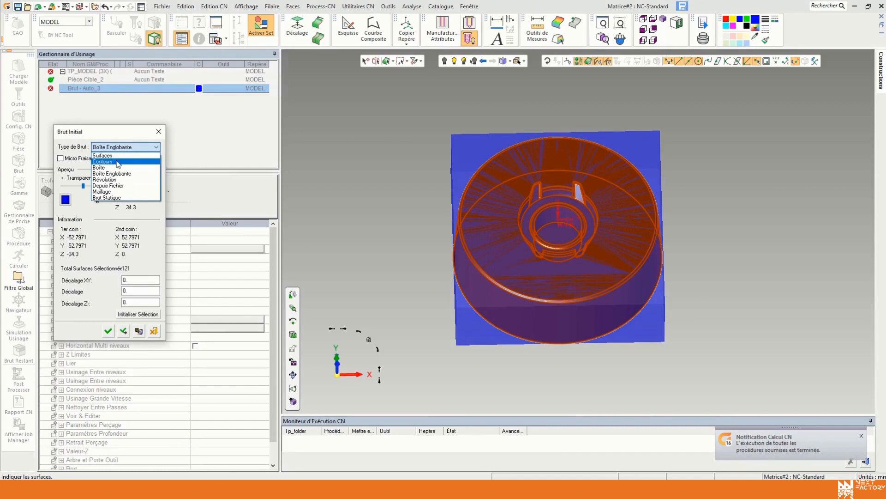
left_click(118, 162)
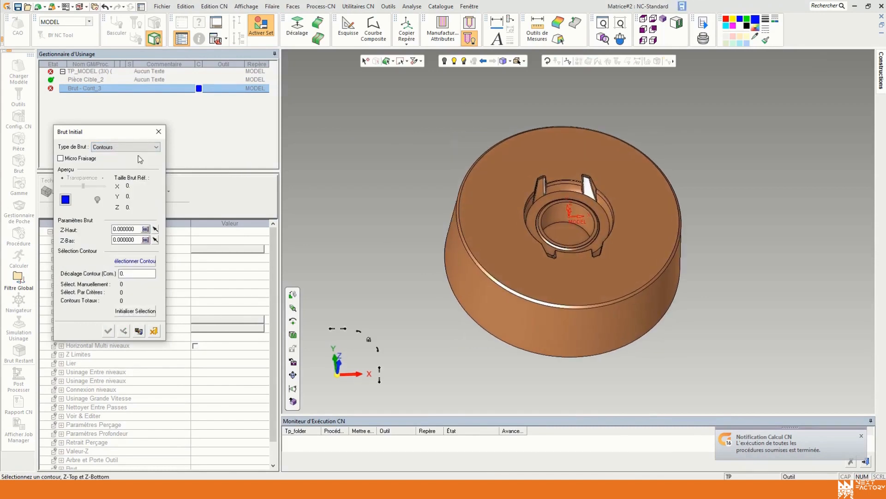
left_click(134, 147)
left_click(122, 156)
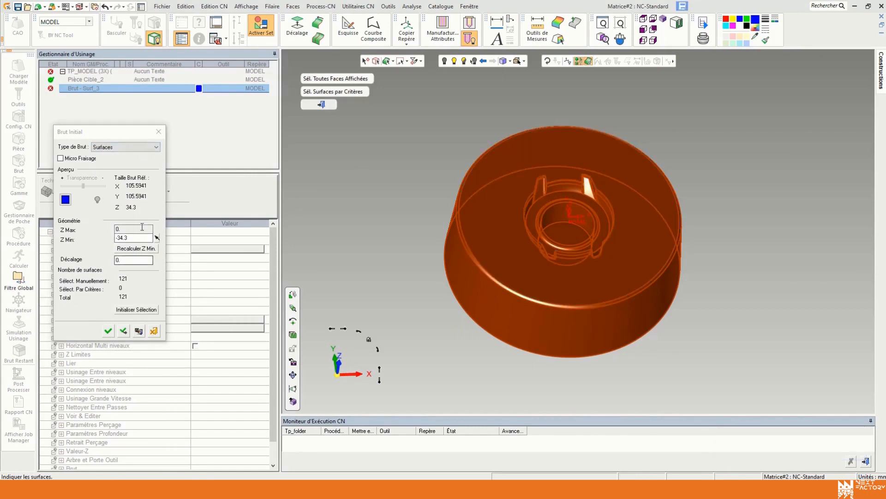
Set the stock type to Contours and use the outer edge of the die's top face as its contour.
left_click(131, 148)
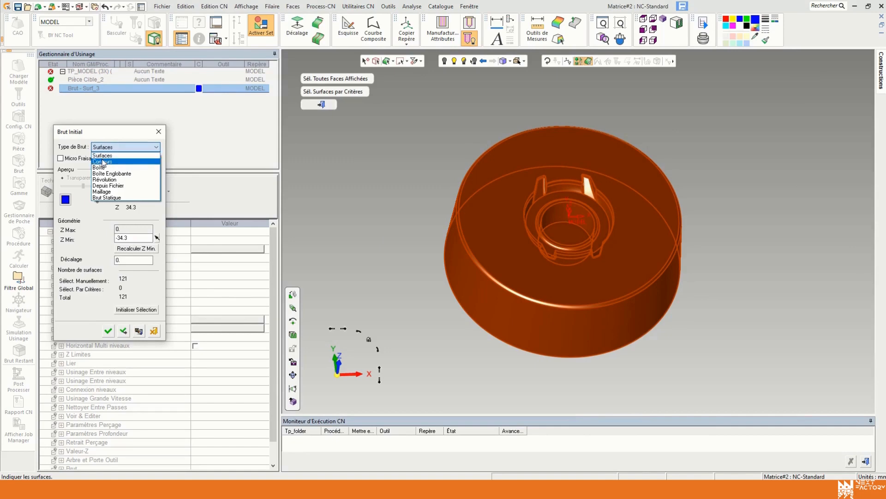
left_click(109, 162)
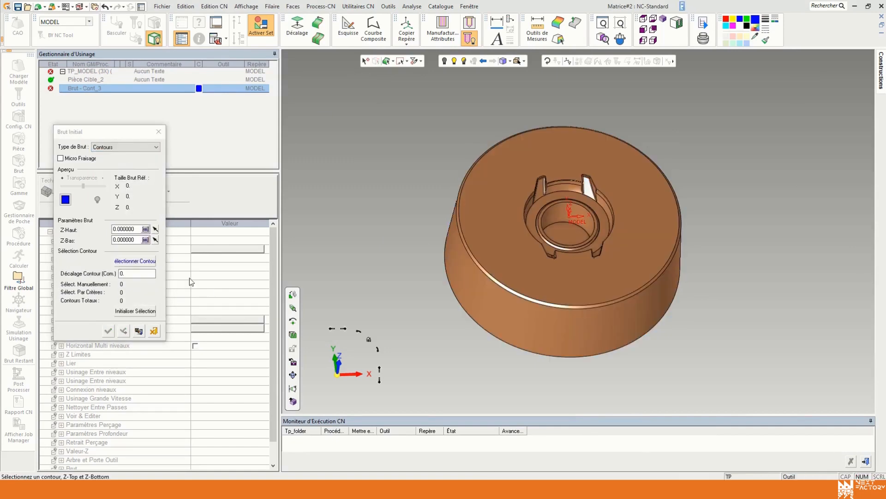
left_click(135, 260)
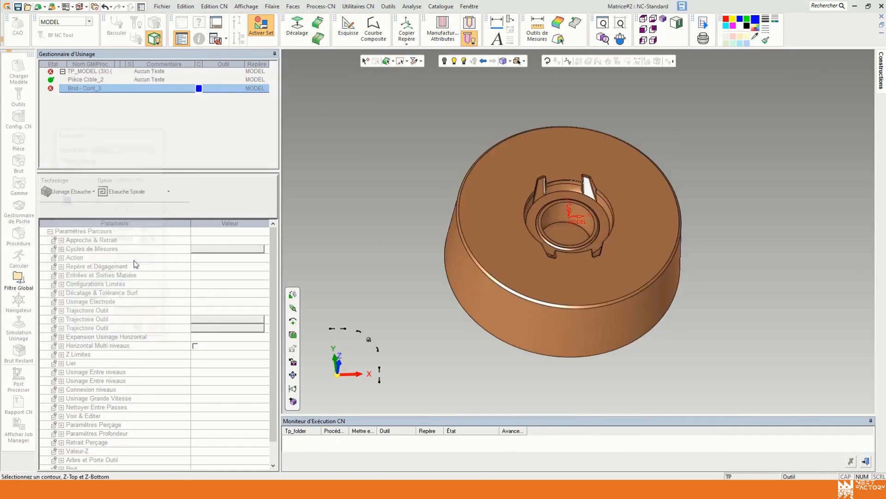
left_click(471, 259)
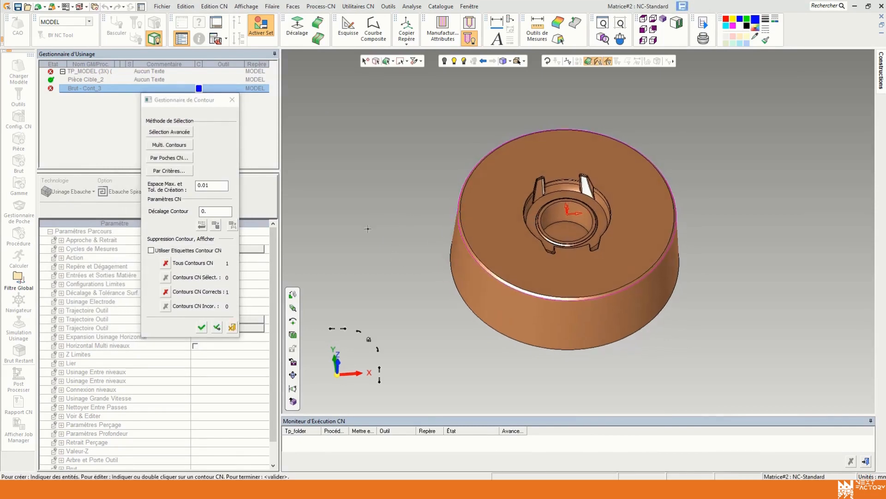
left_click(201, 327)
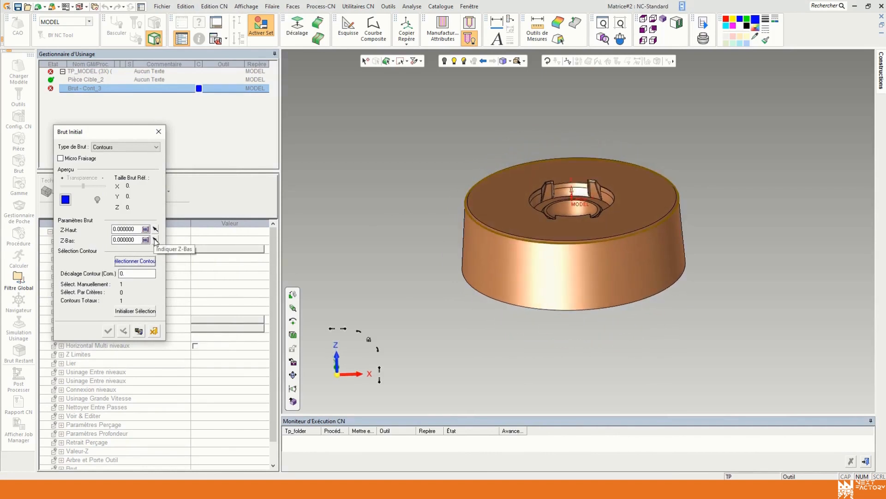
Pick the stock's Z-Bas on the die's bottom edge and apply the stock definition.
left_click(155, 241)
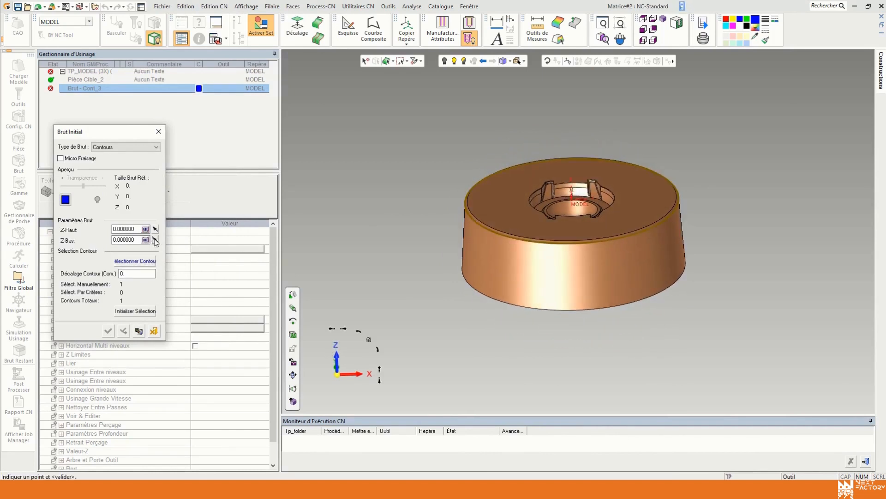
left_click(517, 309)
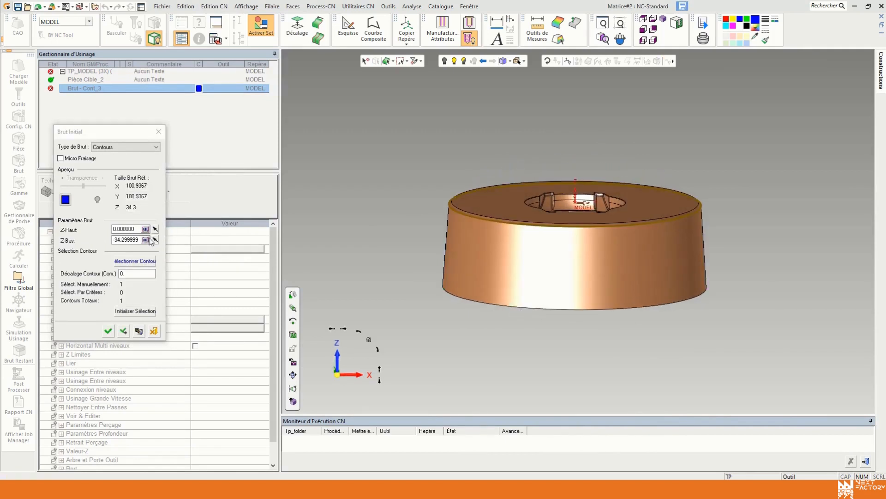
left_click(128, 332)
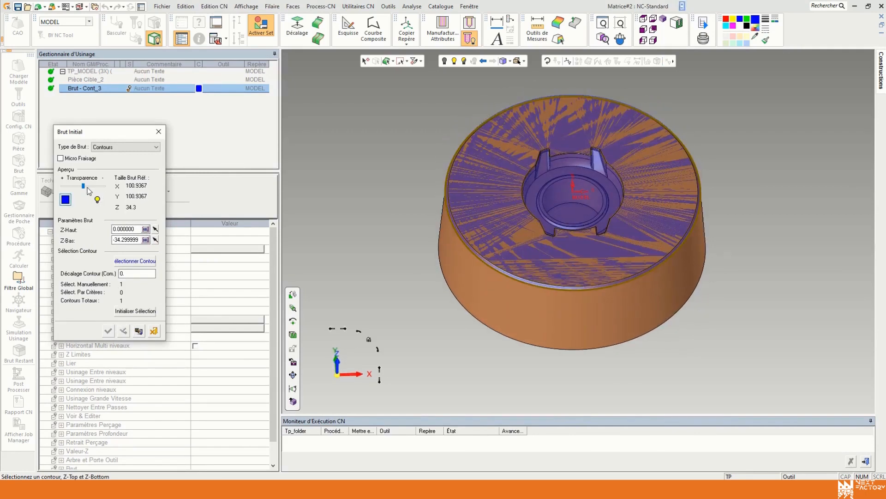
Review the stock preview's transparency and colour options, keep blue, and close the stock definition.
mouse_move(85, 186)
left_mouse_down()
mouse_move(115, 189)
mouse_move(84, 191)
left_mouse_up()
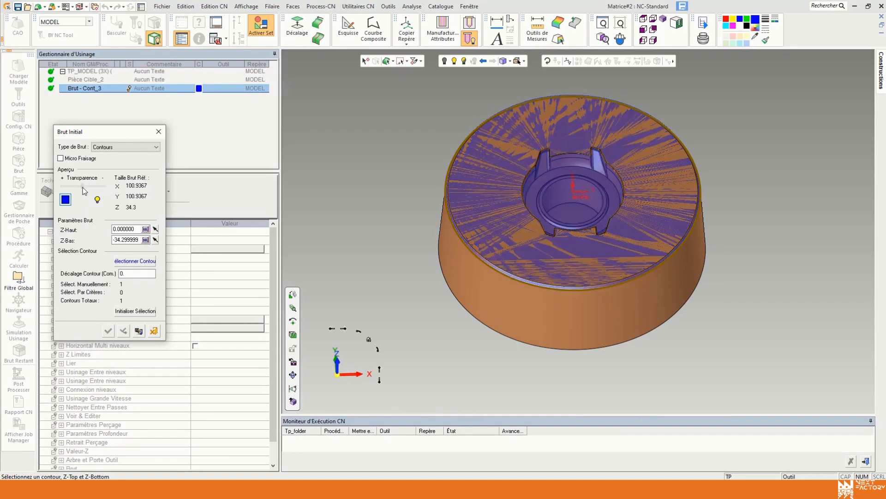
left_click(66, 199)
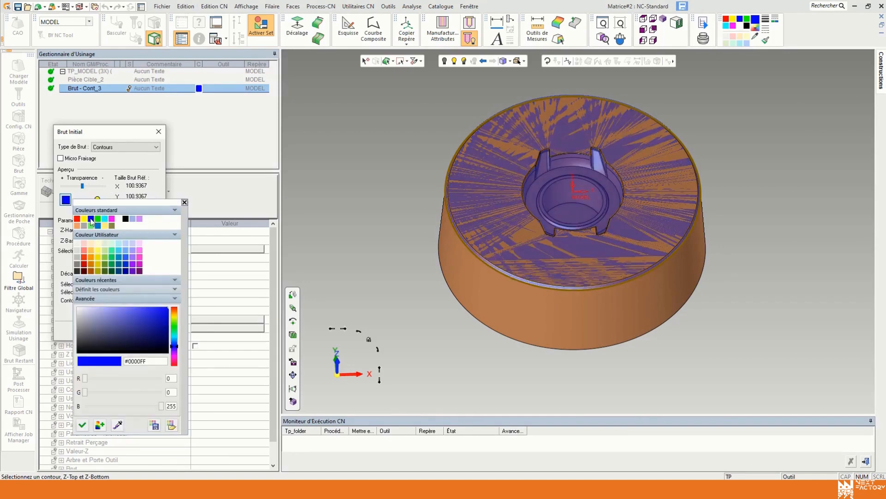
left_click(77, 194)
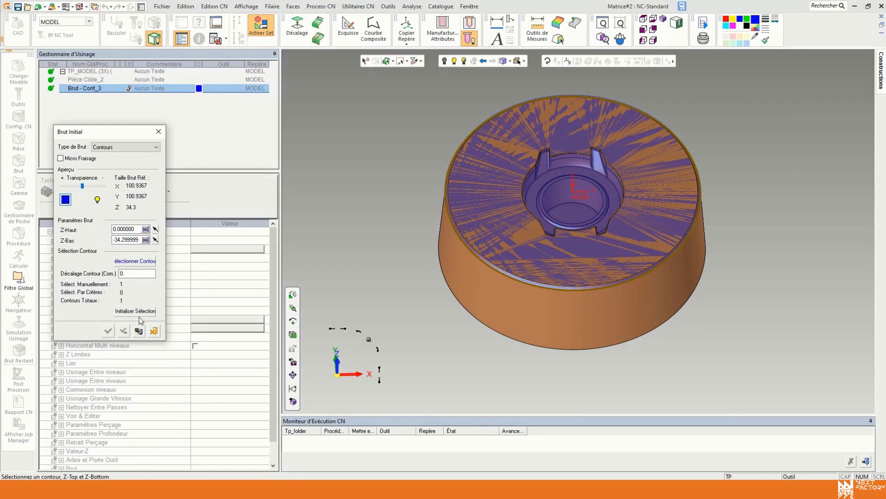
left_click(154, 330)
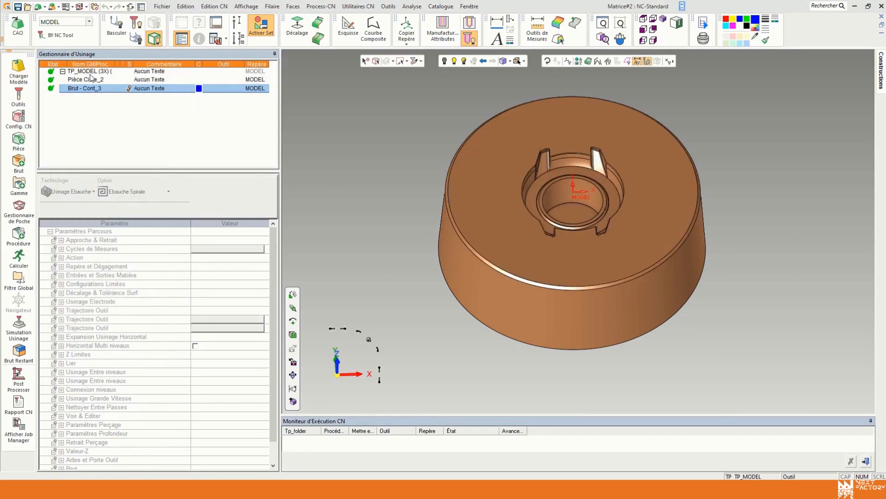
Review the target part and stock entries under TP_MODEL, and briefly show the contour stock on the die.
left_click(63, 72)
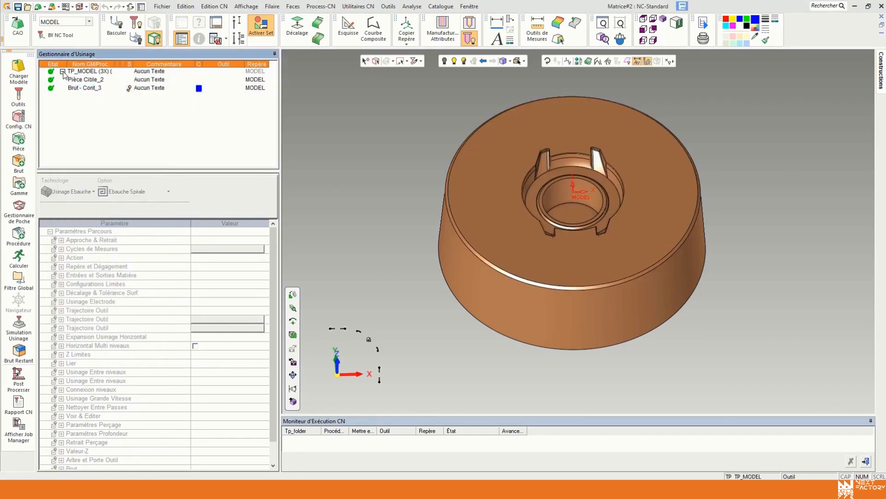
left_click(63, 72)
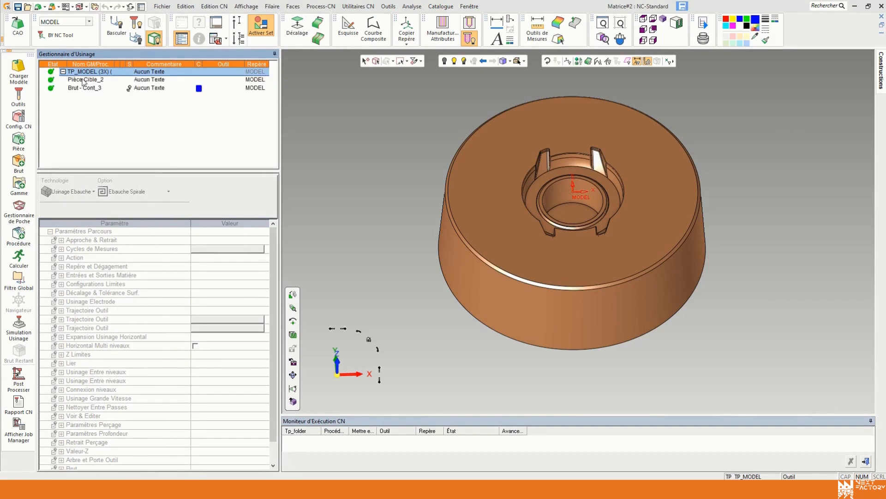
left_click(85, 87)
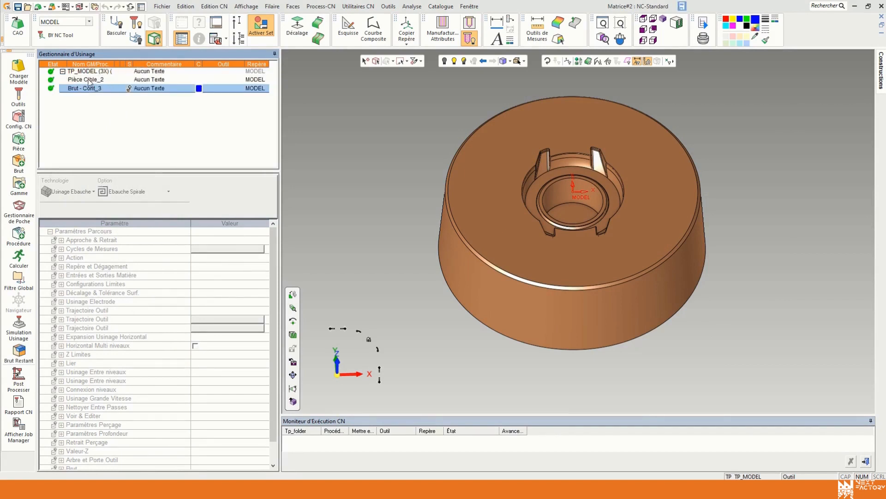
left_click(91, 81)
left_click(90, 88)
left_click(128, 88)
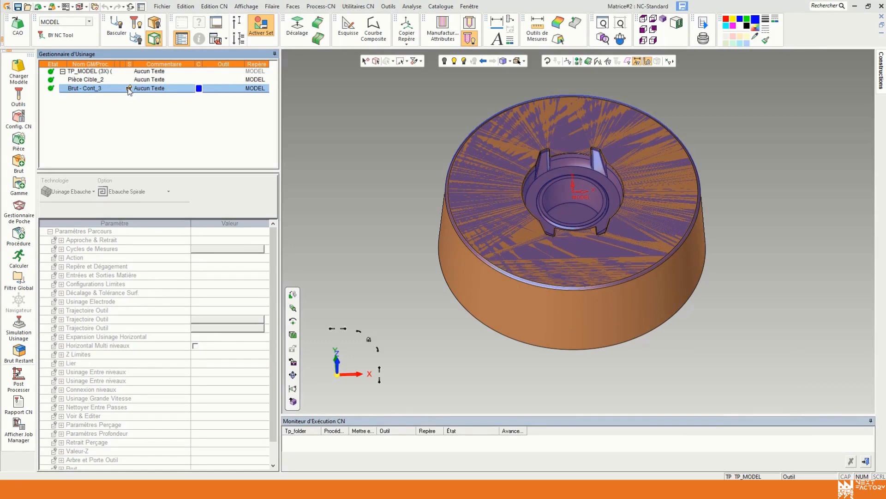
left_click(129, 89)
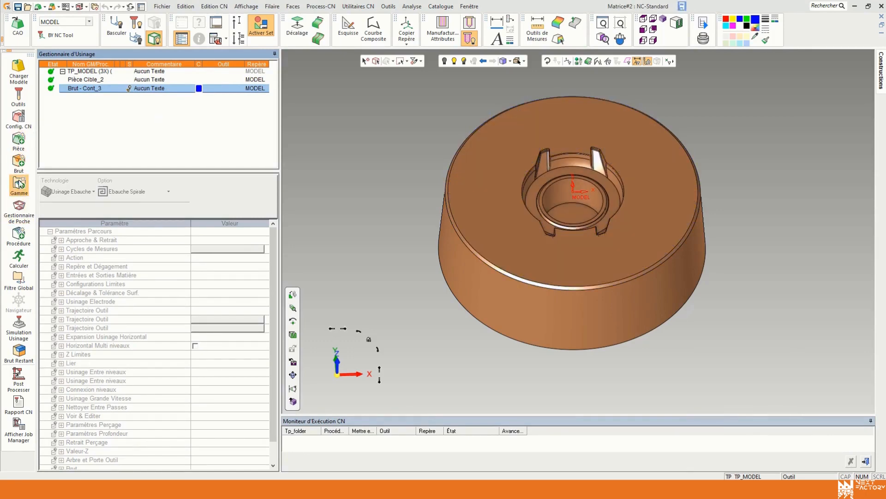
Add a procedure to TP_MODEL with the Usinage Ebauche technology and the Ebauche Spirale option.
left_click(21, 236)
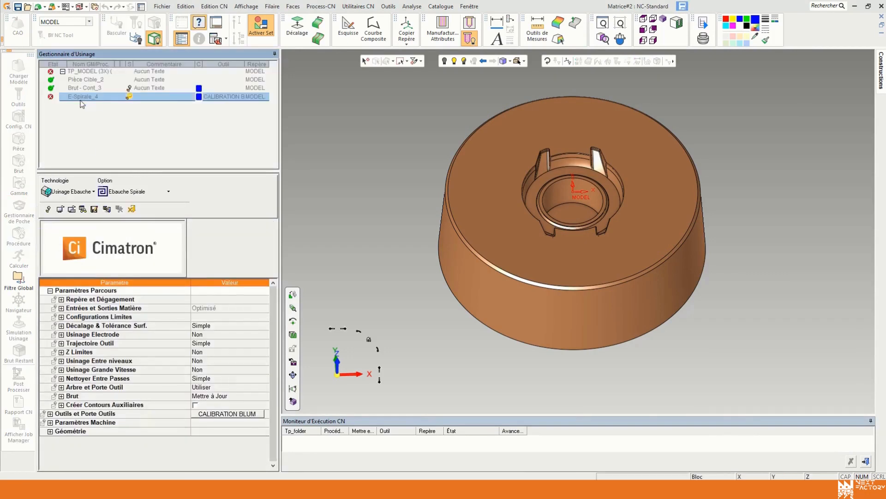
left_click(77, 192)
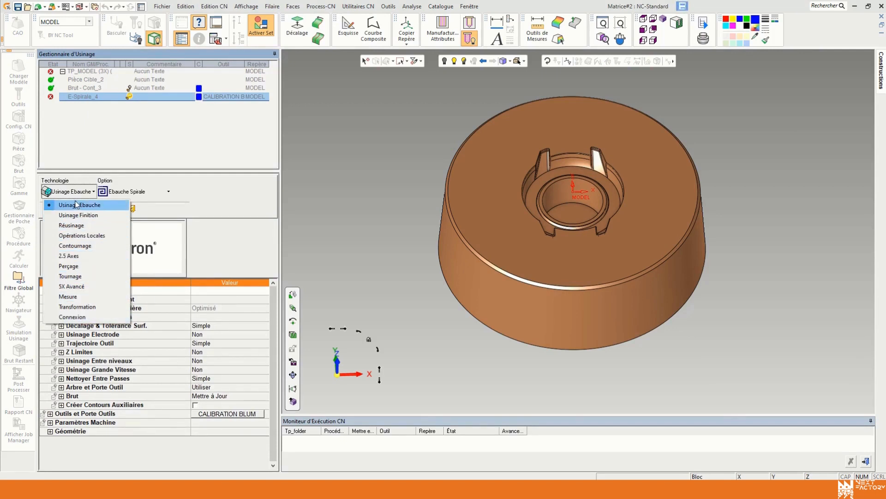
left_click(147, 194)
left_click(152, 195)
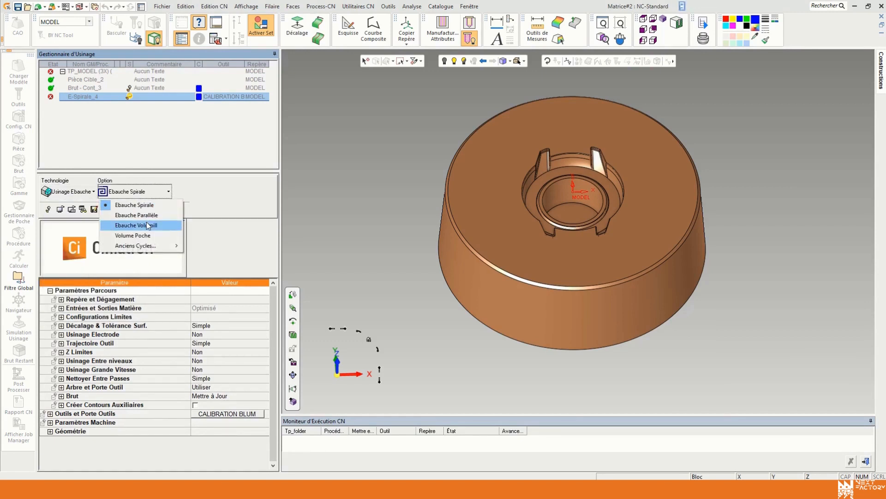
mouse_move(140, 248)
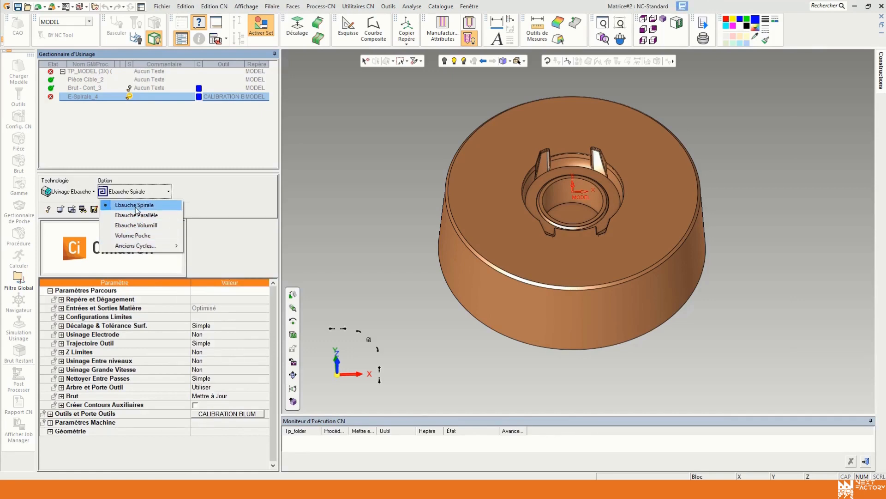
left_click(162, 205)
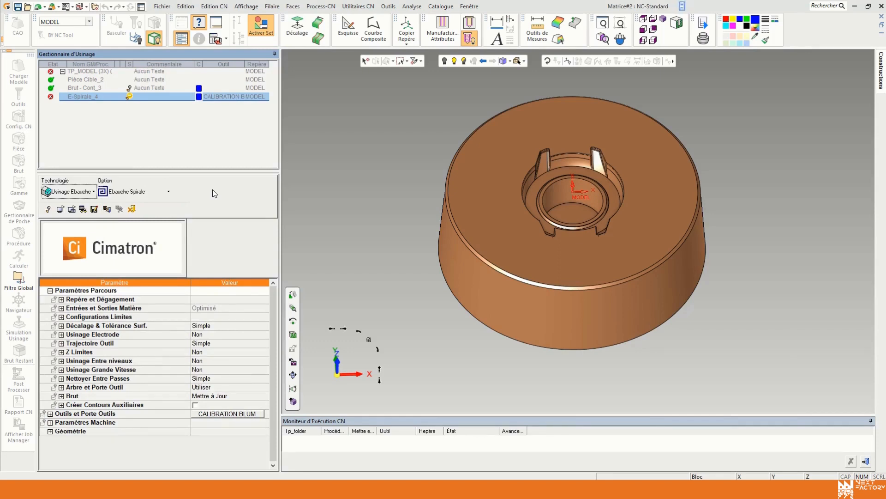
Assign the T8.00 R2.00 tool to the spiral roughing procedure and preview it at the die's central recess.
left_click(236, 415)
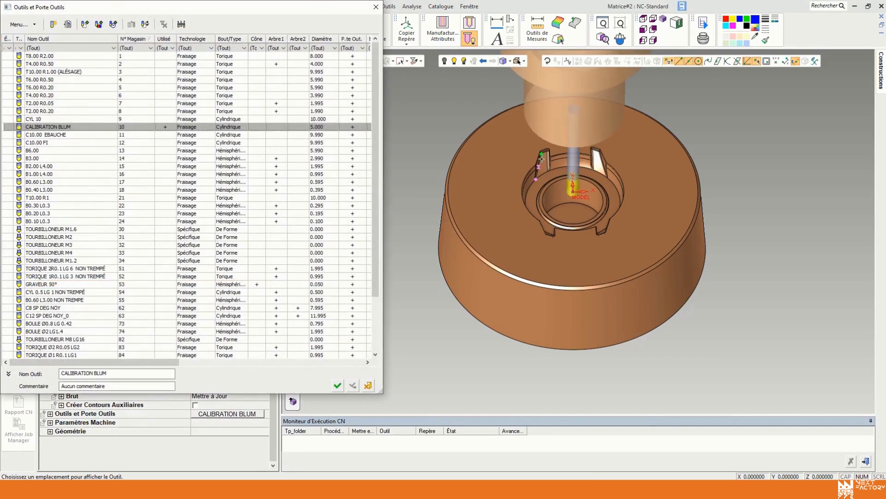
middle_click_drag(556, 160, 556, 149)
left_click(46, 57)
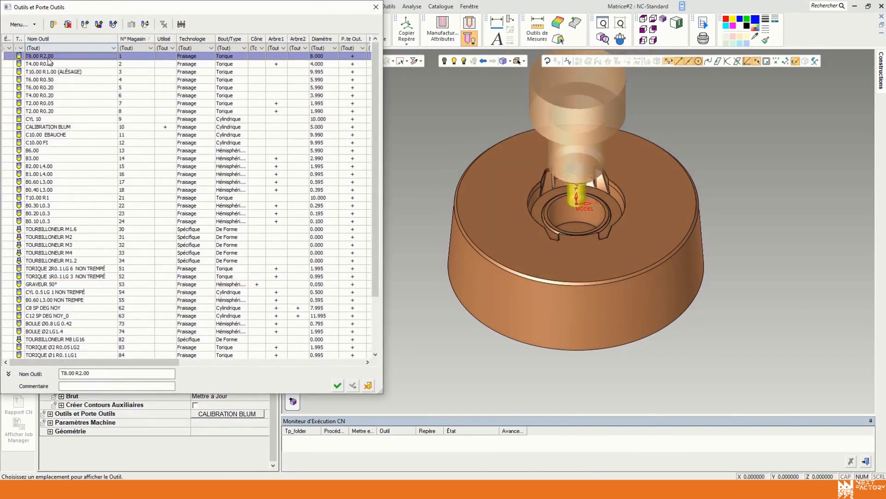
scroll(571, 168, "up", 5)
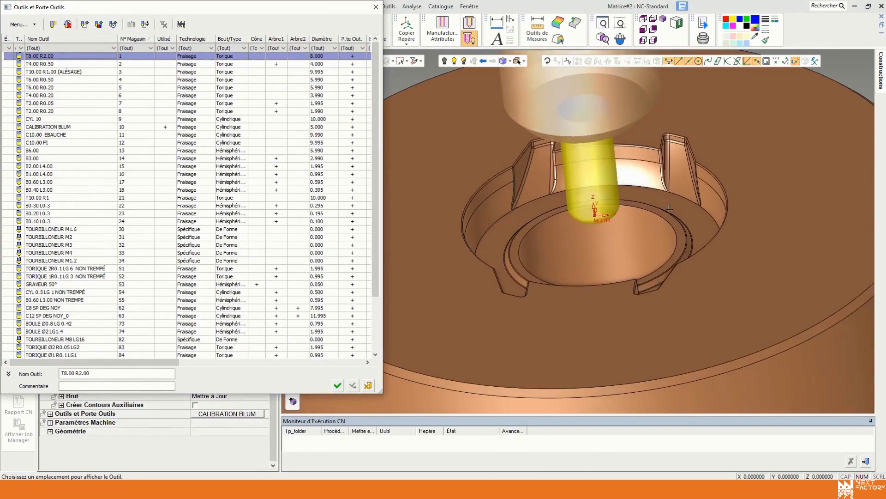
middle_click_drag(667, 217, 608, 189)
left_click(619, 222)
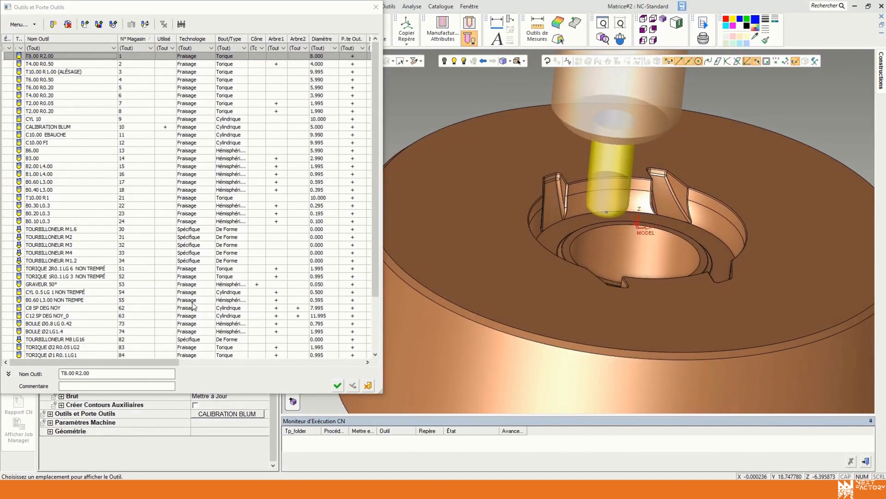
left_click(339, 384)
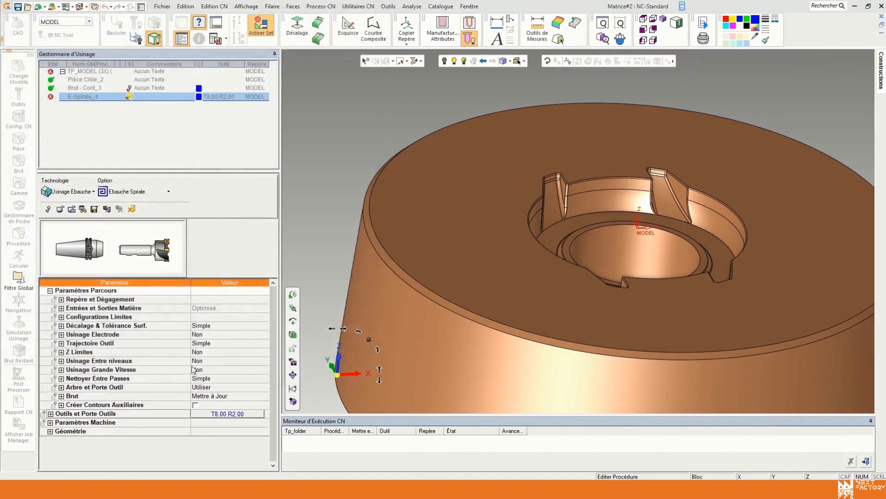
Expand the procedure's machine parameters and change its tool to T4.00 R0.50.
left_click(50, 422)
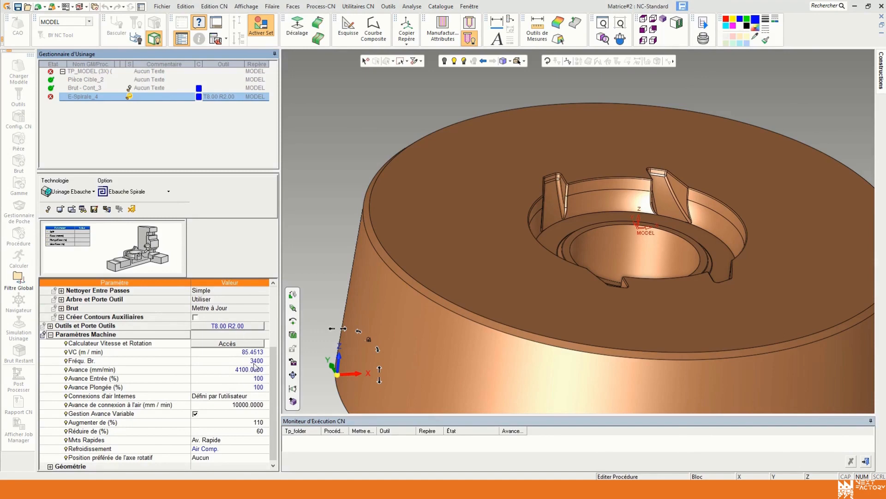
left_click(250, 326)
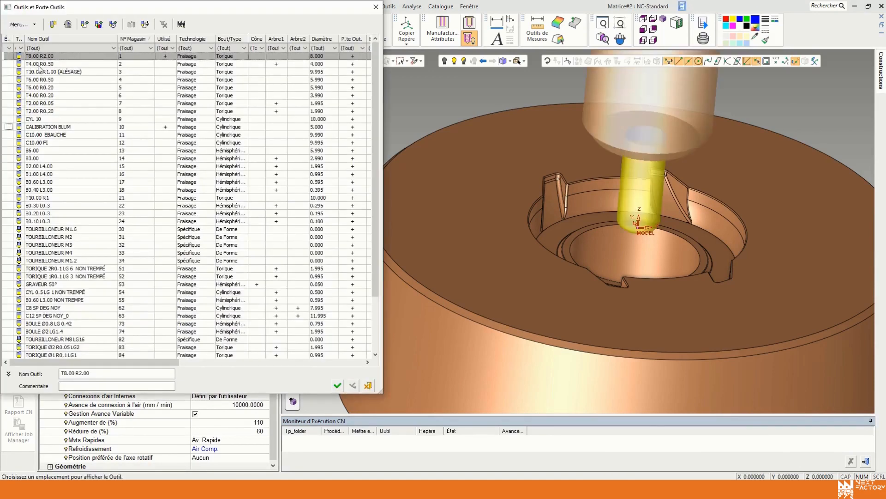
left_click(39, 64)
left_click(337, 386)
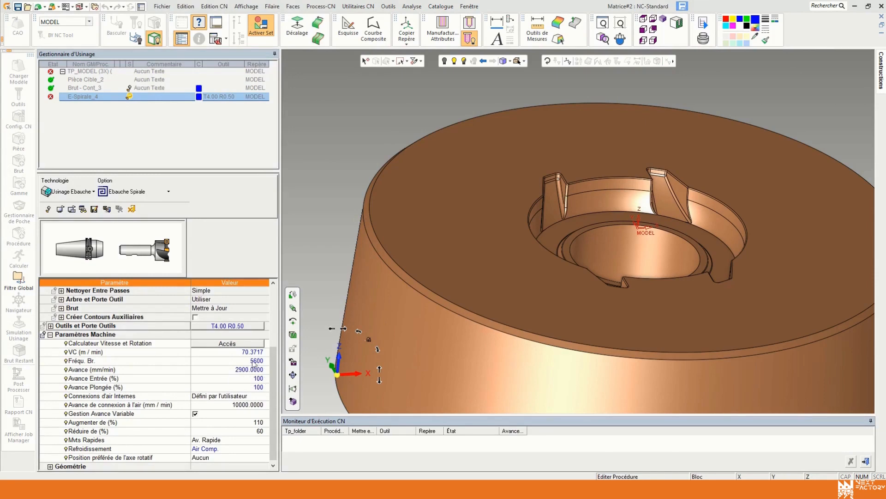
Change the spiral roughing procedure's tool to T8.00 R2.00.
left_click(235, 327)
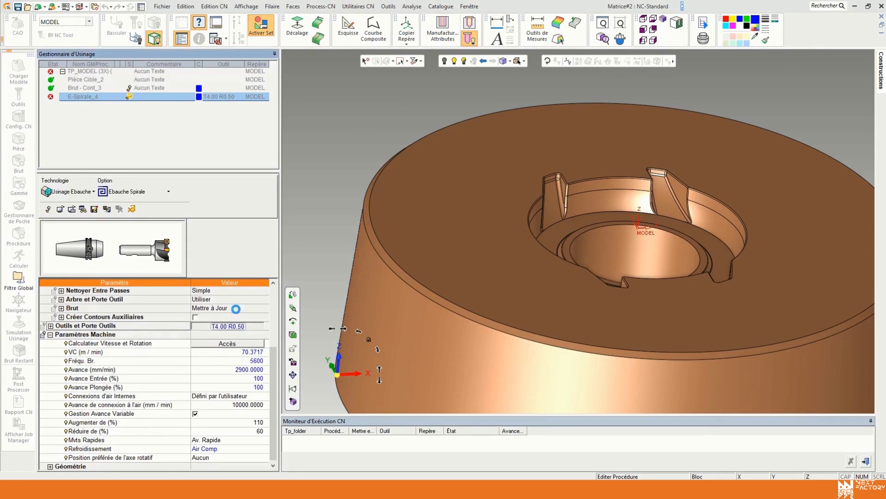
left_click(69, 56)
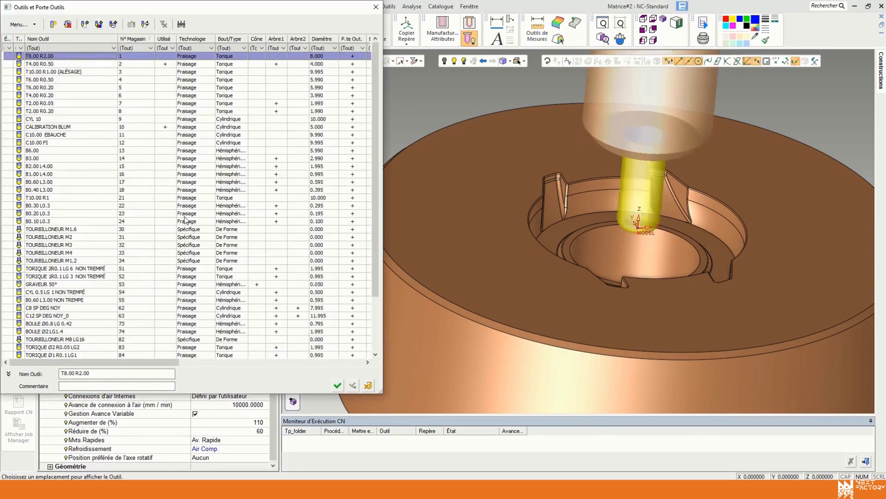
left_click(338, 384)
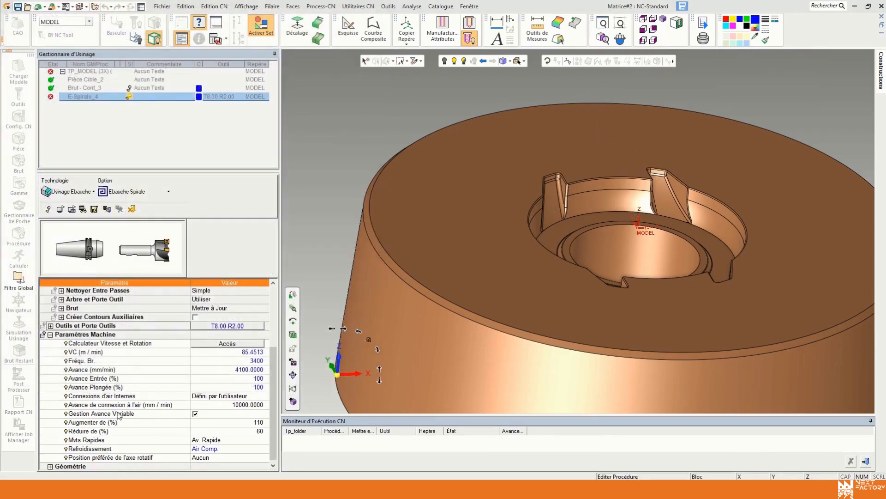
Turn off variable feed management (Gestion Avance Variable) in the machine parameters and collapse that group.
left_click(114, 414)
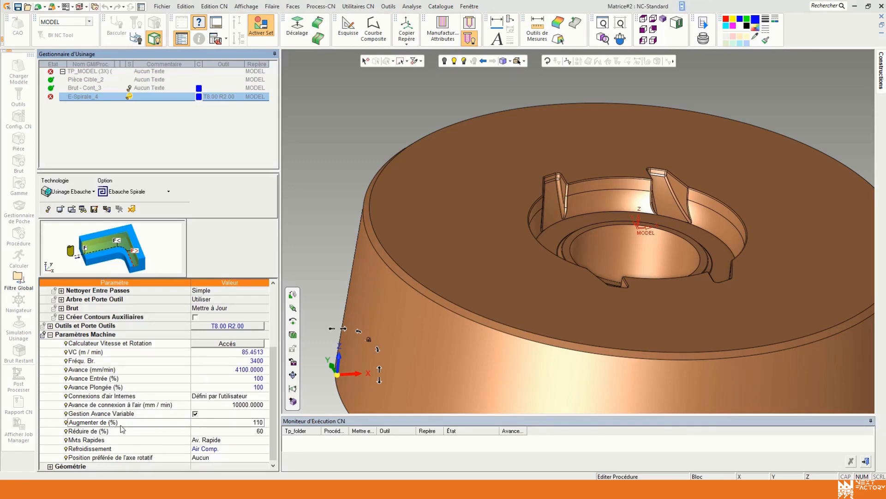
left_click(167, 415)
left_click(195, 413)
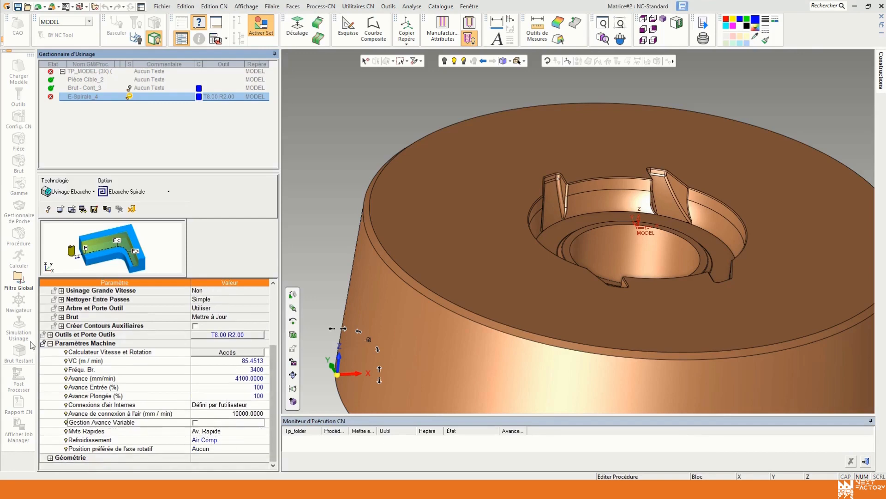
left_click(51, 343)
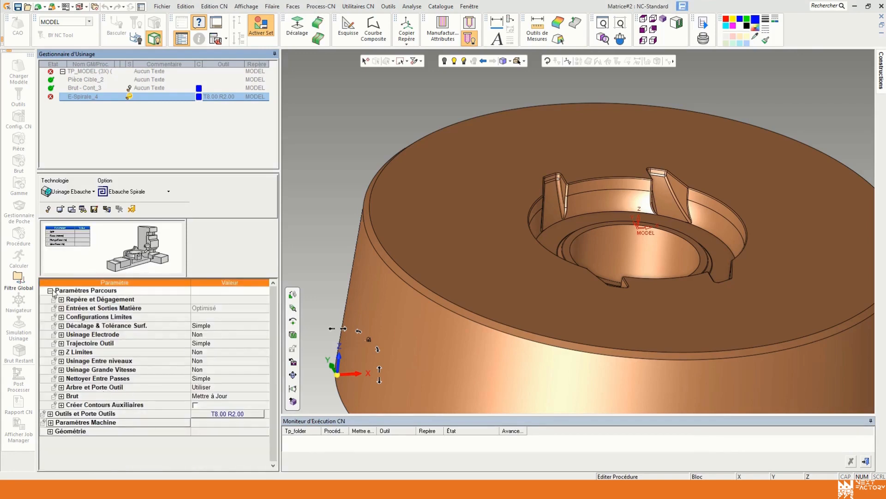
Expand Repère et Dégagement, check the internal safety plane options, and set Z Absolu to 10.
left_click(63, 299)
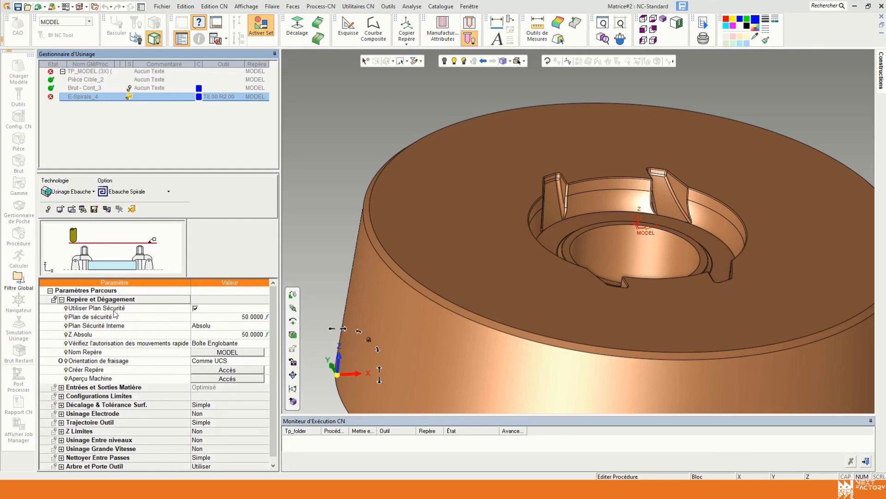
left_click(223, 320)
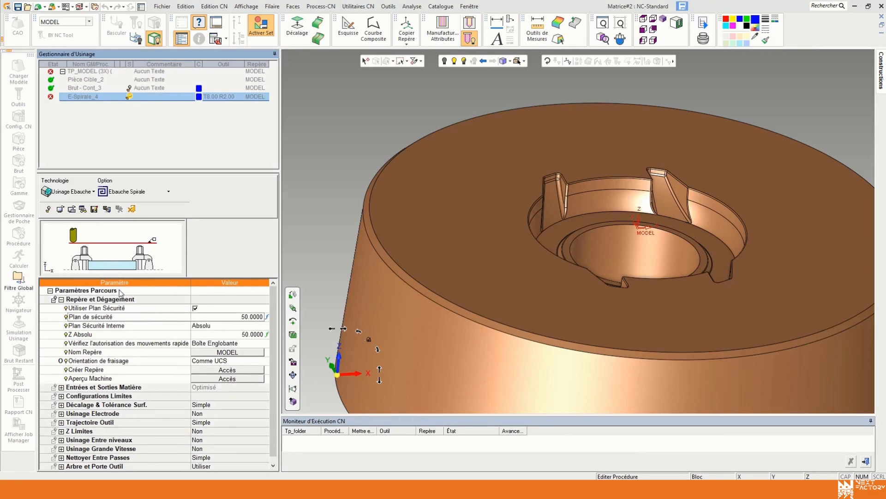
left_click(130, 329)
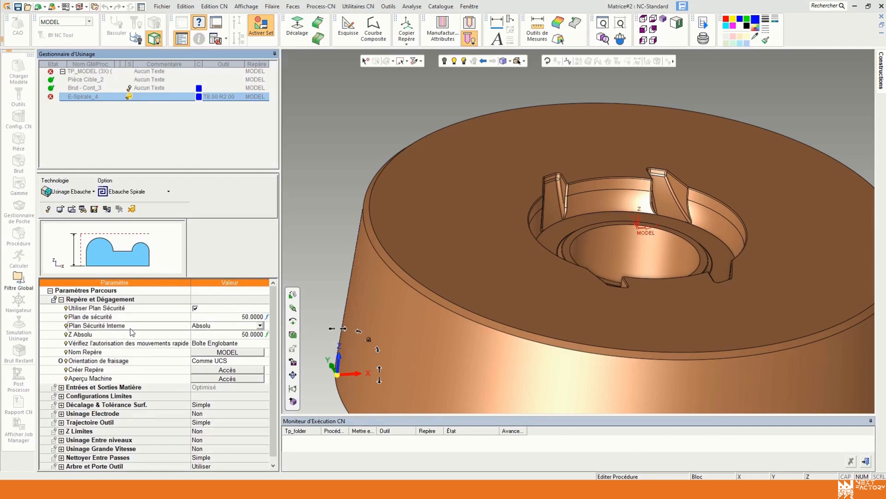
left_click(219, 328)
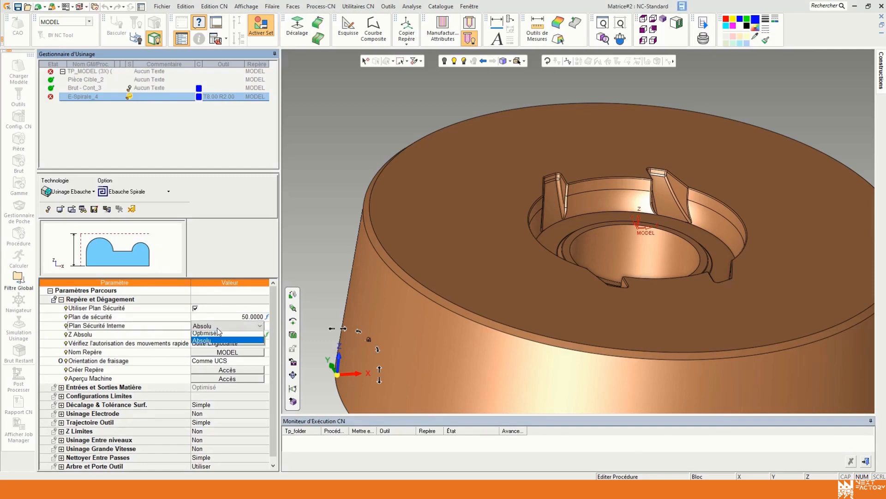
left_click(169, 334)
left_click(169, 333)
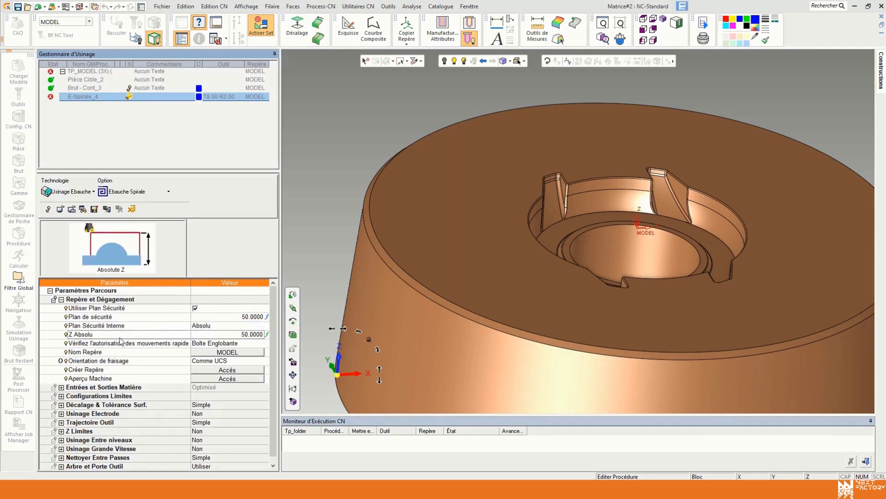
left_click(233, 334)
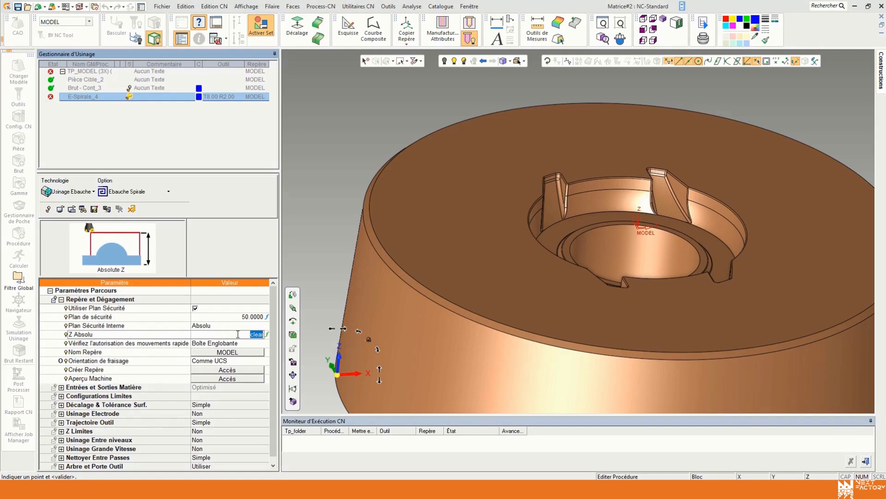
type("10")
key("Return")
left_click(230, 334)
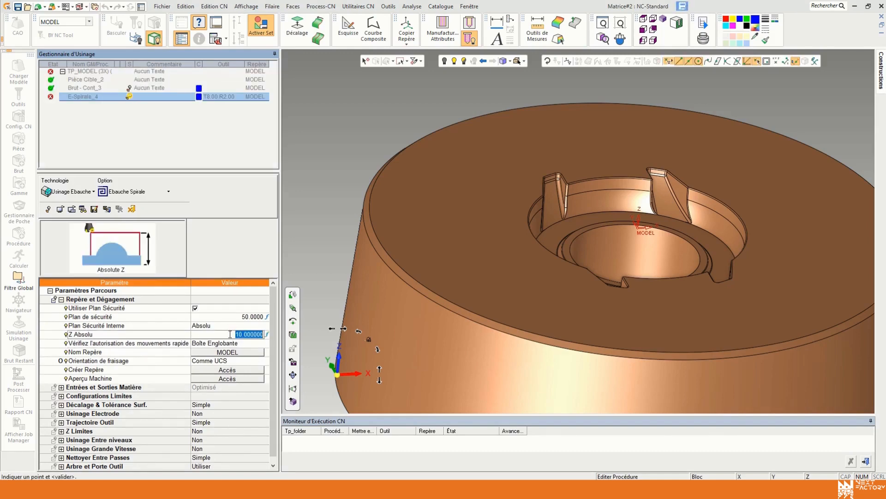
Set the internal safety plane (Plan Sécurité Interne) to Optimisé and collapse Repère et Dégagement.
left_click(205, 327)
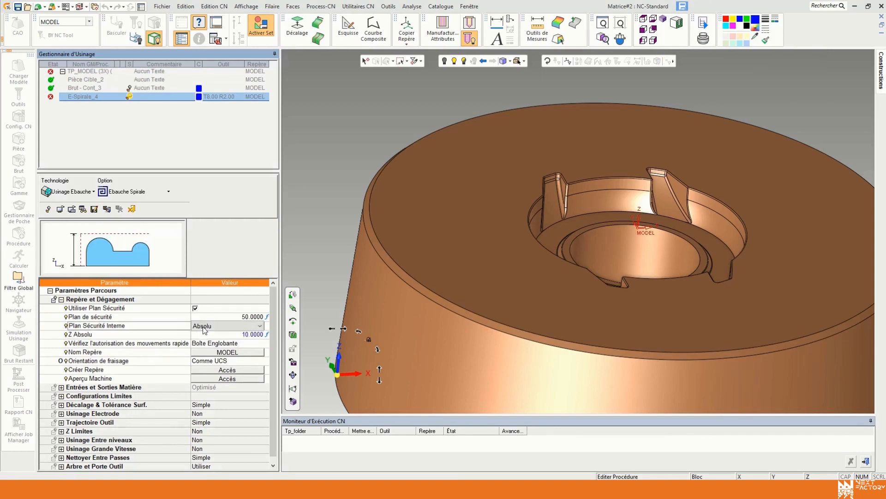
left_click(223, 332)
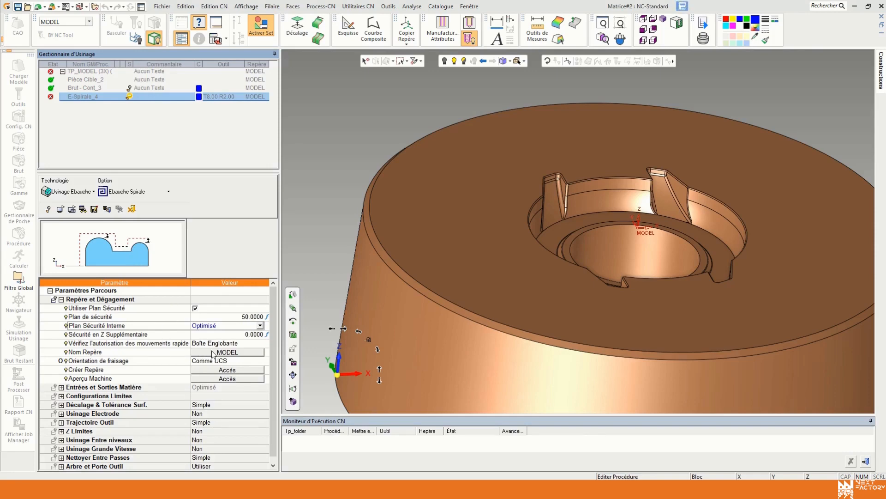
left_click(63, 299)
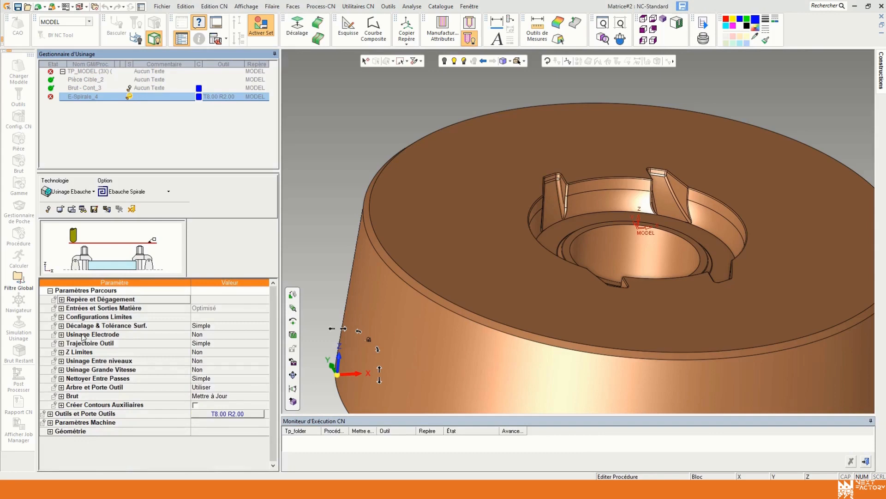
Review the entry mode and ramp angle settings under Entrées et Sorties Matière.
left_click(62, 308)
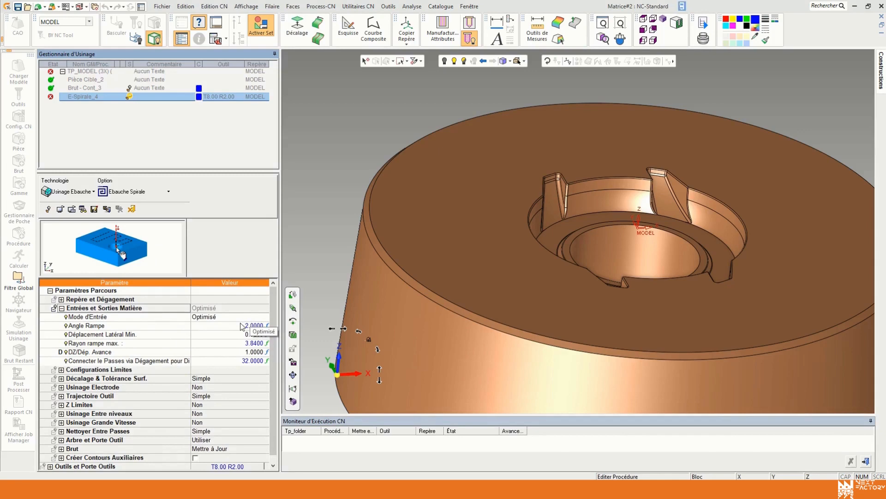
left_click(215, 326)
left_click(215, 325)
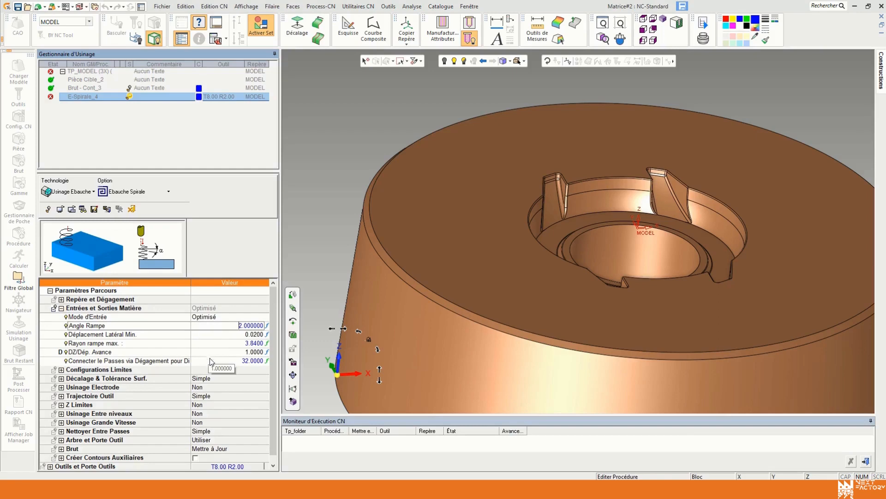
left_click(61, 308)
Under Configurations Limites, try Inter as the common tool location and return it to Sur.
left_click(62, 317)
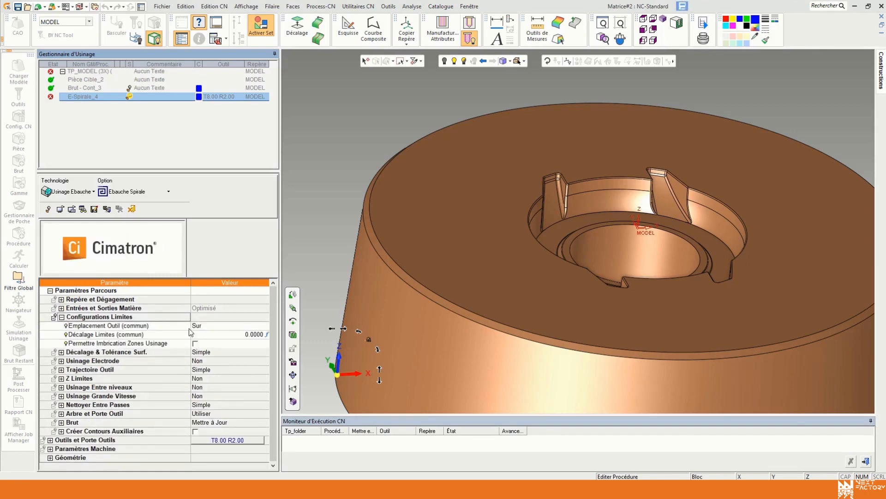
left_click(208, 326)
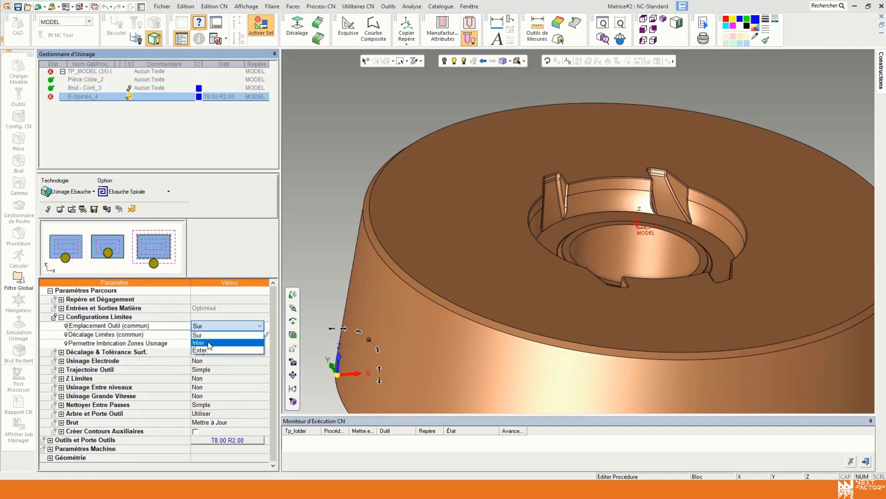
left_click(209, 344)
left_click(207, 326)
left_click(207, 336)
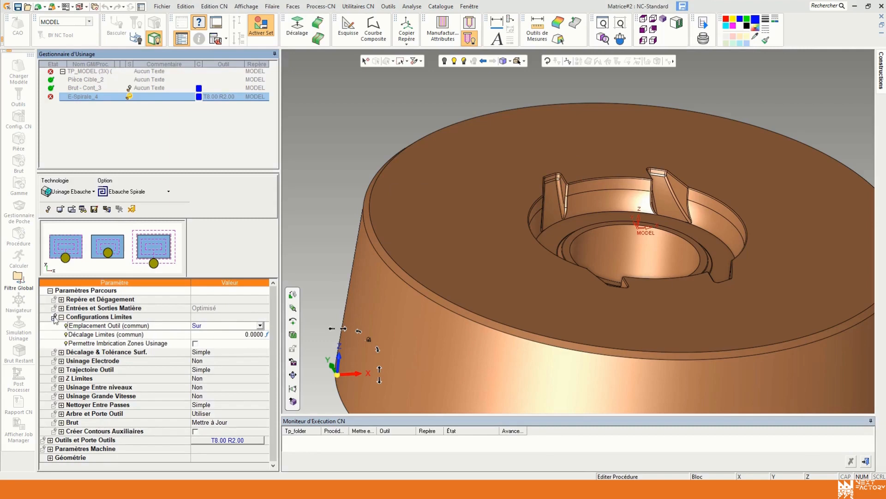
Display the Contour forme set to show the boundary curve around the die's recess.
left_click(210, 335)
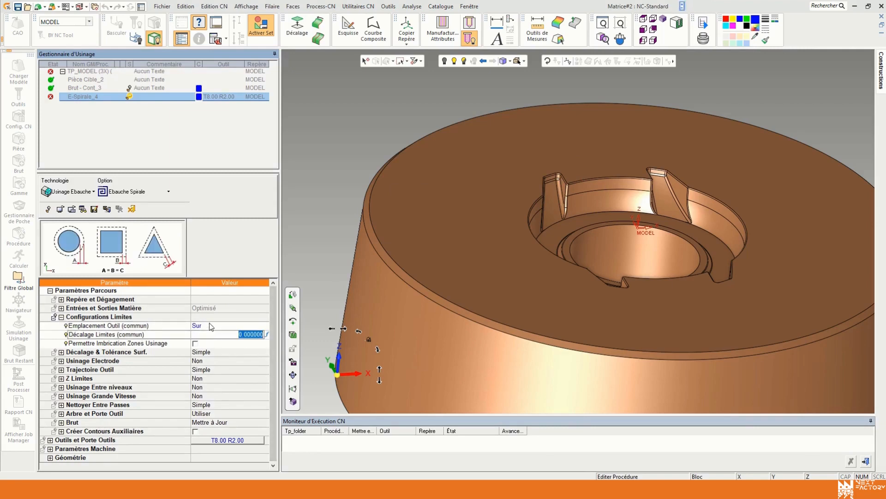
left_click(881, 72)
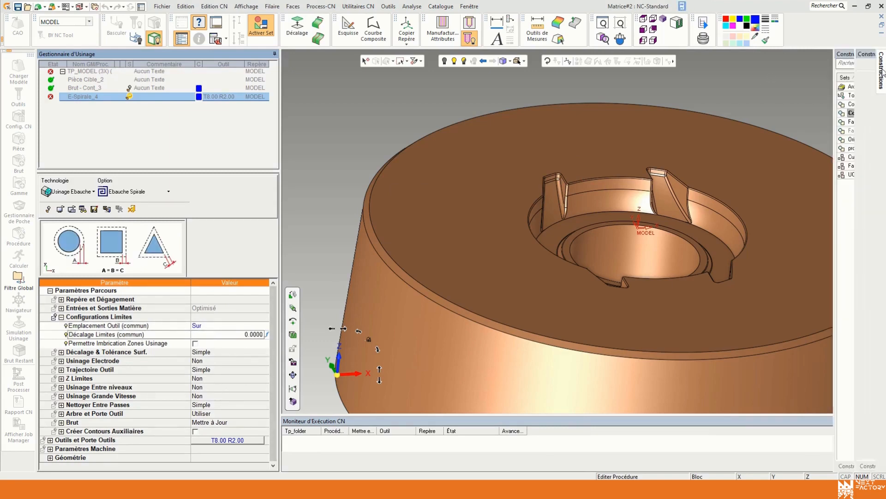
left_click(831, 115)
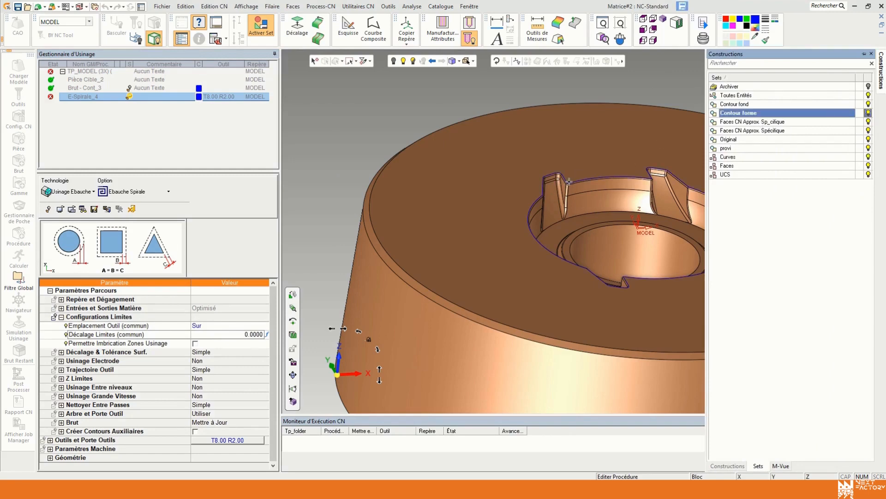
Try common limit offsets of -2 and 2, reset the offset to 0, and collapse Configurations Limites.
left_click(230, 333)
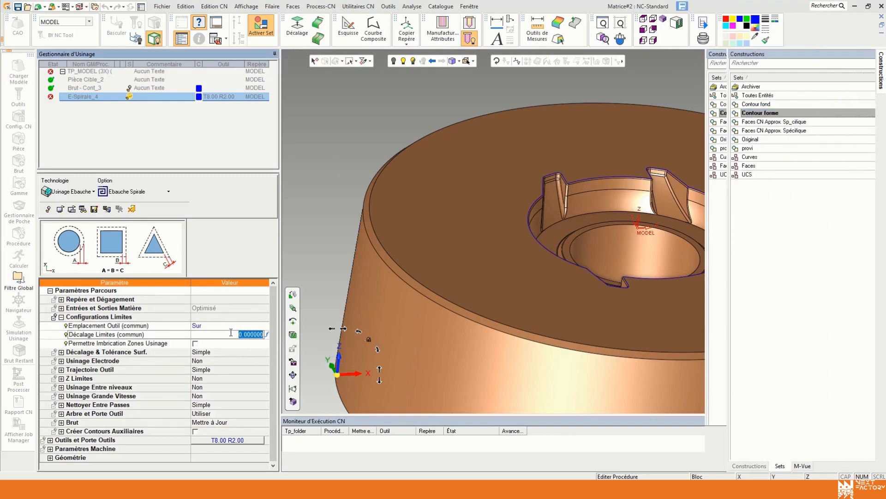
type("-2")
left_click(215, 344)
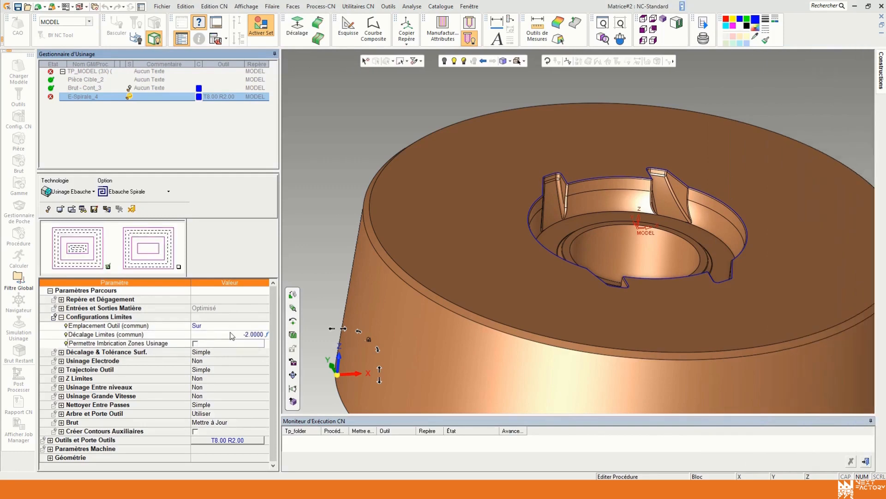
left_click(216, 334)
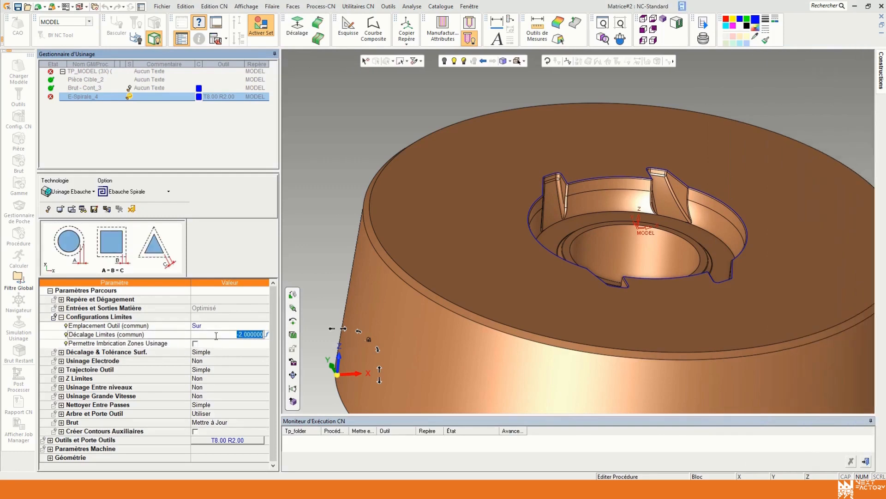
type("2")
left_click(216, 344)
left_click(216, 334)
type("0")
left_click(217, 341)
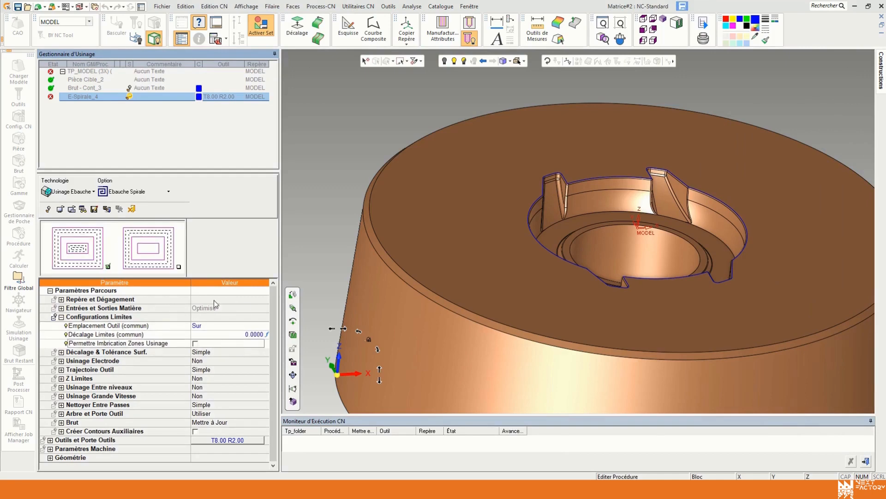
left_click(62, 317)
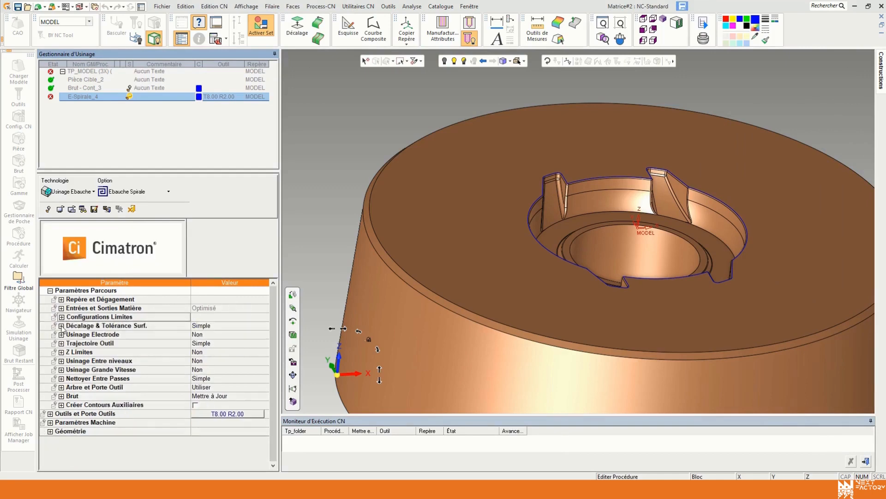
Set the part surface offset (Décalage Surface Pièce) to 0.1 under Décalage & Tolérance Surf.
left_click(61, 325)
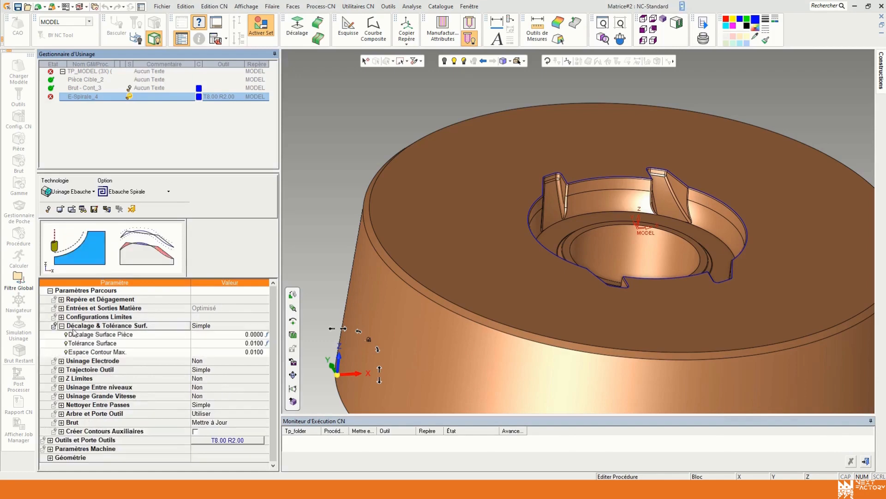
left_click(198, 333)
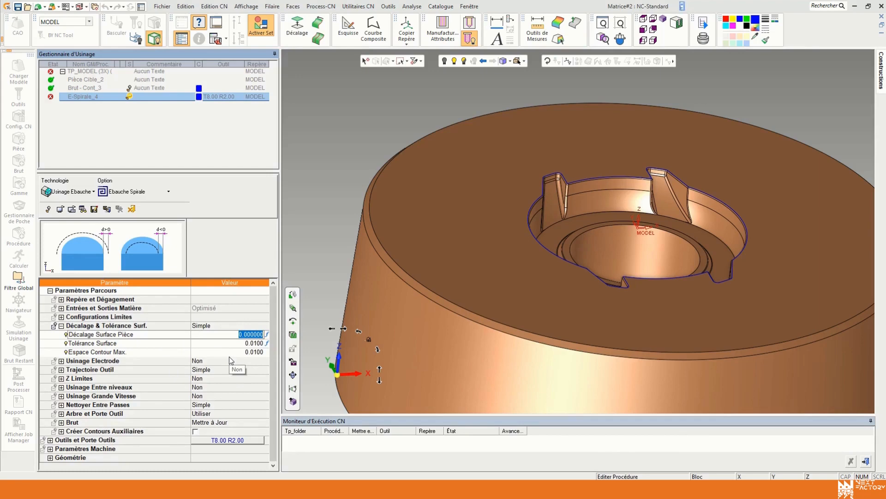
type("0.1")
key("Return")
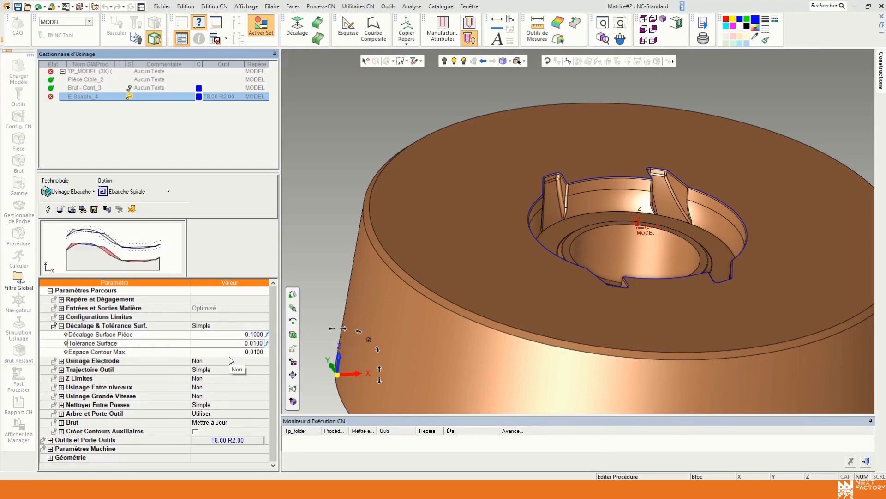
Switch Décalage & Tolérance Surf. to Avancé and select the part surfaces' wall offset parameter.
left_click(207, 327)
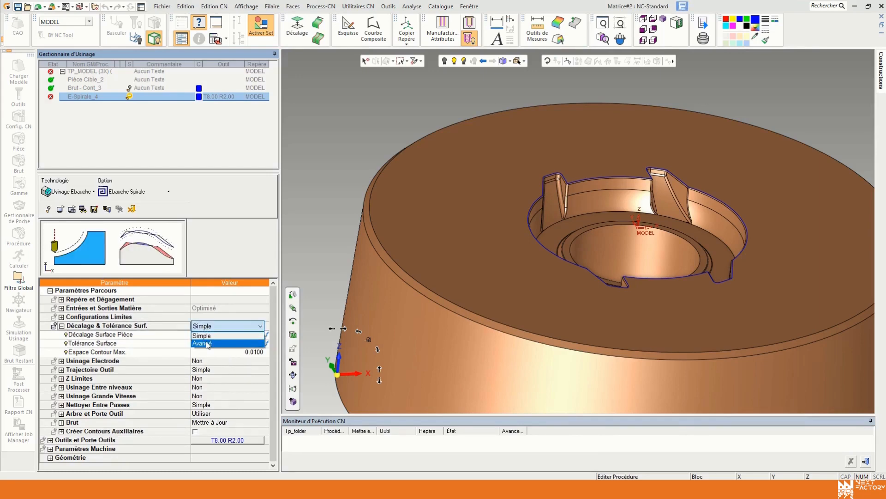
left_click(206, 342)
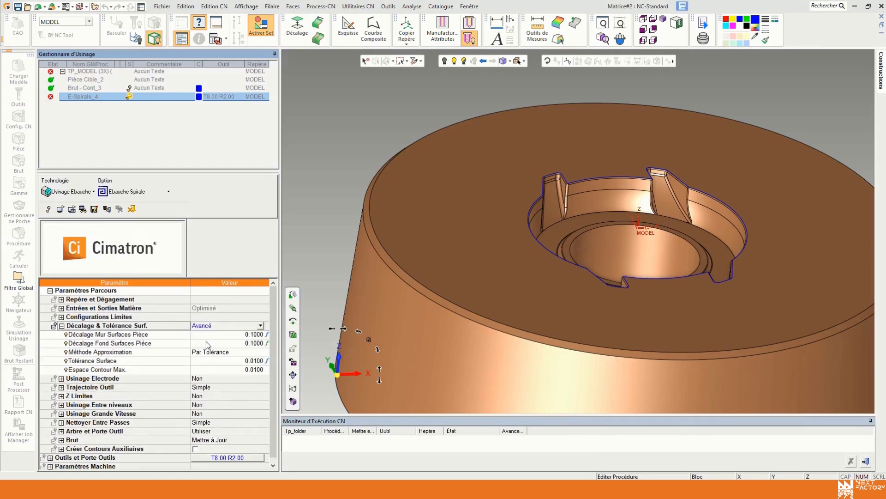
left_click(123, 337)
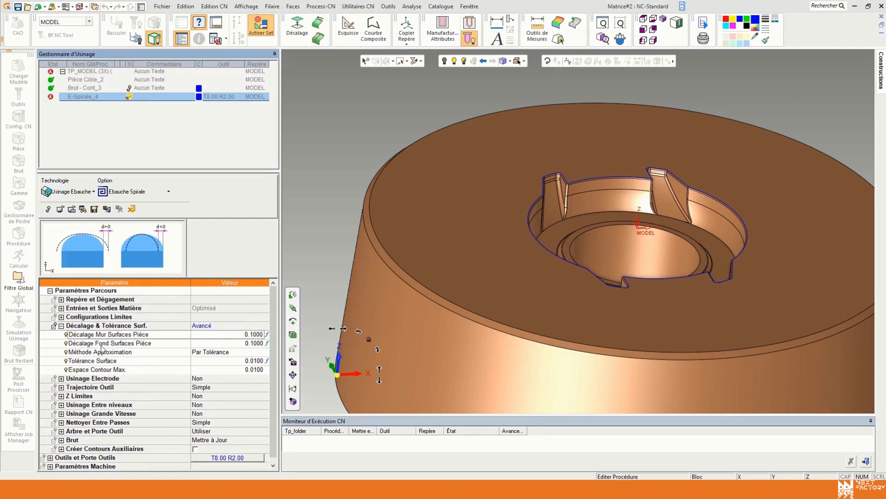
Set the part surfaces' floor offset (Décalage Fond Surfaces Pièce) to 0.1 and keep Par Tolérance as the approximation method.
left_click(211, 334)
left_click(229, 343)
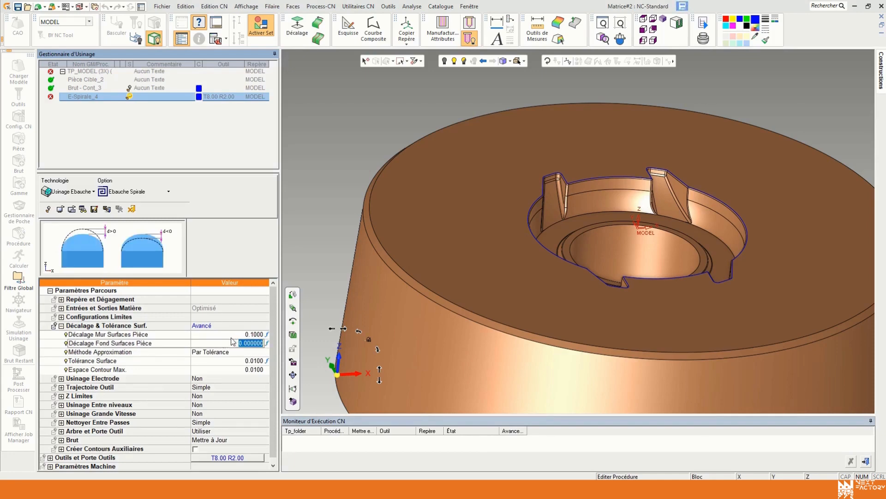
type("0.1")
key("Return")
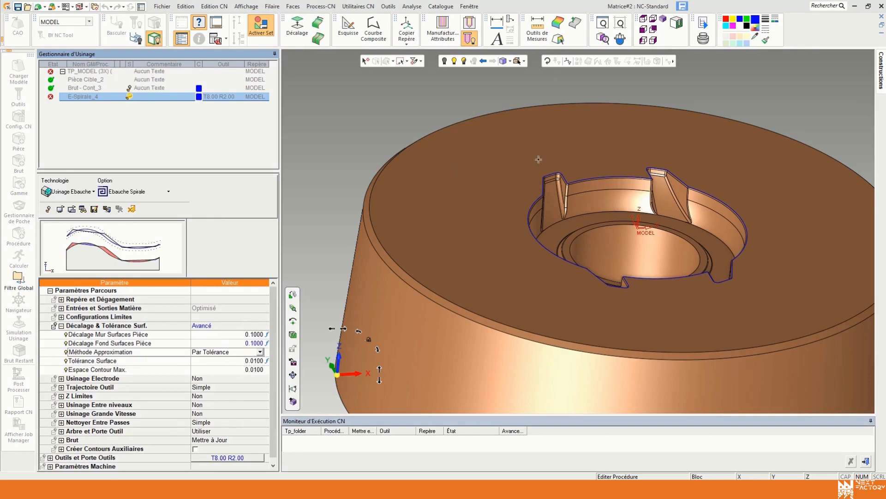
left_click(213, 354)
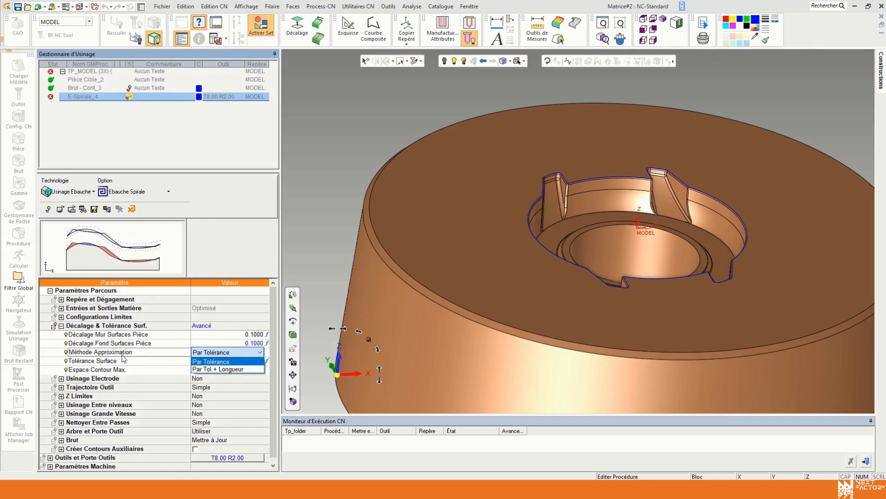
left_click(199, 360)
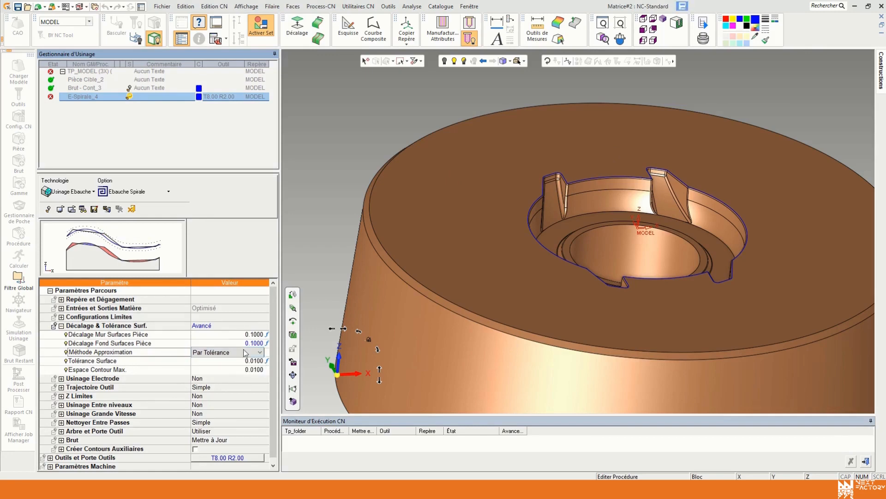
Set Tolérance Surface and Espace Contour Max. to 0.03 each, and collapse Décalage & Tolérance Surf.
left_click(104, 362)
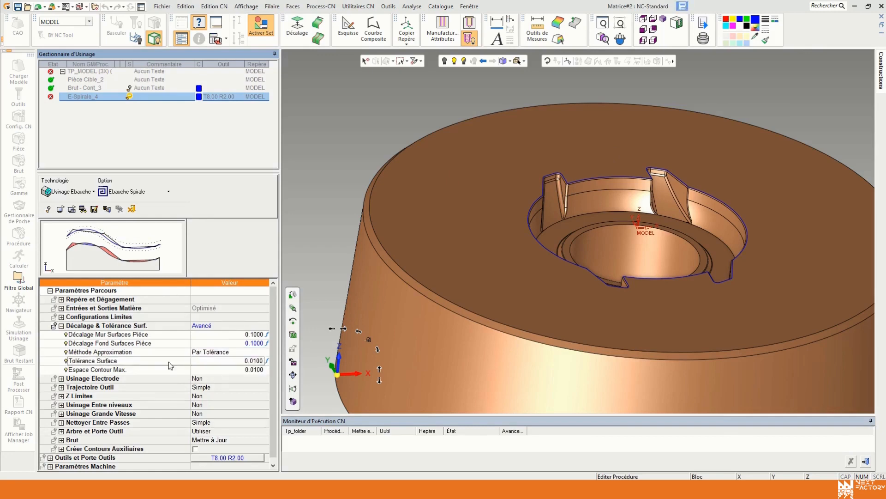
left_click(212, 363)
type("0.03")
key("Return")
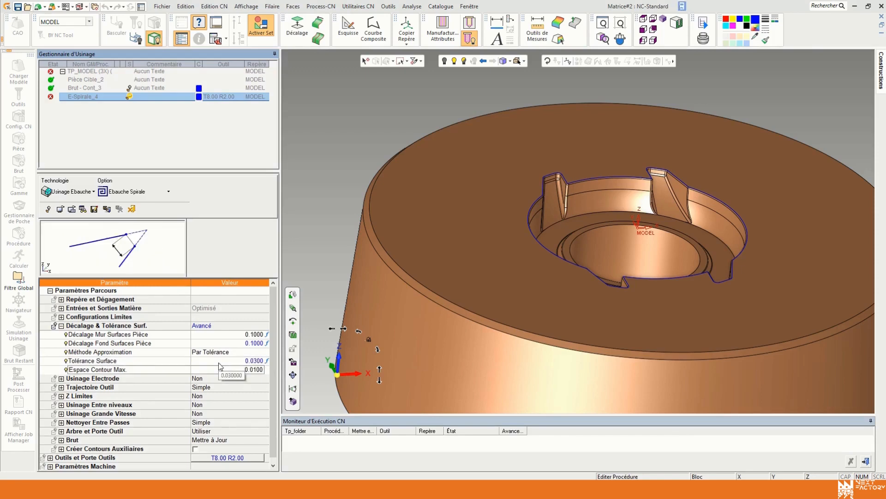
type("0.03")
key("Return")
left_click(61, 325)
Try Usinage Electrode set to Avancé, examine its Orbite 2D and Gap Etincelage + Orbite 3D parameters, and reset it to Non.
left_click(63, 337)
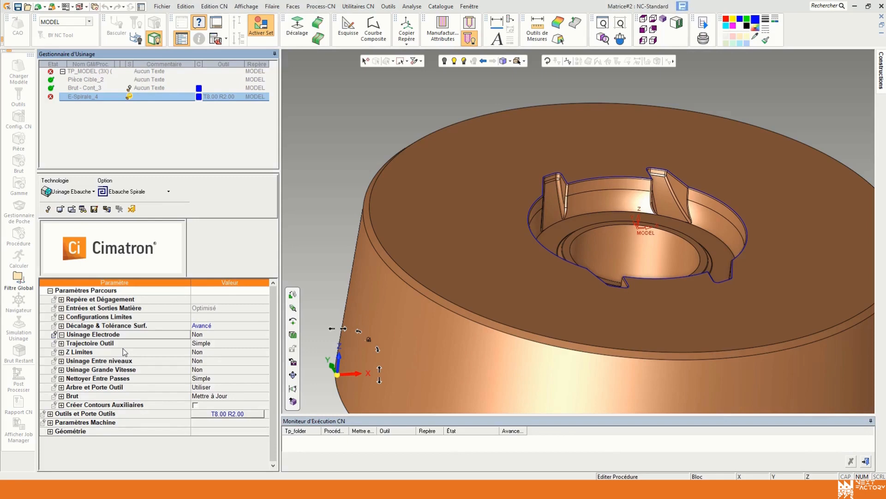
left_click(206, 334)
left_click(201, 351)
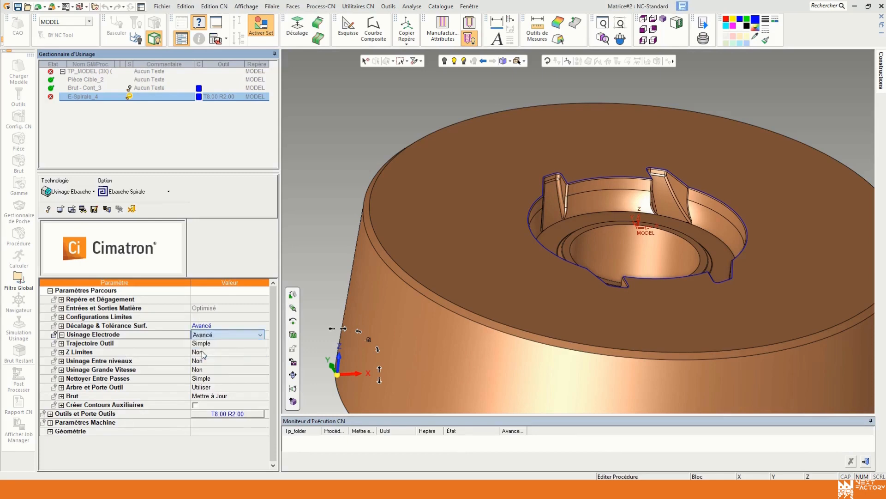
left_click(105, 345)
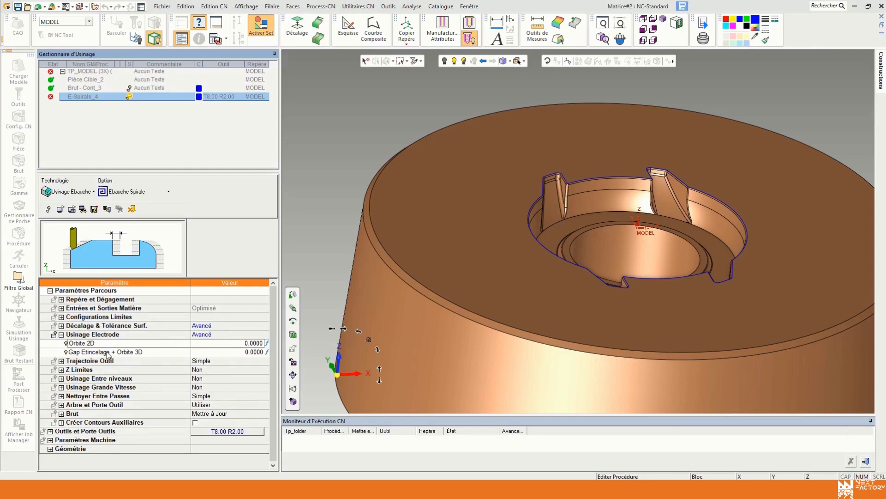
left_click(109, 352)
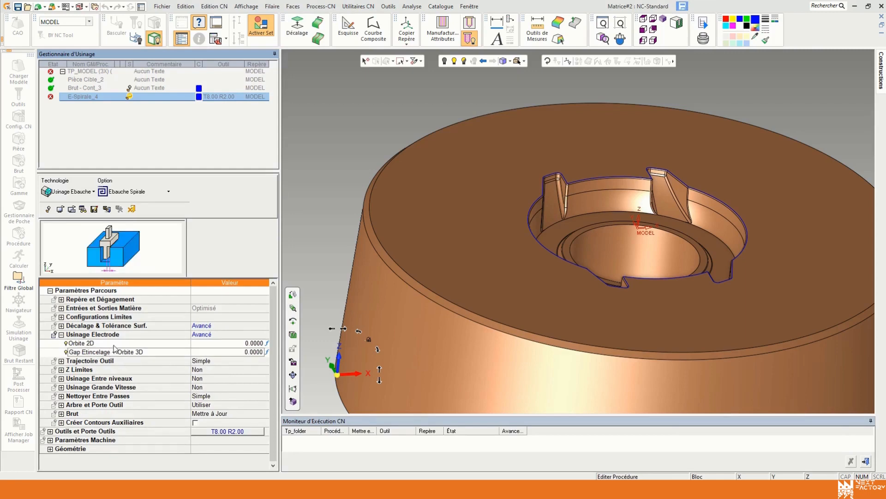
left_click(114, 345)
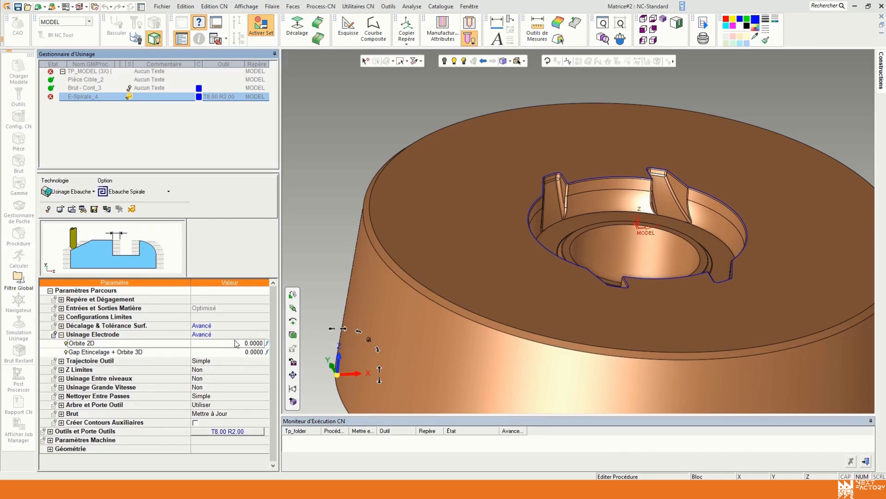
left_click(198, 334)
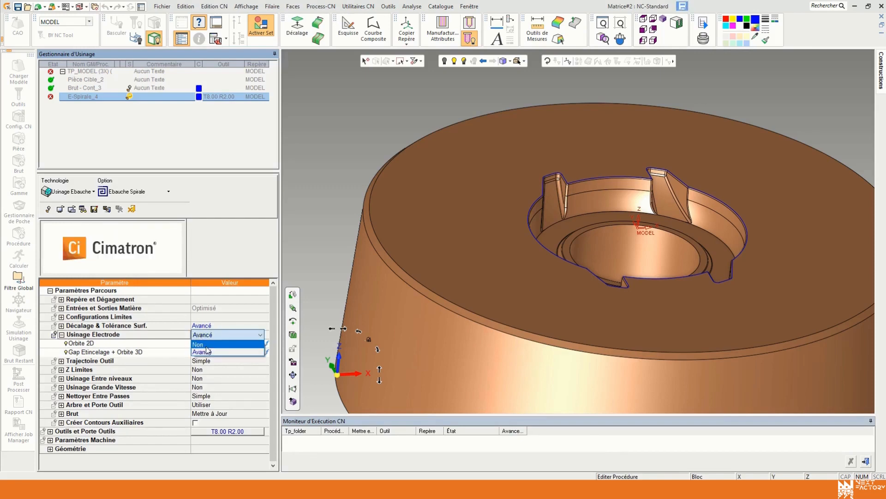
left_click(205, 345)
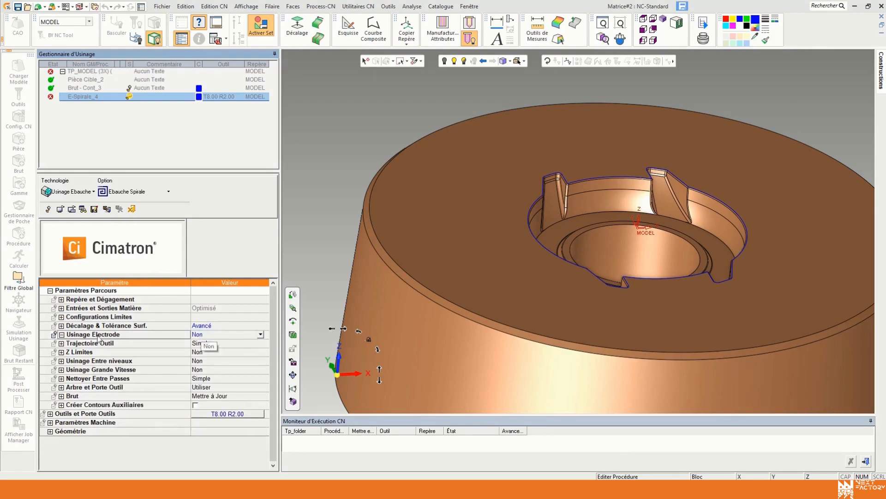
Examine the Trajectoire Outil cutting mode and fixed vertical step parameters, keeping Mode de Coupe as Avalant.
left_click(62, 343)
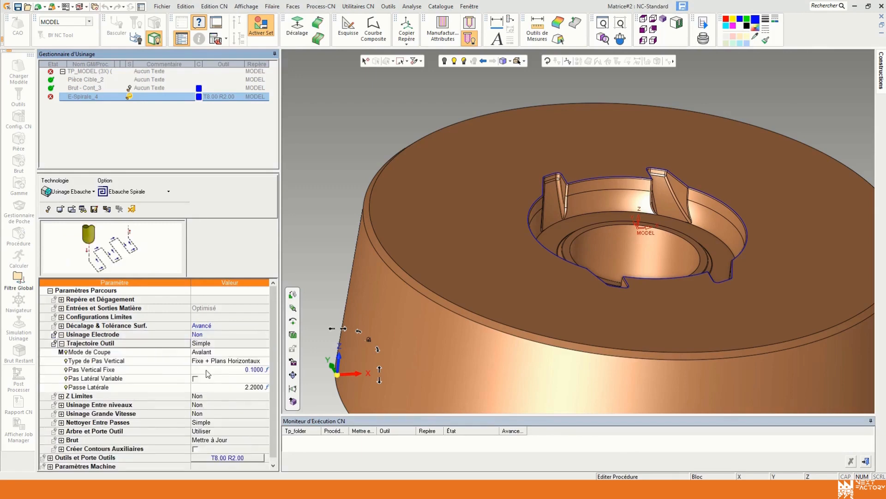
left_click(131, 371)
left_click(131, 351)
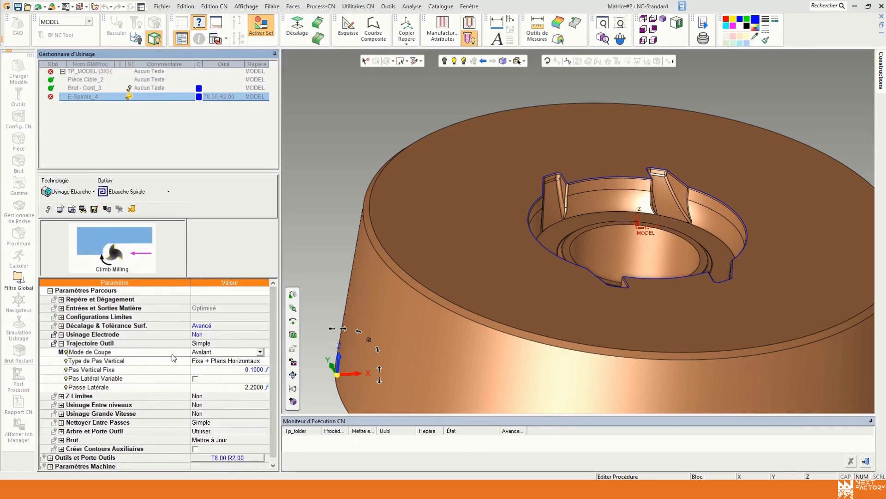
left_click(212, 354)
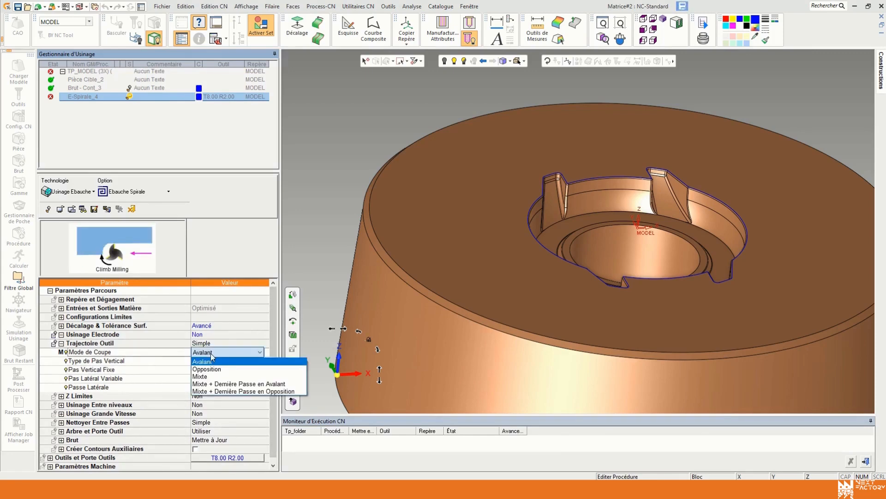
left_click(201, 360)
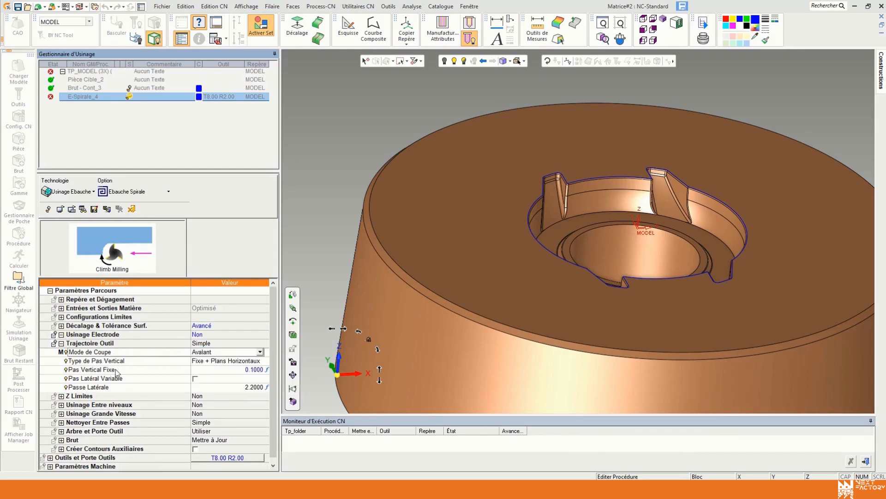
left_click(95, 371)
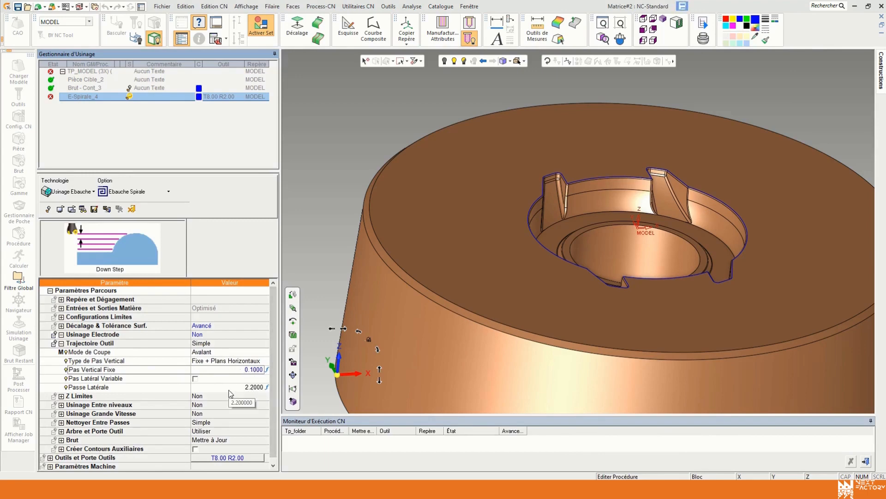
Try enabling the variable lateral step (Pas Latéral Variable) and turn it back off.
left_click(138, 378)
left_click(195, 378)
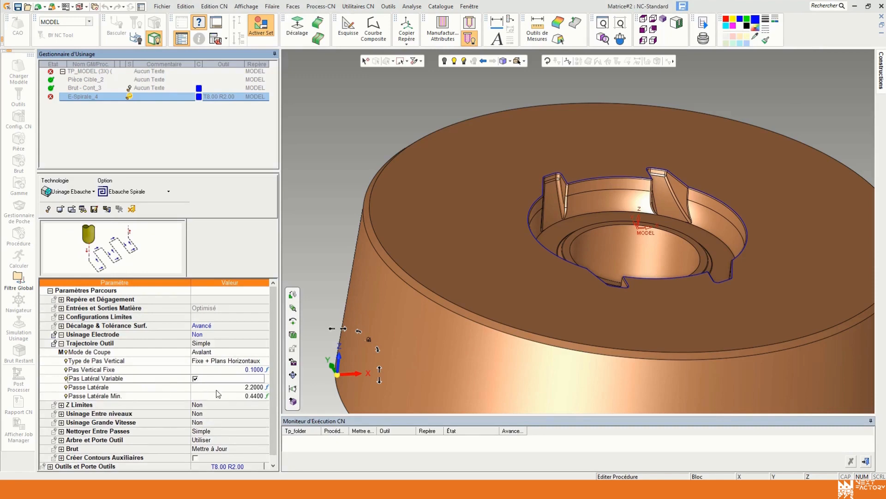
left_click(195, 378)
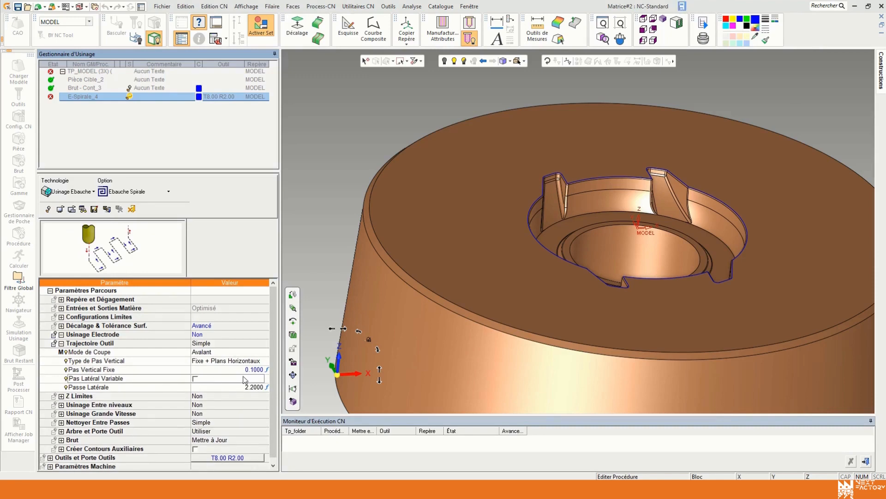
Switch Trajectoire Outil to Avancé to examine its extra parameters, return it to Simple, and collapse the group.
left_click(203, 345)
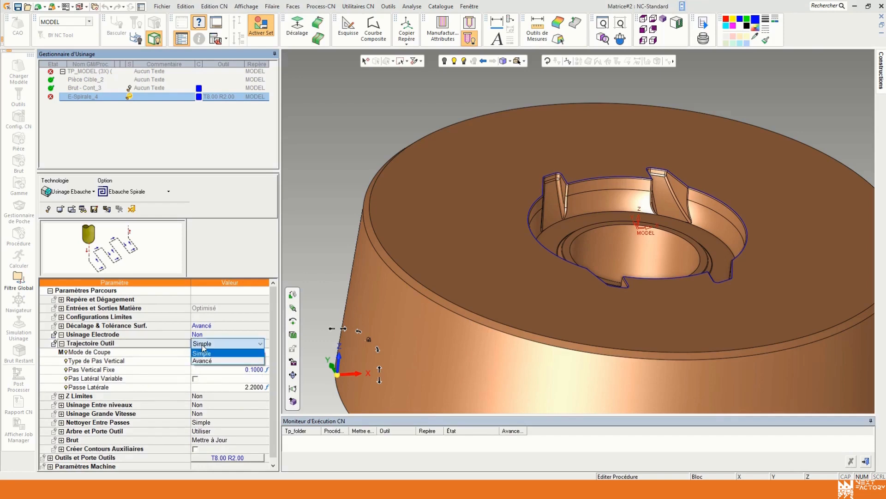
left_click(208, 344)
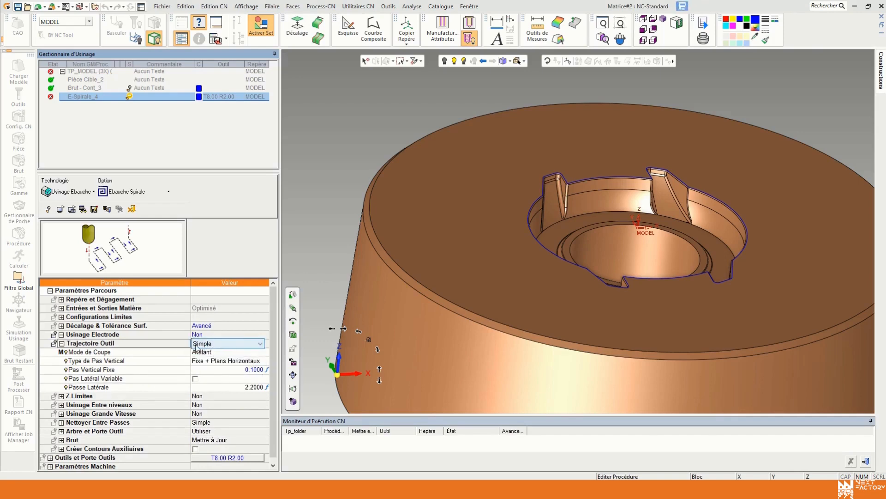
left_click(203, 344)
left_click(206, 361)
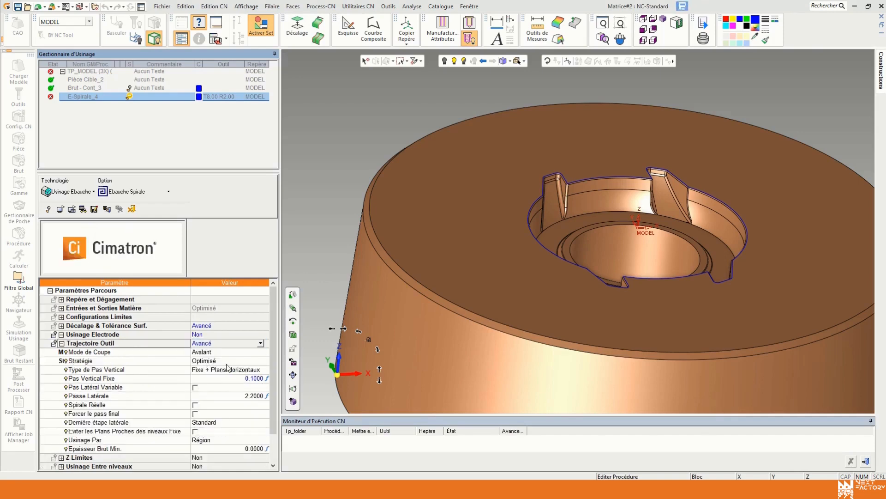
scroll(231, 358, "down", 2)
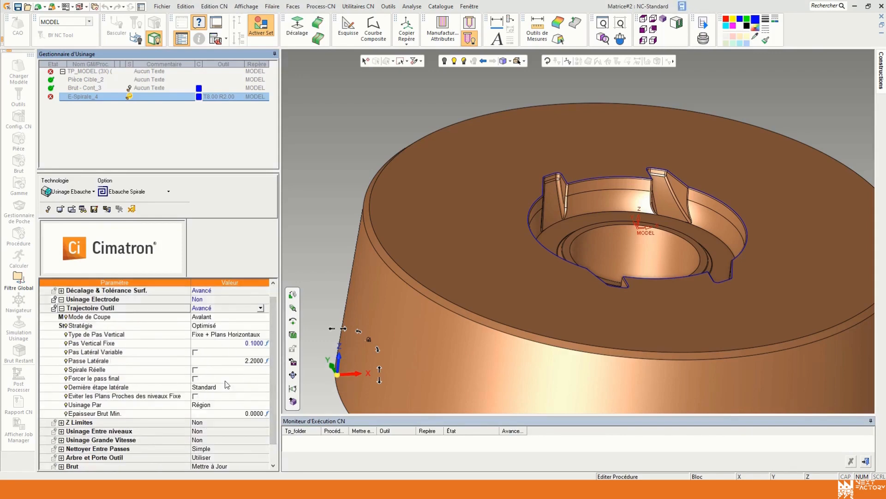
left_click(205, 309)
left_click(203, 316)
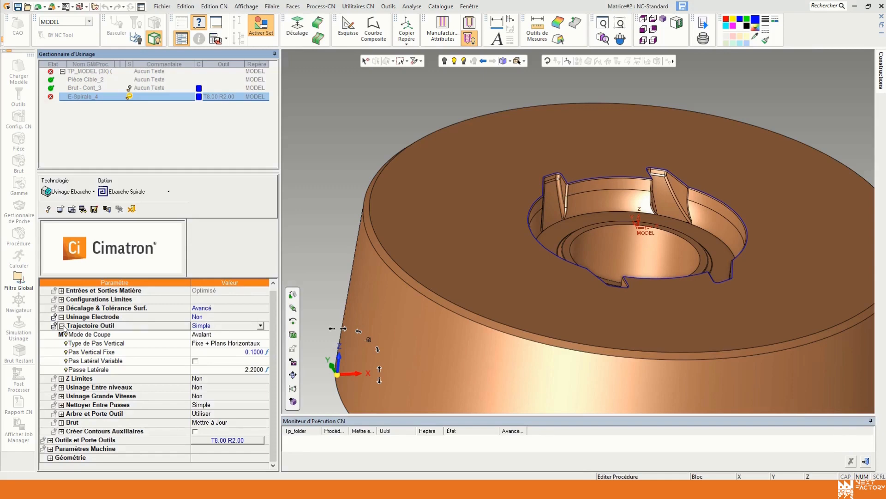
left_click(61, 326)
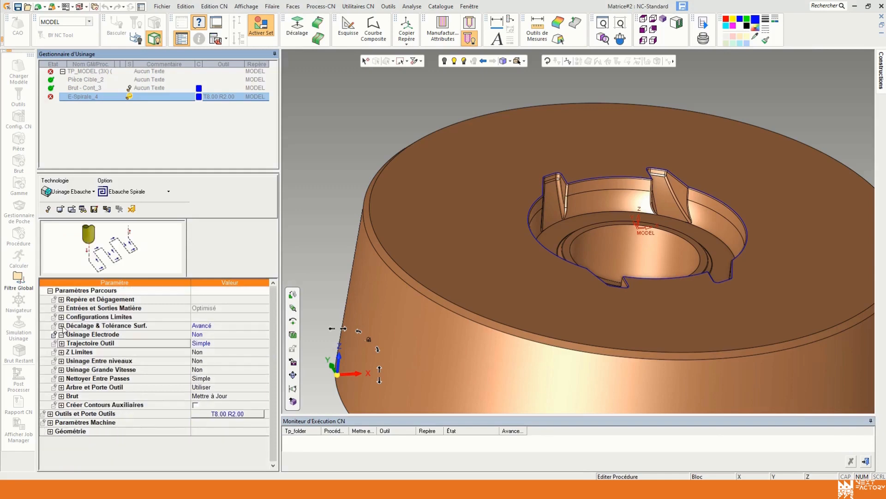
Restrict Z Limites to Basse Seule and pick the Z-Bas level at a point near the foot of the recess's notch.
left_click(61, 352)
left_click(231, 352)
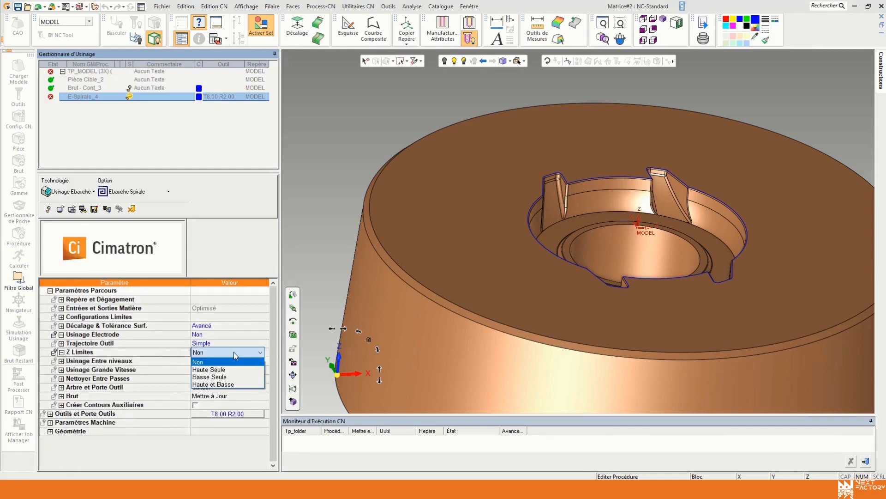
left_click(208, 377)
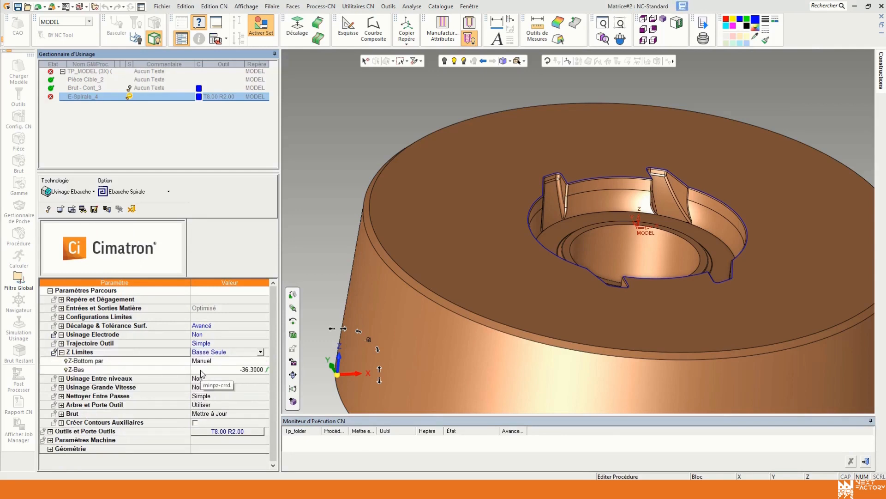
left_click(202, 369)
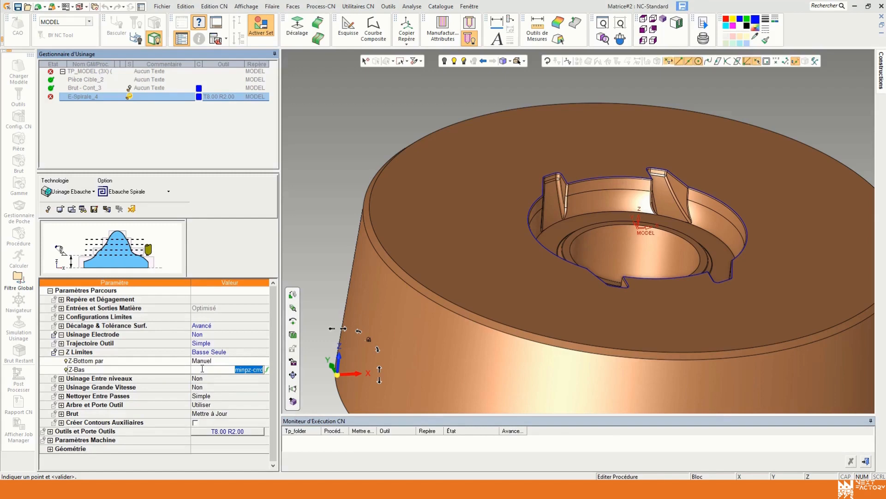
middle_click_drag(323, 318, 305, 325)
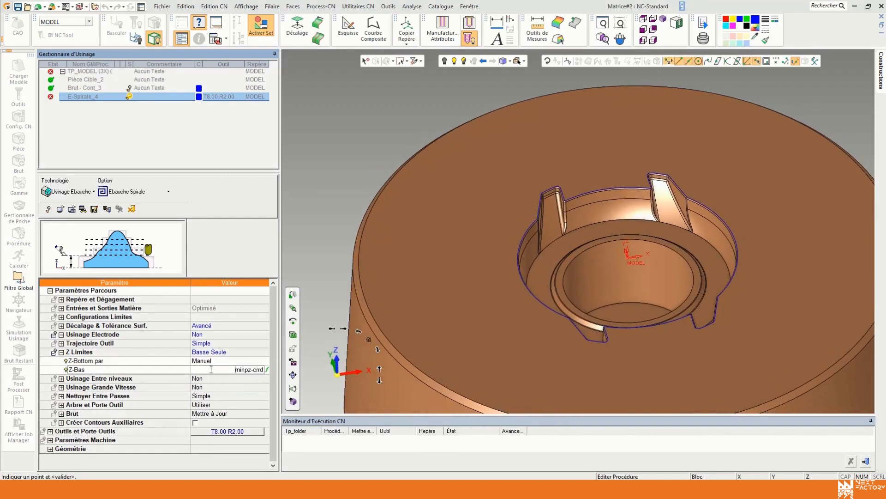
left_click(568, 234)
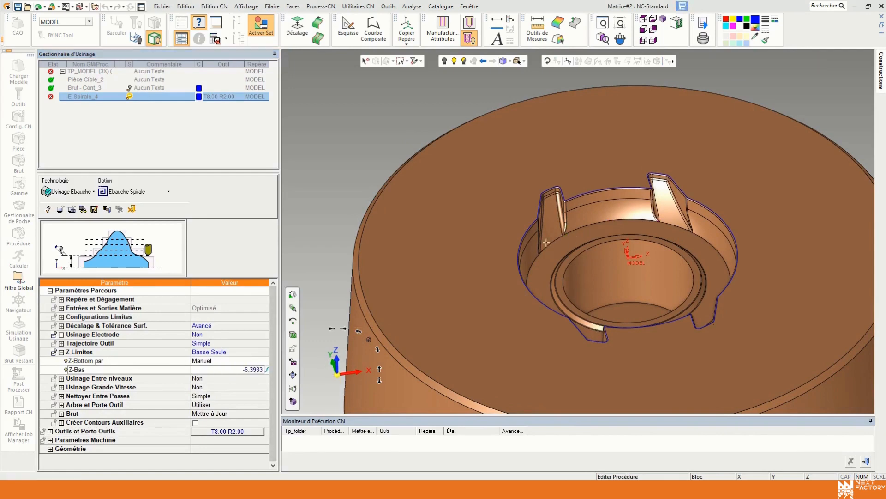
Pick Z-Bas again on the outer edge of the recess floor, at -6.3956, and collapse Z Limites.
left_click(242, 367)
scroll(683, 231, "up", 5)
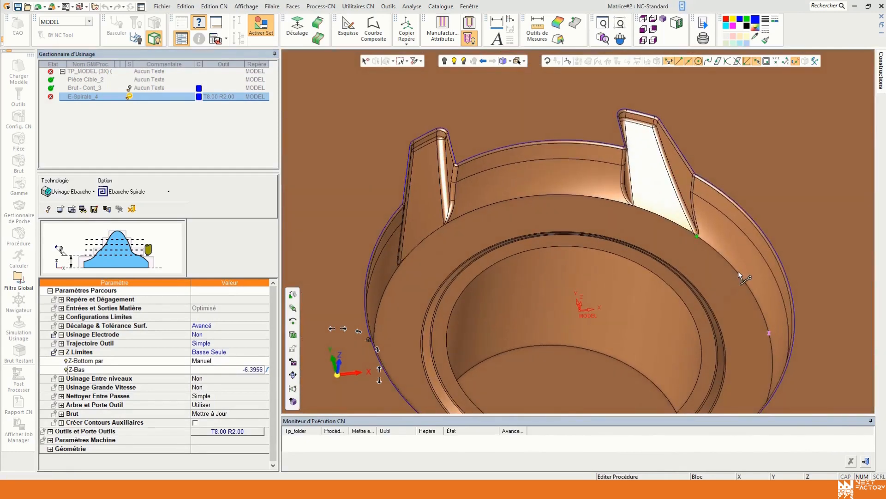
scroll(744, 277, "down", 5)
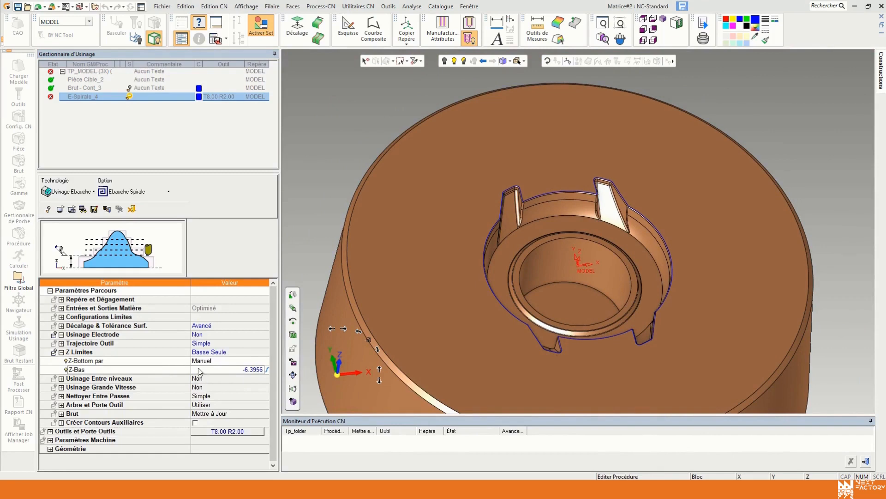
middle_click_drag(359, 317, 359, 272)
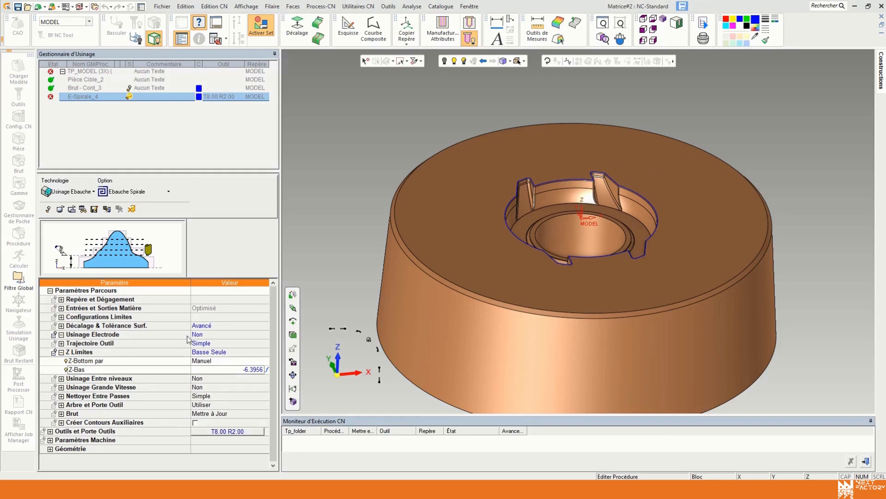
left_click(61, 352)
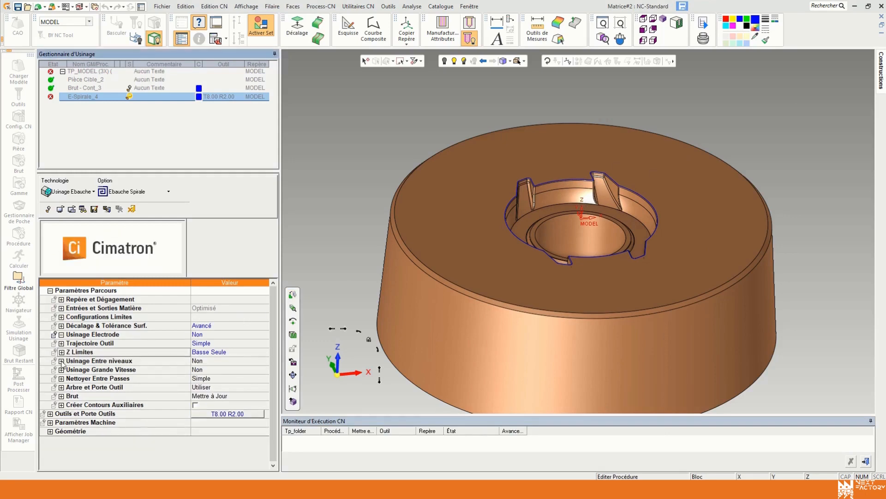
Switch Usinage Entre niveaux to Simple to examine its Distance 2D Max. parameter, and return it to Non.
left_click(197, 365)
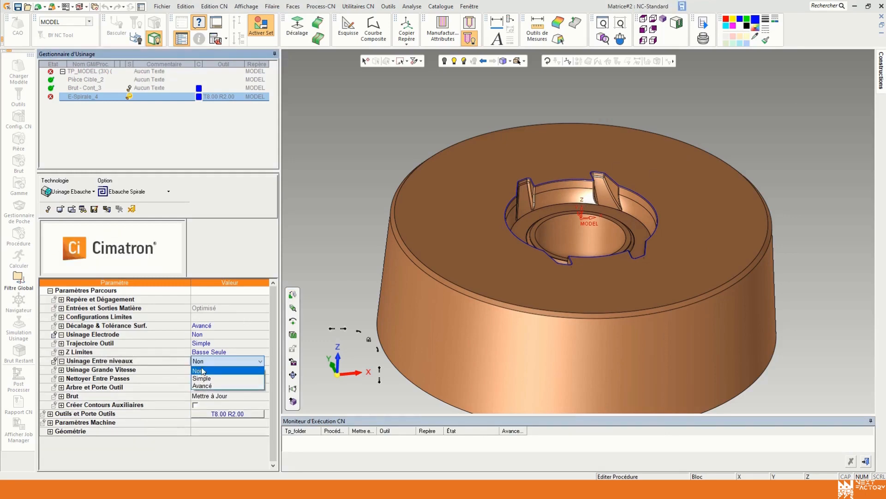
left_click(197, 373)
left_click(200, 370)
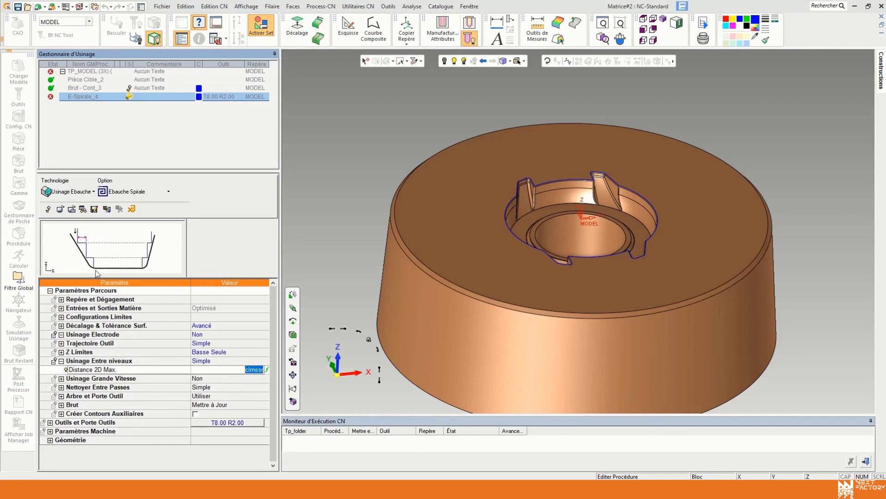
left_click(197, 361)
left_click(221, 367)
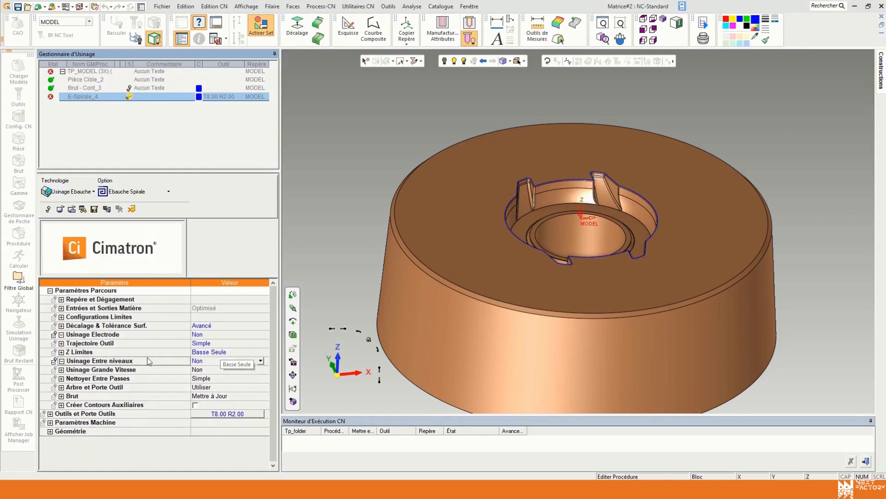
Review the choices for Usinage Grande Vitesse and Nettoyer Entre Passes, keeping Non for the first and Simple for the second.
left_click(61, 370)
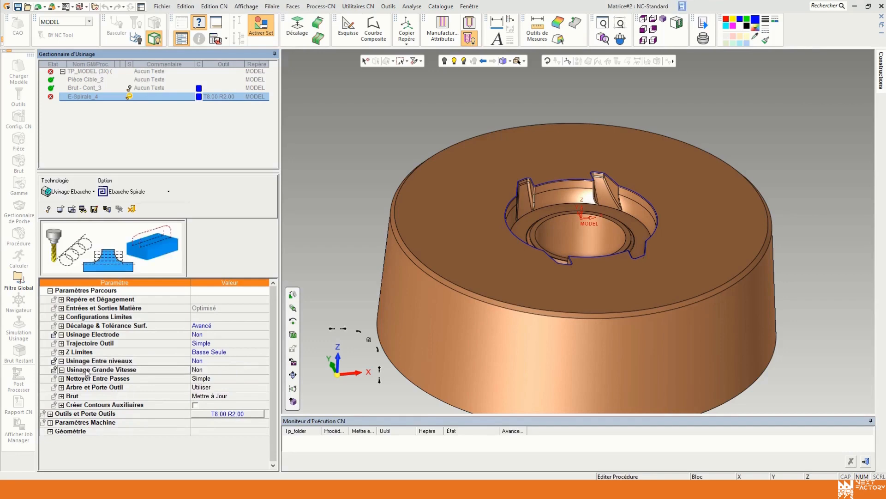
left_click(197, 371)
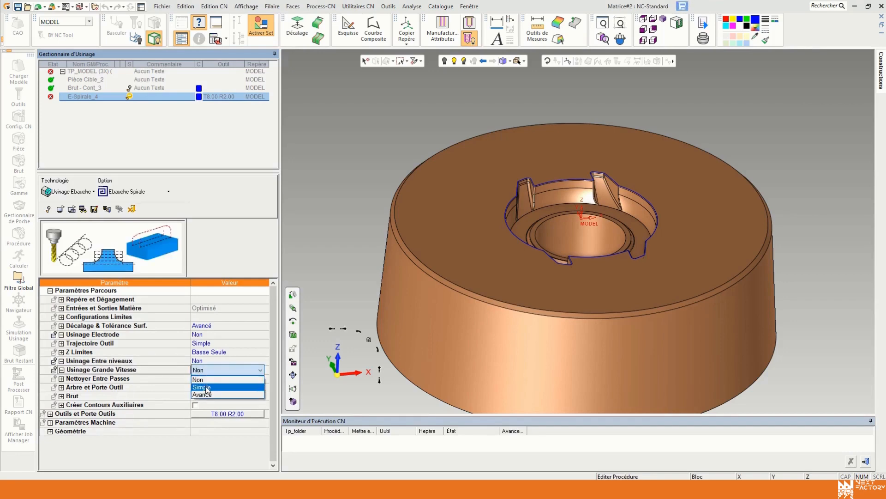
left_click(200, 377)
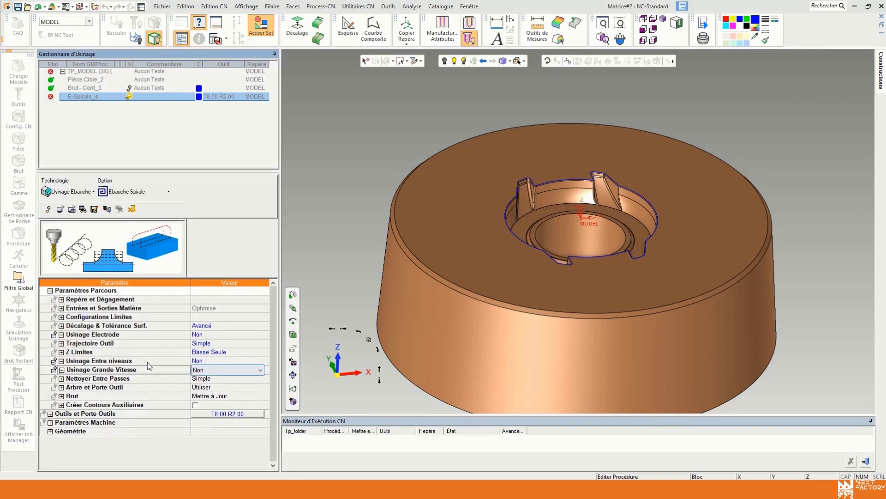
left_click(107, 378)
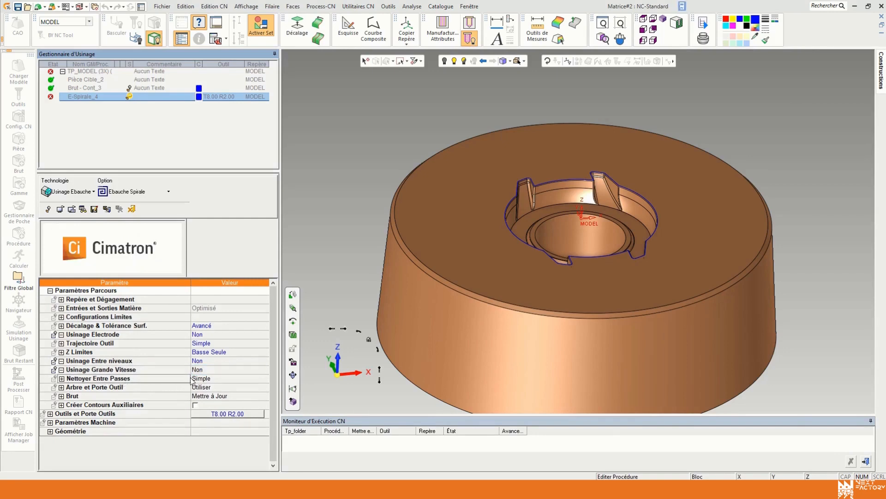
left_click(203, 378)
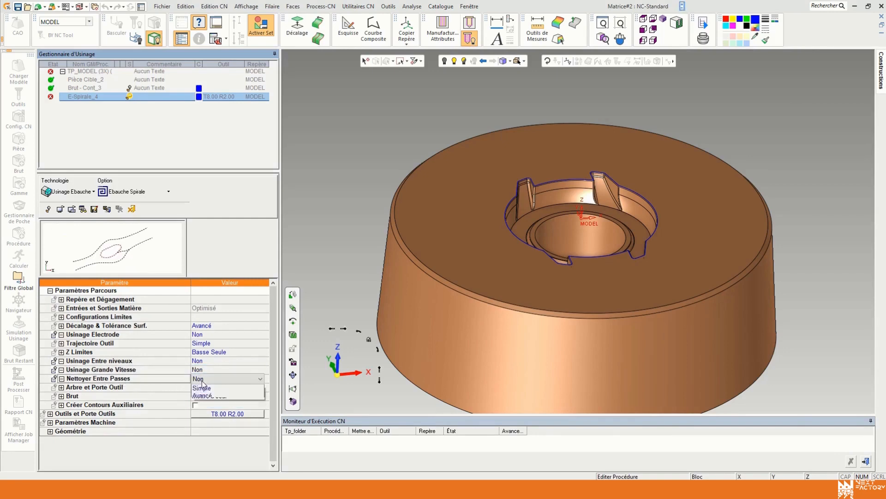
left_click(202, 395)
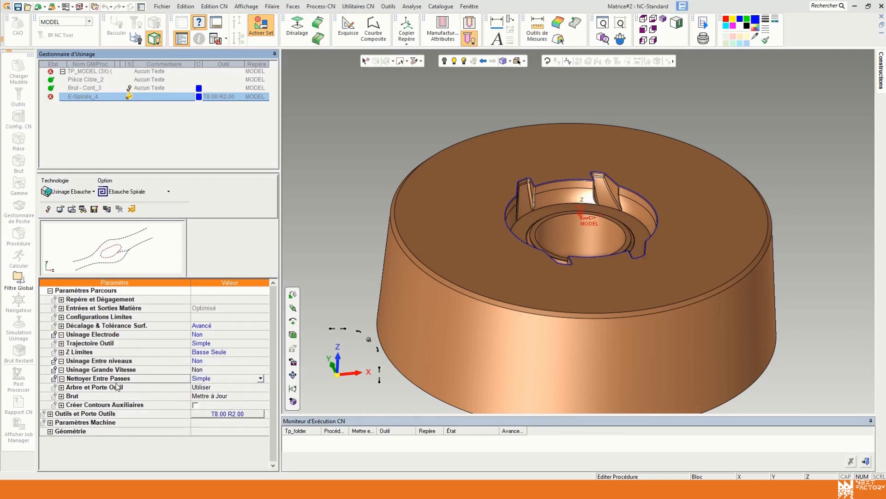
Review the Arbre et Porte Outil choices, keeping Utiliser, and look over the machine parameters (Paramètres Machine).
left_click(67, 389)
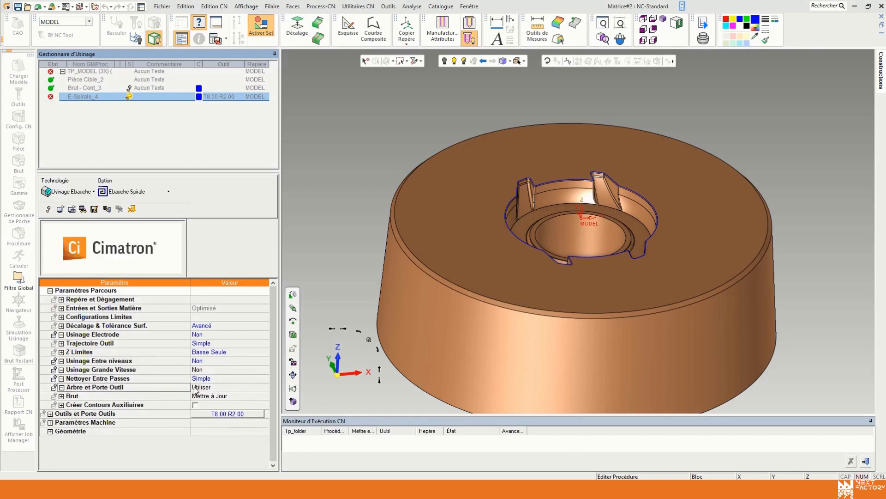
left_click(231, 388)
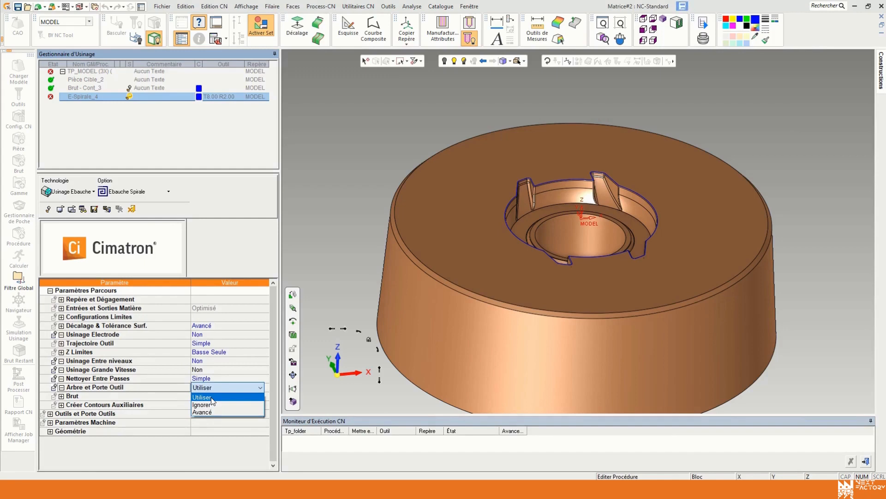
left_click(211, 397)
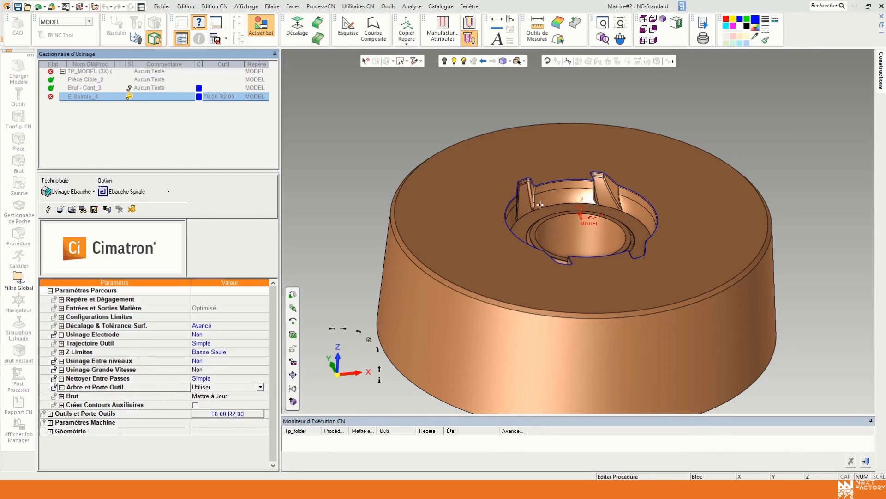
left_click(234, 386)
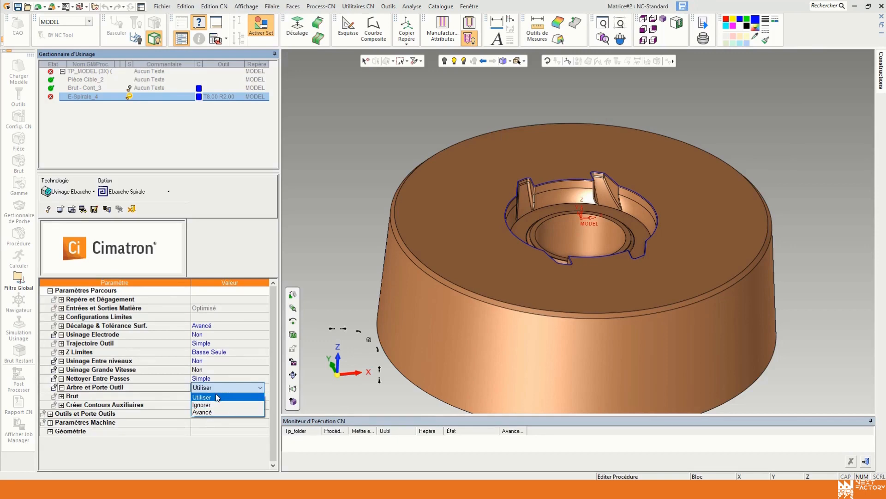
left_click(217, 398)
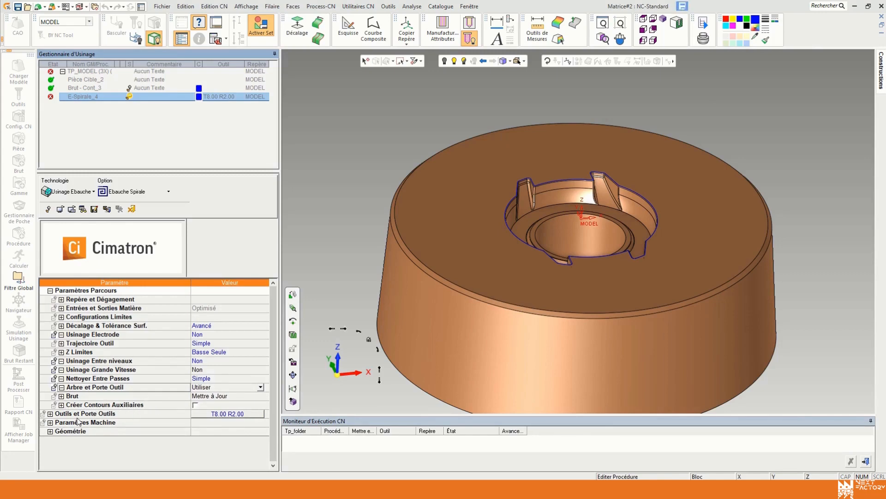
left_click(50, 422)
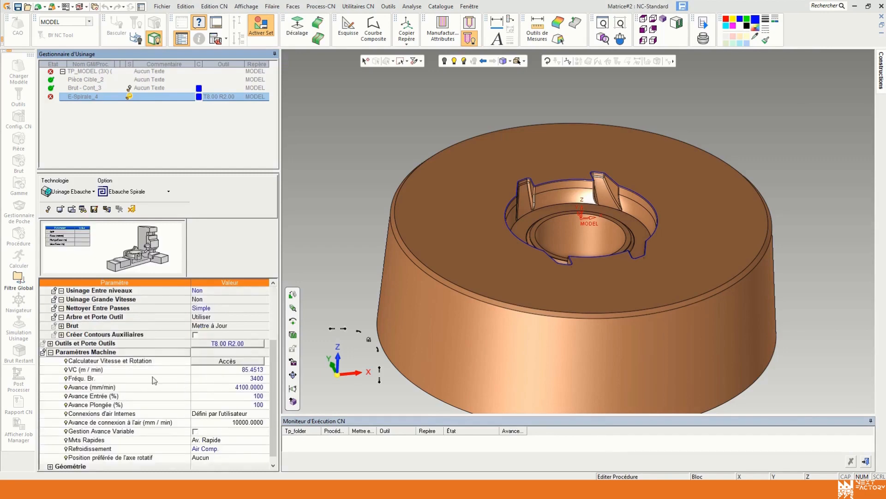
left_click(50, 352)
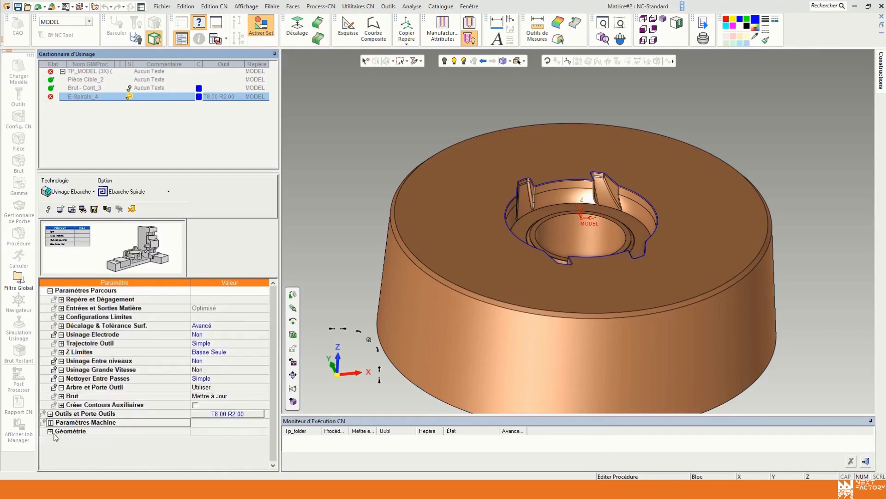
Select all displayed faces of the die as the procedure's part surfaces (Surfaces Pièce).
left_click(51, 432)
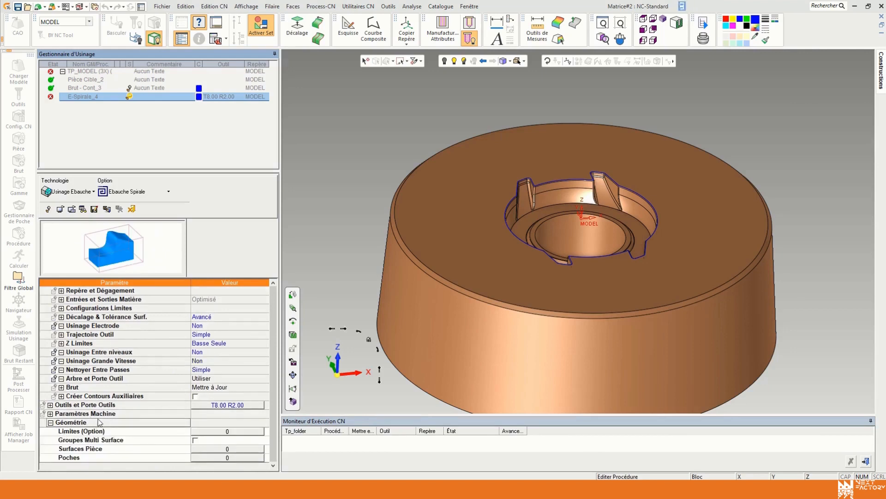
left_click(245, 448)
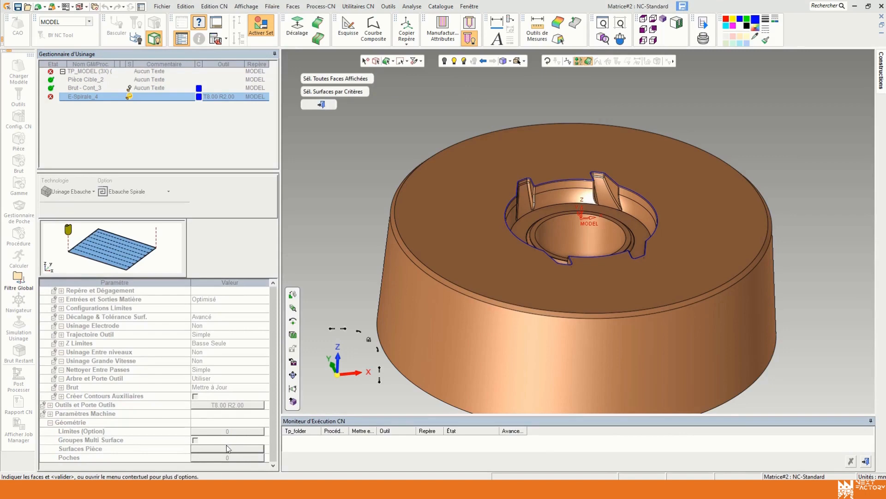
left_click(375, 61)
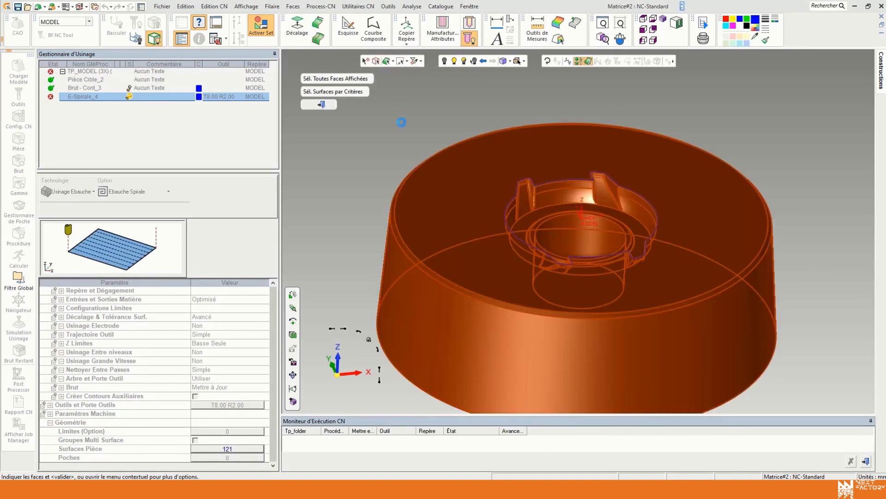
middle_click(400, 122)
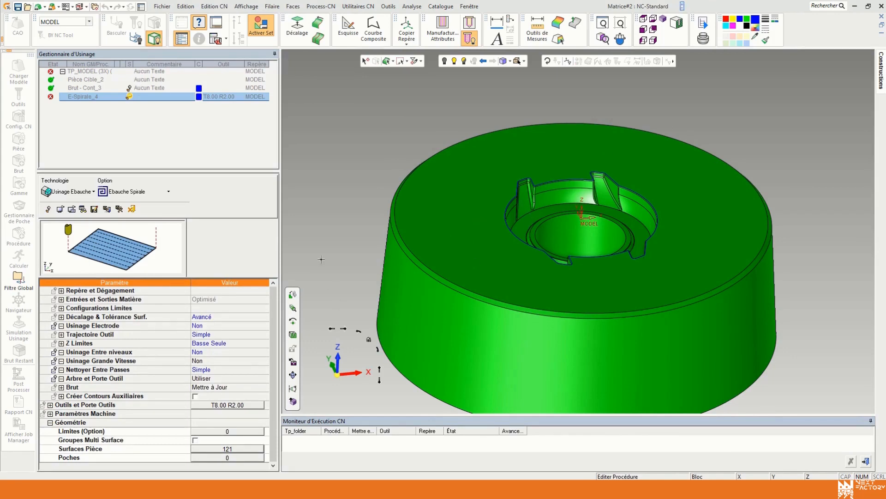
Add the closed composite around the recess's upper edge as the Limites contour, with Position Outil set to Sur.
left_click(245, 431)
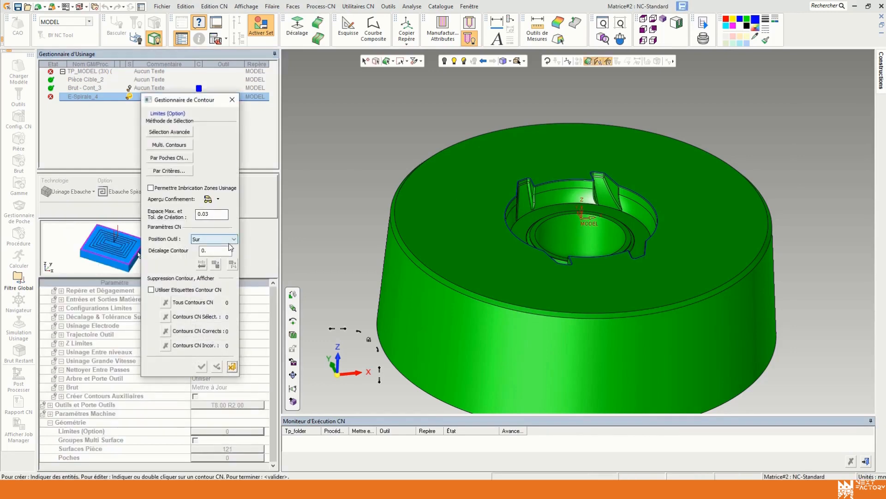
left_click(230, 241)
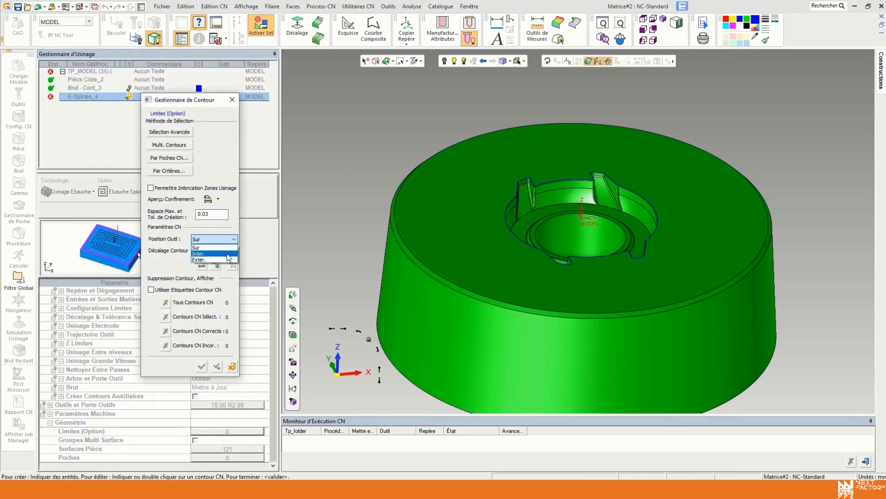
left_click(205, 247)
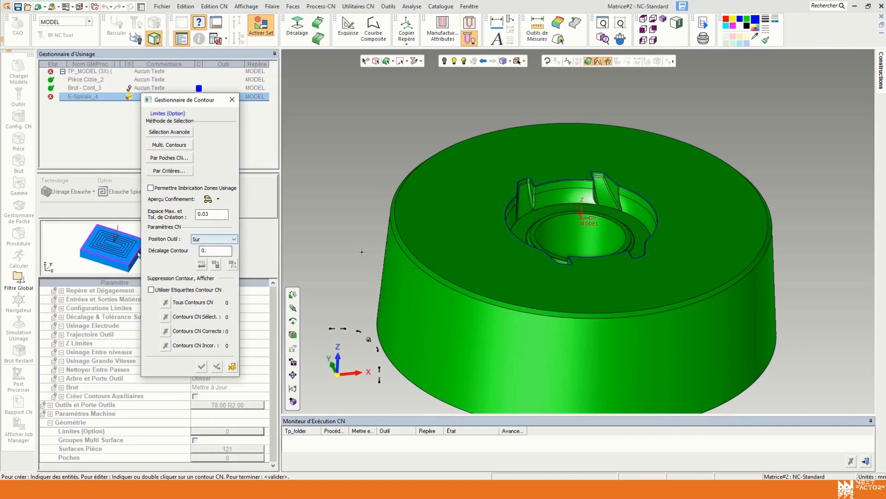
left_click(539, 183)
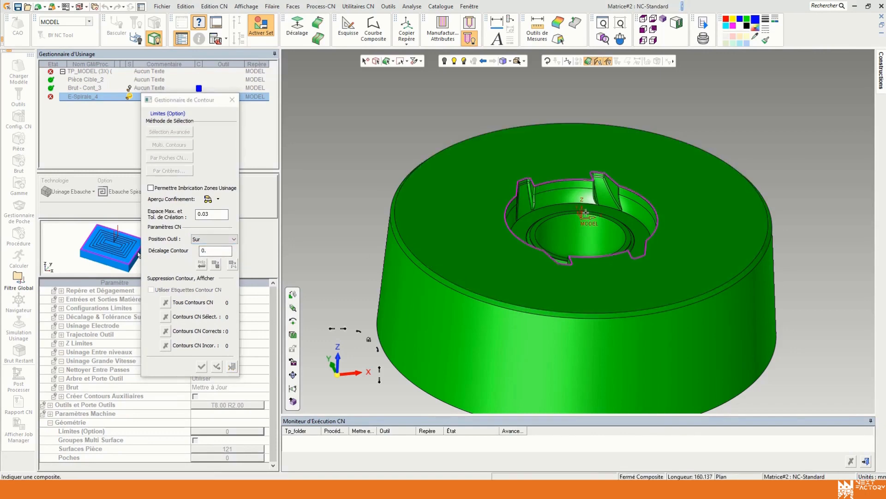
middle_click(452, 202)
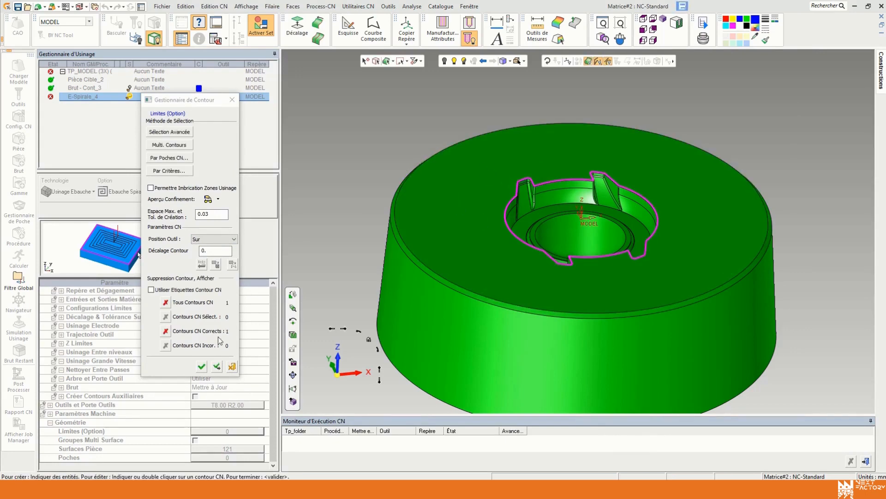
left_click(202, 367)
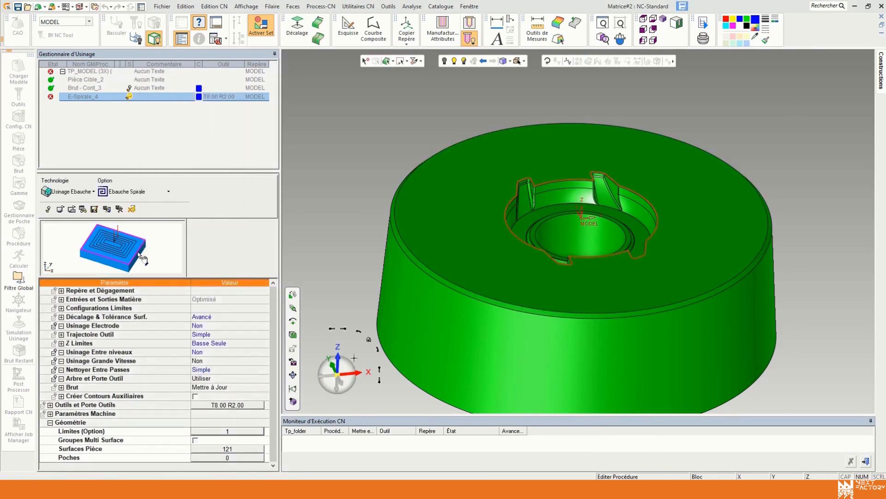
Save and calculate the spiral roughing procedure (Enregistrer et Calculer).
right_click(351, 197)
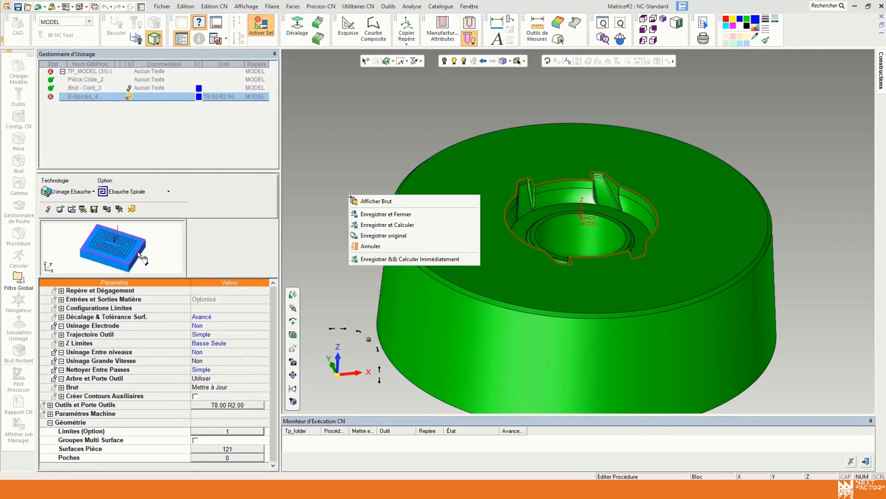
left_click(354, 170)
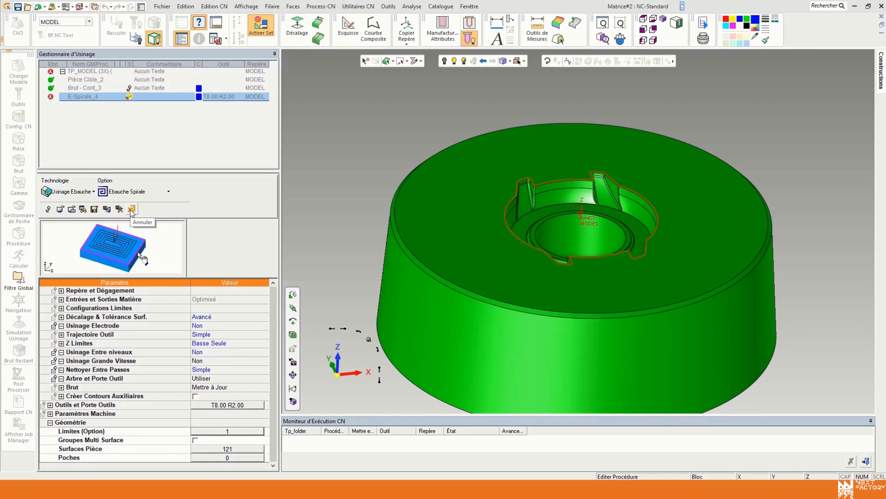
right_click(343, 147)
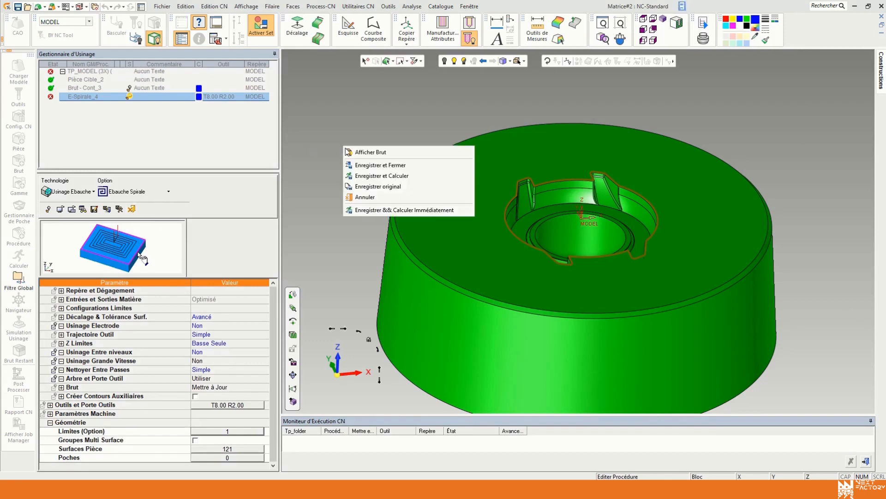
left_click(386, 176)
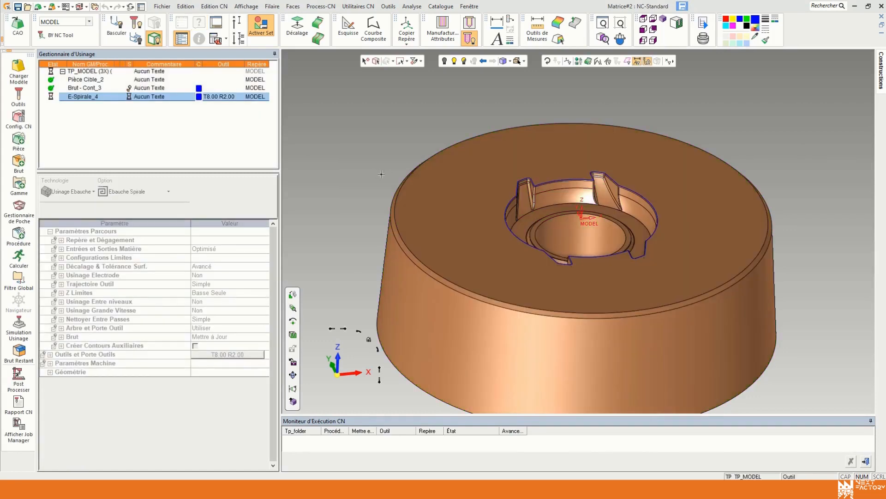
Change the toolpath colour of the E-Spirale_4 procedure to black.
left_click(199, 96)
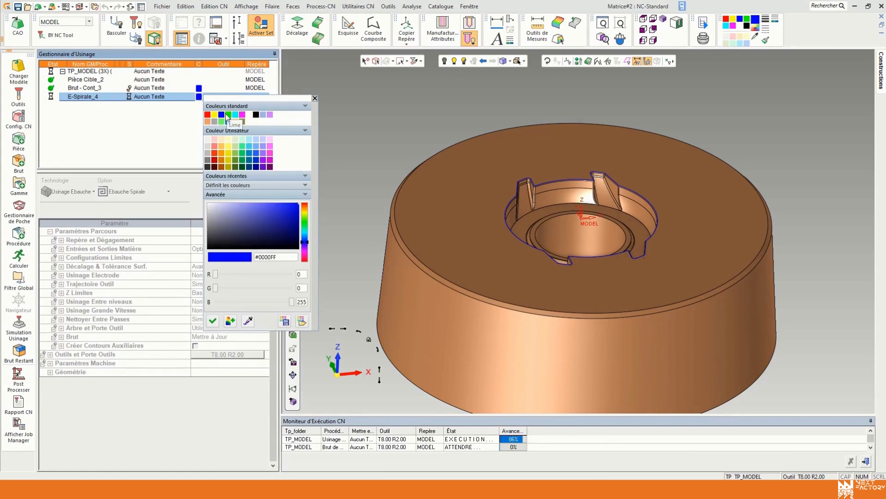
left_click(256, 115)
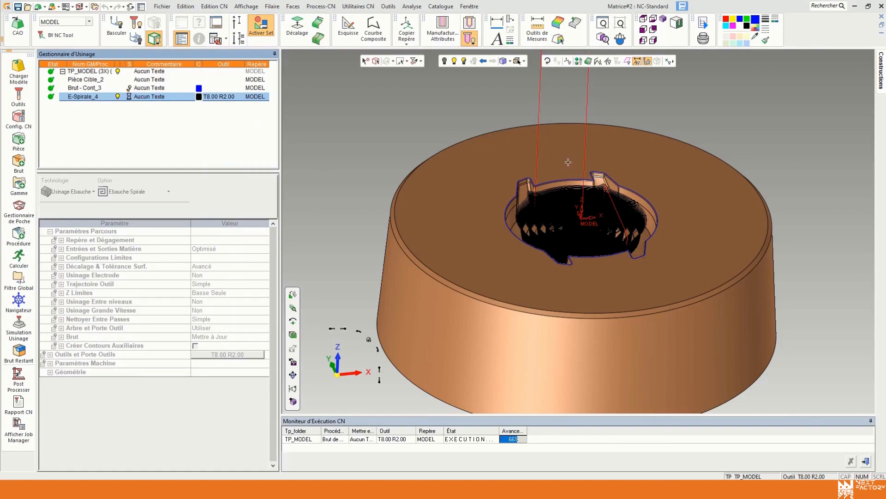
scroll(568, 162, "up", 5)
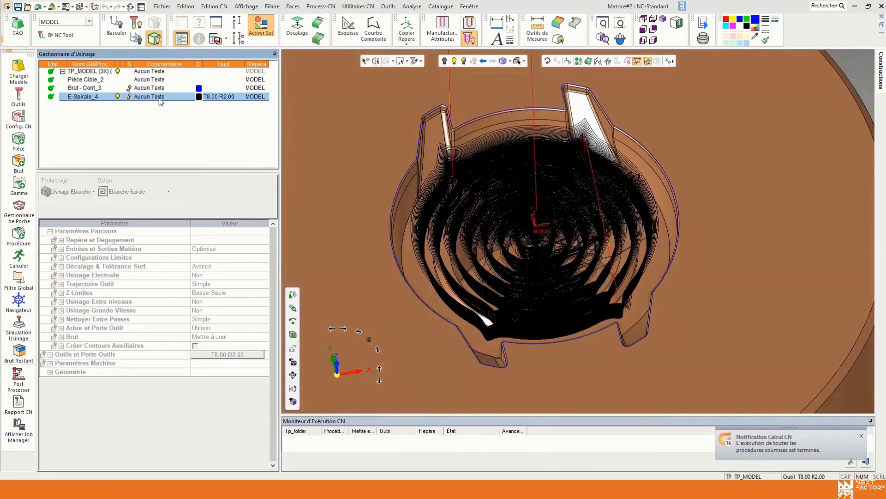
Hide the E-Spirale_4 toolpath and display the stock of Brut - Cont_3 on the die.
left_click(119, 97)
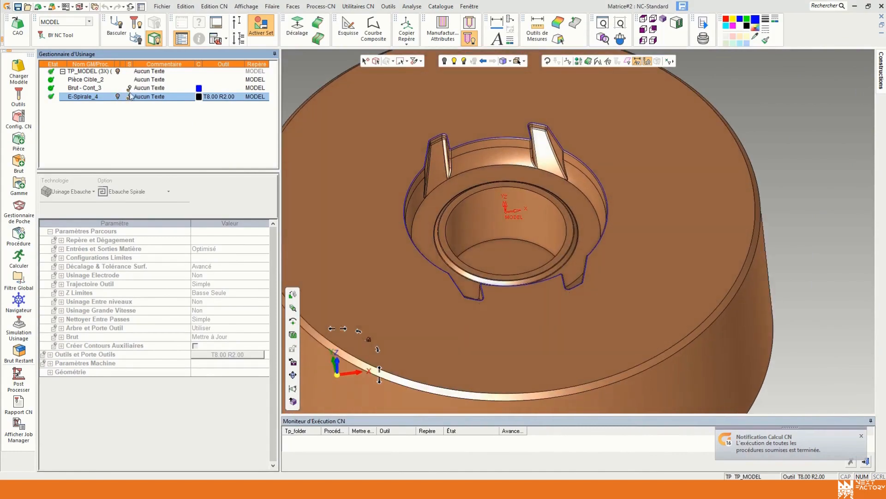
left_click(129, 89)
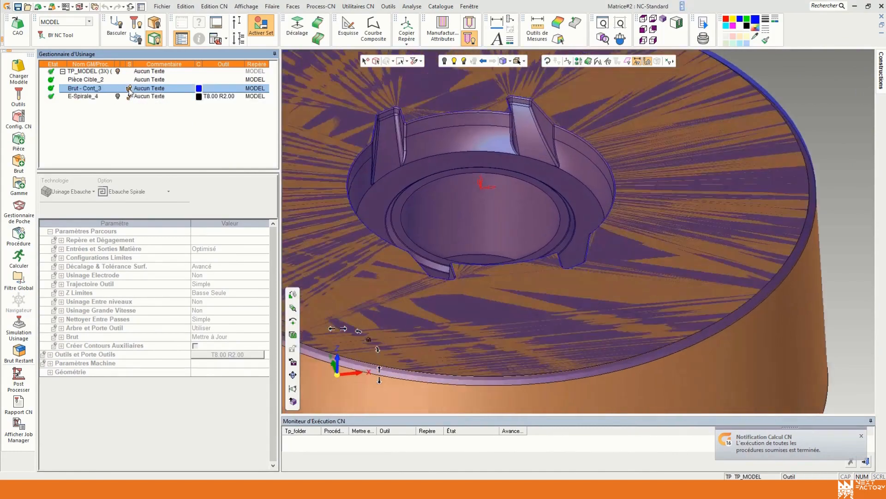
Check the remaining stock of E-Spirale_4 against its toolpath, then leave only the toolpath displayed on the die.
left_click(131, 98)
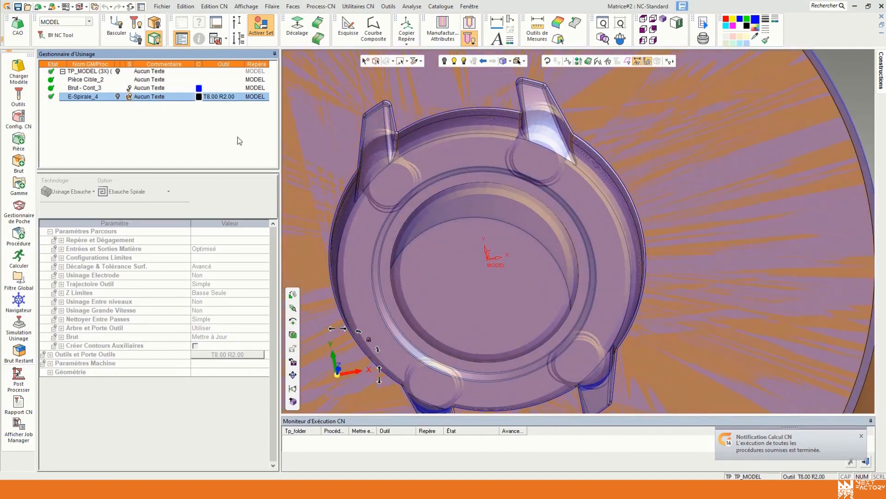
left_click(118, 97)
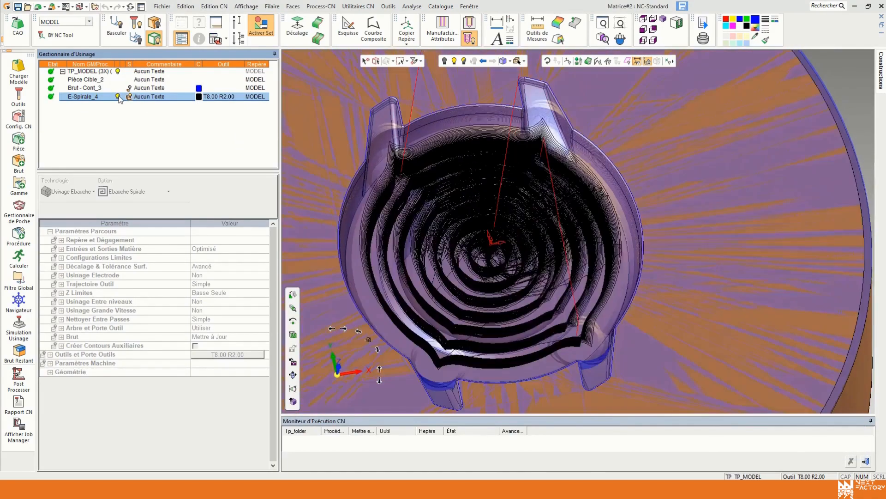
left_click(118, 97)
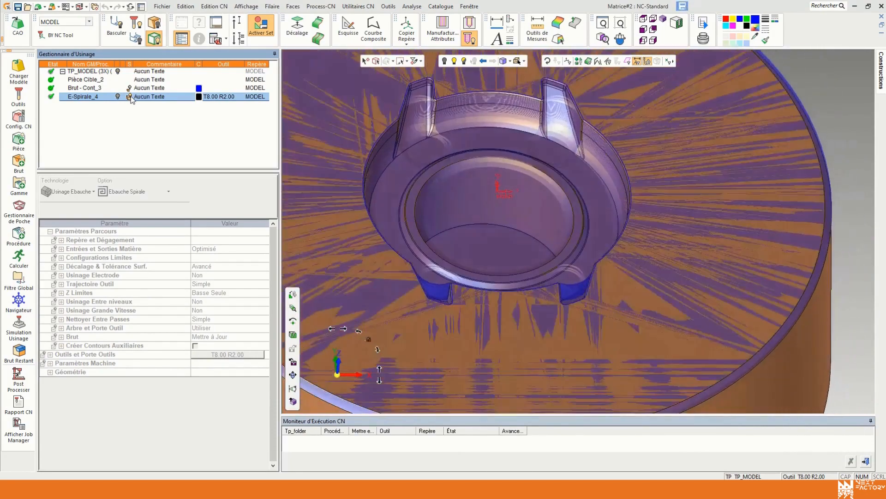
left_click(118, 97)
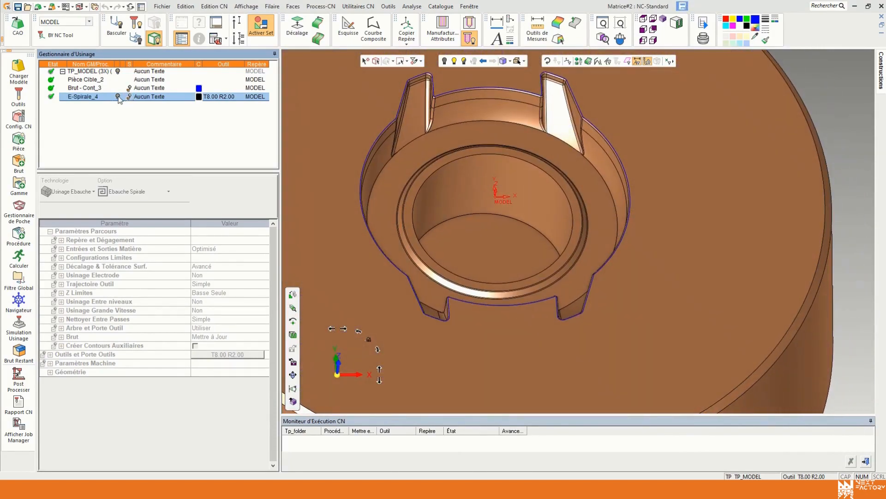
Open the Navigator for E-Spirale_4 and place the tool on the toolpath near the recess's edge to inspect it.
left_click(19, 300)
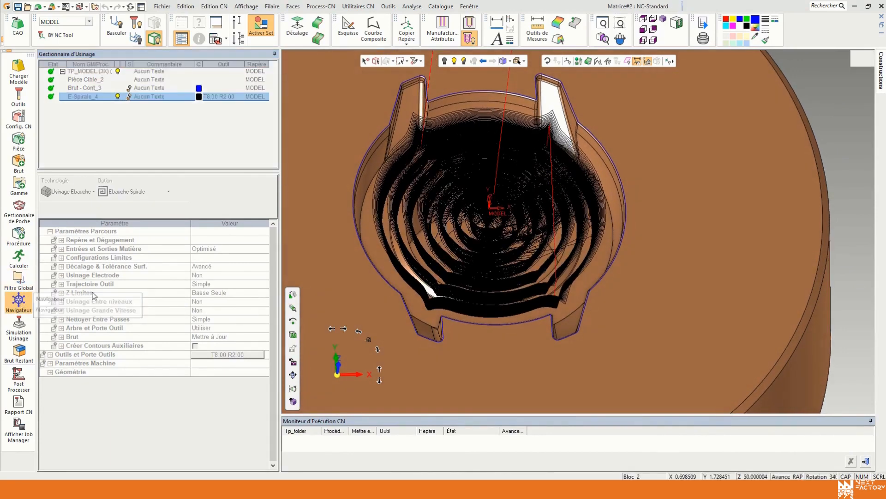
left_click(374, 259)
scroll(457, 203, "up", 6)
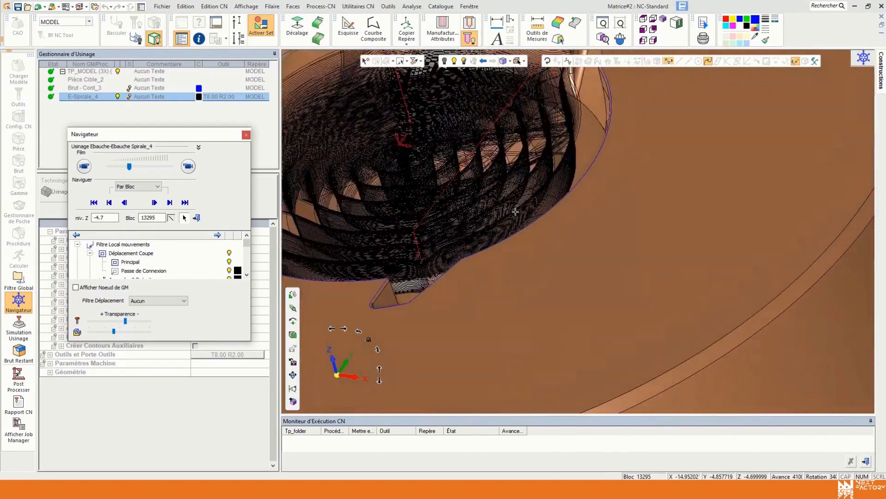
left_click(460, 211)
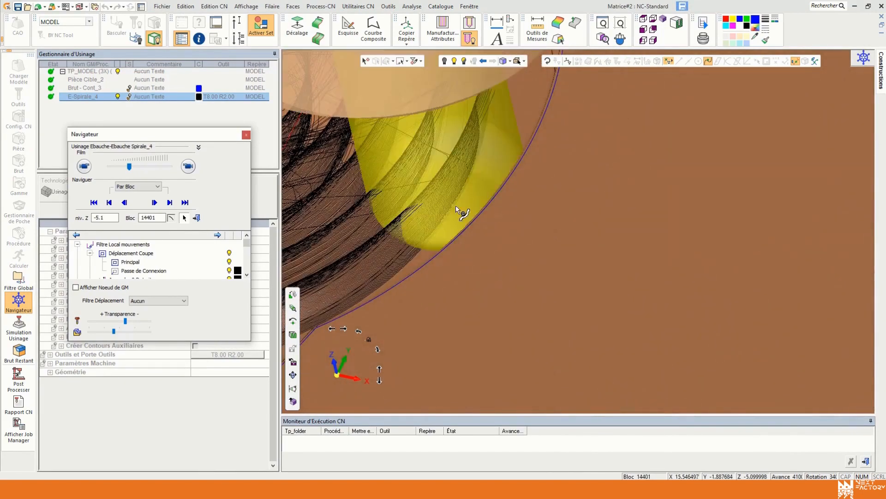
middle_click_drag(460, 212, 617, 192)
scroll(617, 192, "down", 4)
scroll(522, 193, "down", 5)
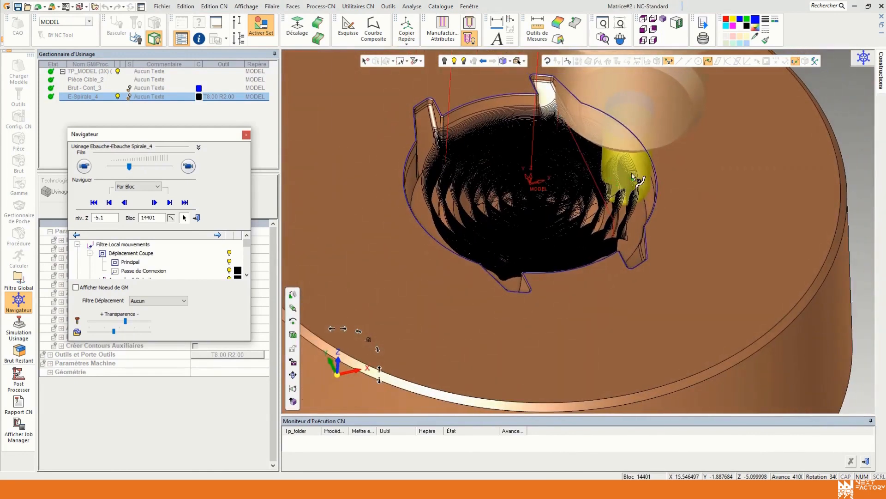
Create a dynamic section, pick its reference on the die's top outer edge, and cut the die horizontally through the recess.
left_click(677, 23)
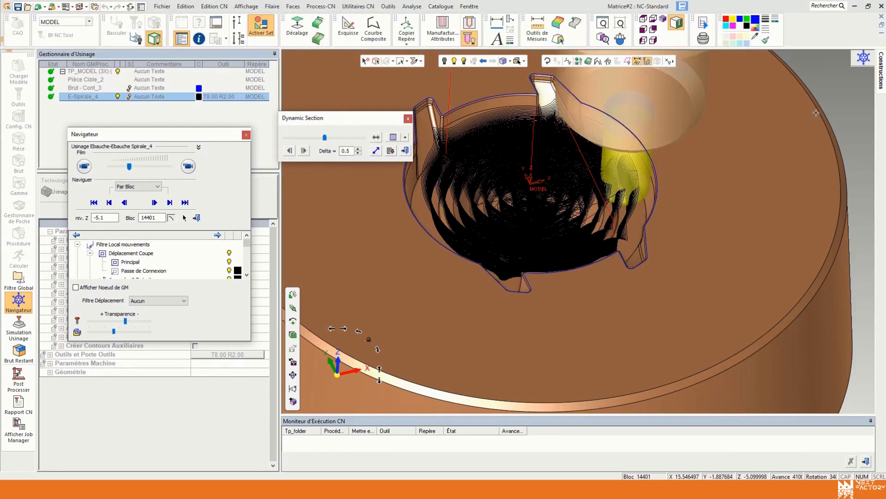
scroll(816, 113, "down", 4)
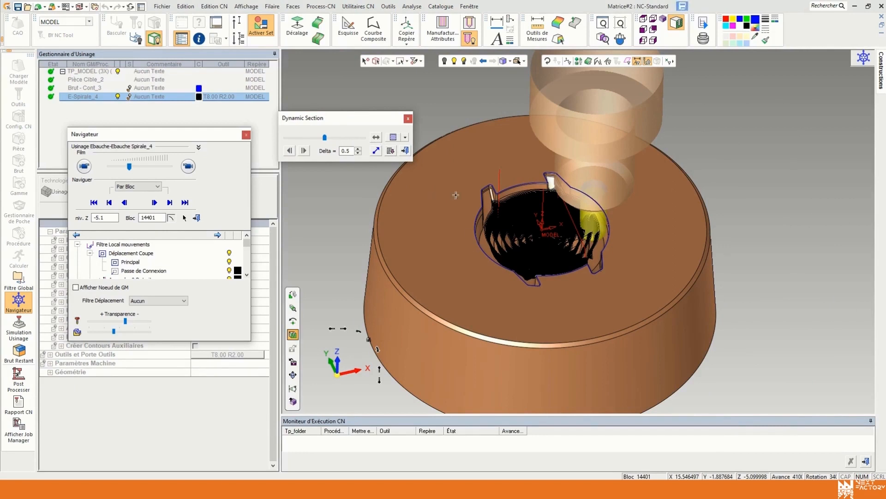
middle_click_drag(455, 195, 552, 229)
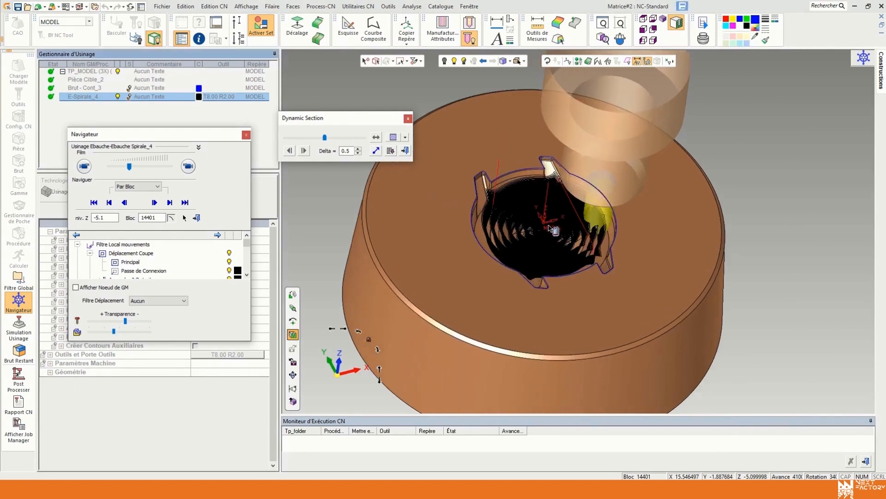
middle_click_drag(690, 181, 681, 166)
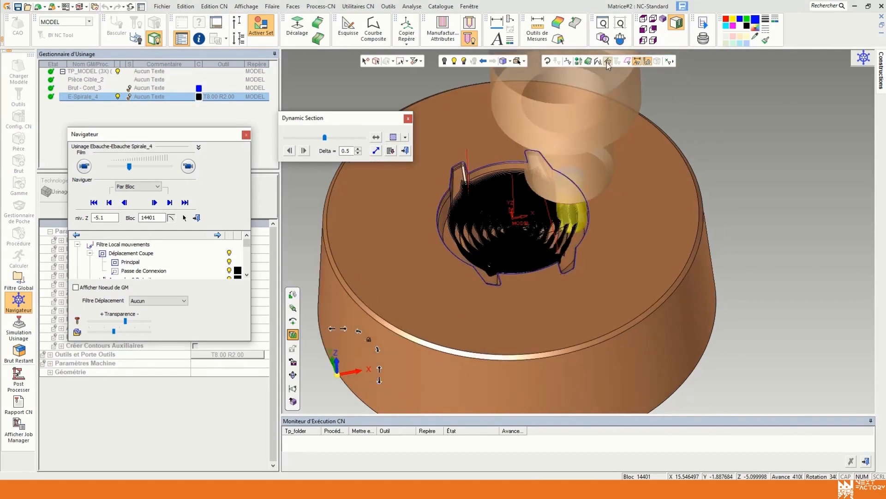
left_click(669, 62)
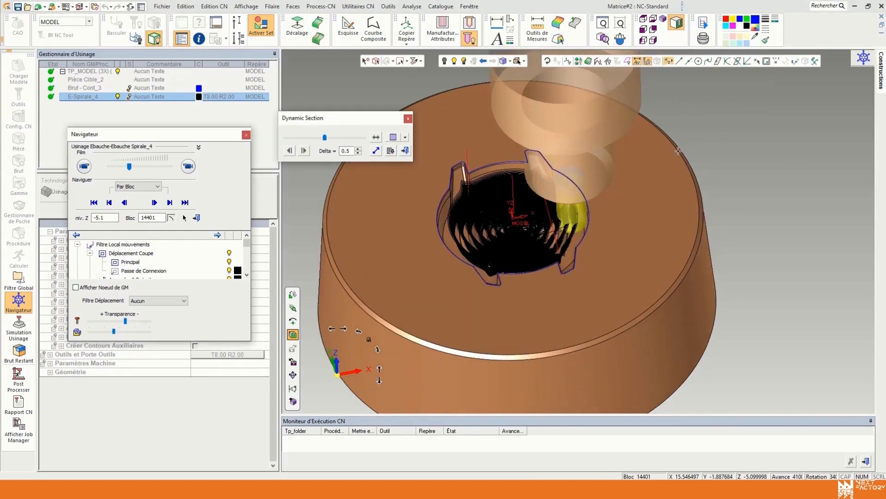
left_click(679, 61)
left_click(682, 159)
middle_click_drag(683, 159, 665, 163)
mouse_move(366, 203)
middle_mouse_down()
mouse_move(376, 194)
mouse_move(360, 162)
middle_mouse_up()
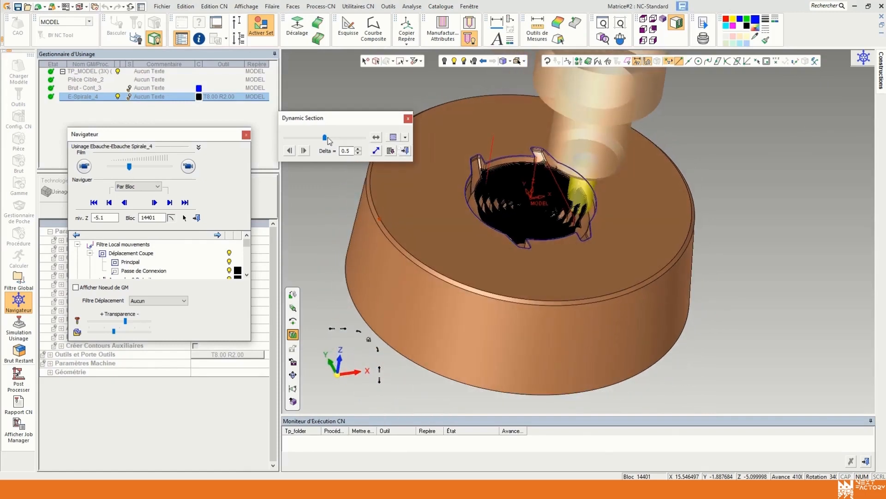
left_click(315, 137)
left_click(315, 137)
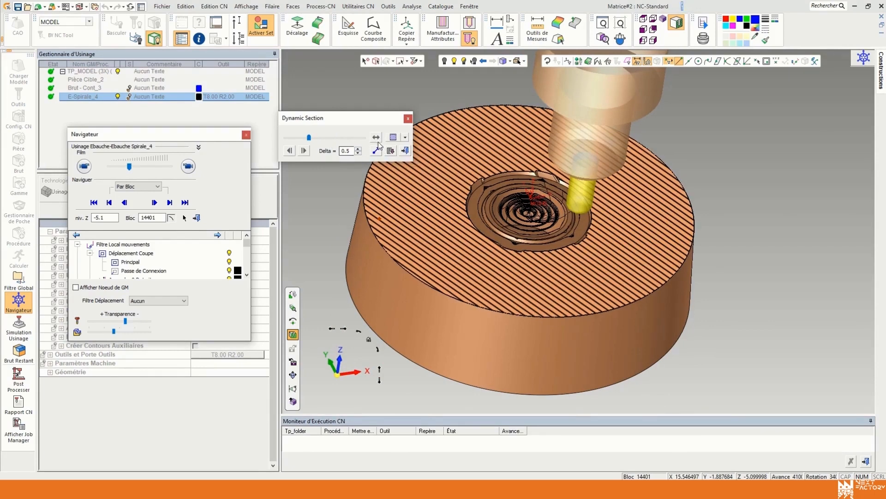
Move the horizontal section plane above the die and back down into the recess to inspect the cut.
scroll(552, 197, "down", 2)
scroll(552, 196, "down", 2)
middle_click_drag(552, 196, 548, 225)
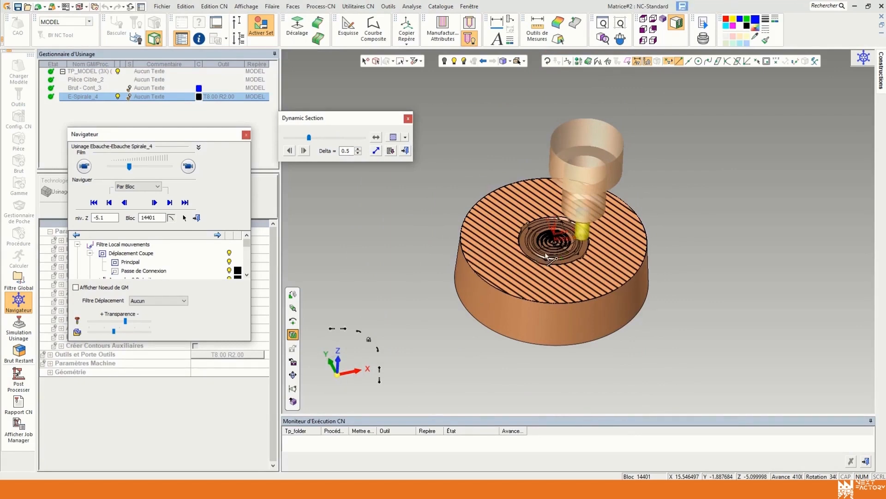
scroll(545, 204, "up", 2)
left_click(332, 139)
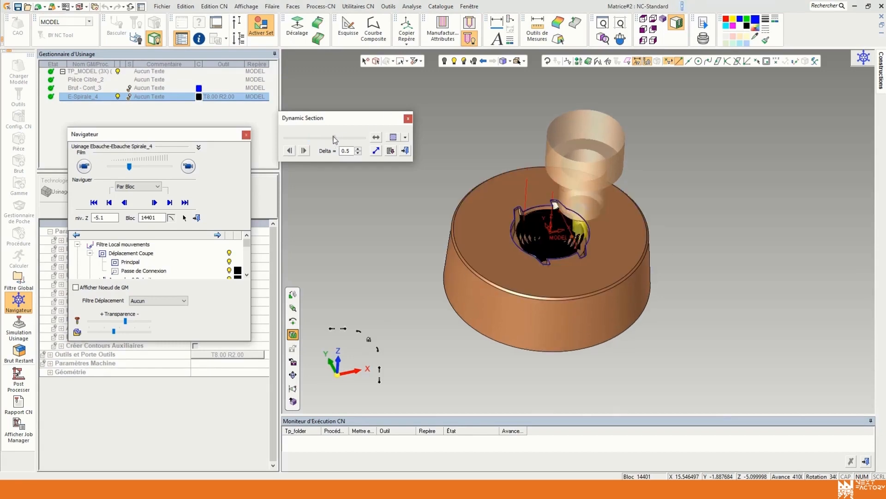
left_click_drag(334, 136, 312, 140)
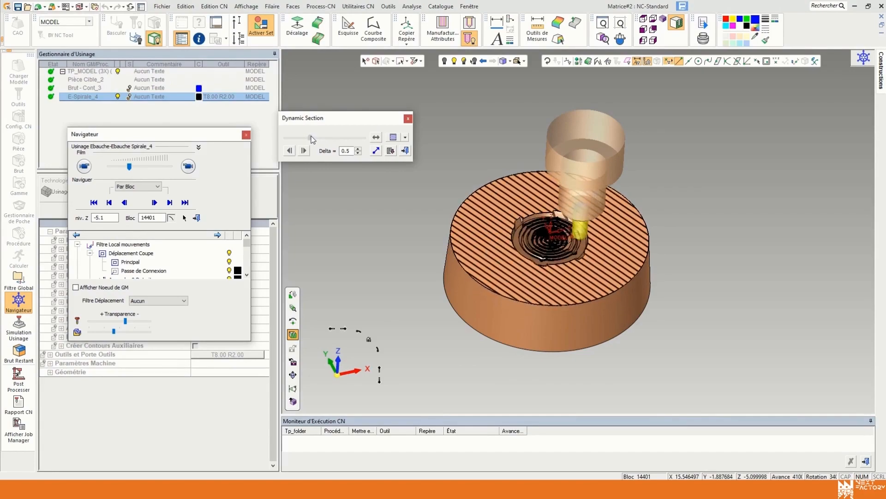
Reverse the visible side of the dynamic section and switch it back, then close the section.
scroll(628, 211, "up", 5)
scroll(629, 211, "up", 5)
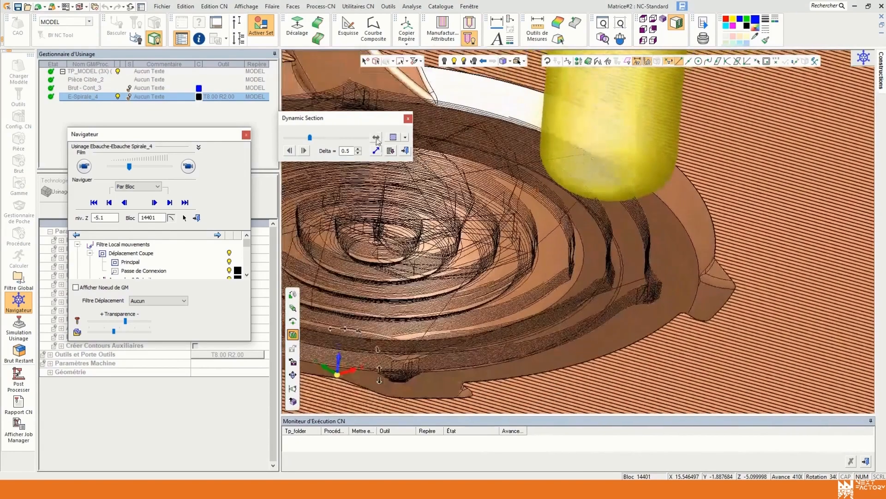
left_click(377, 138)
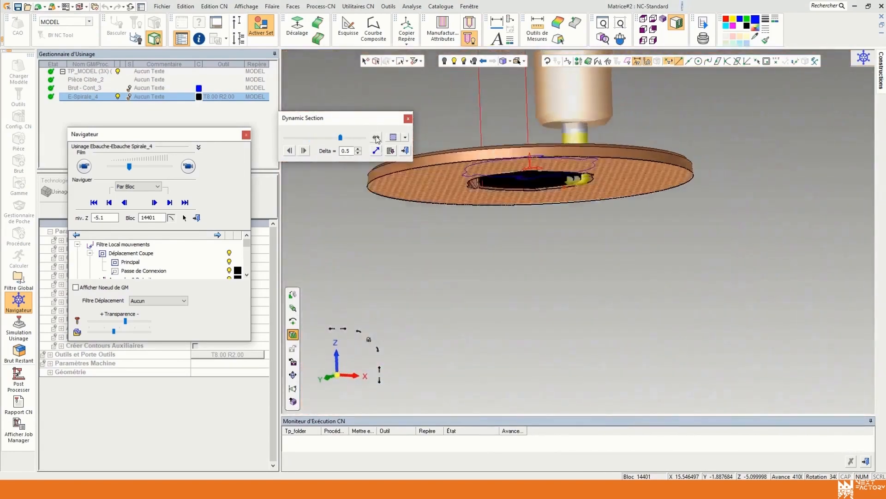
left_click(378, 139)
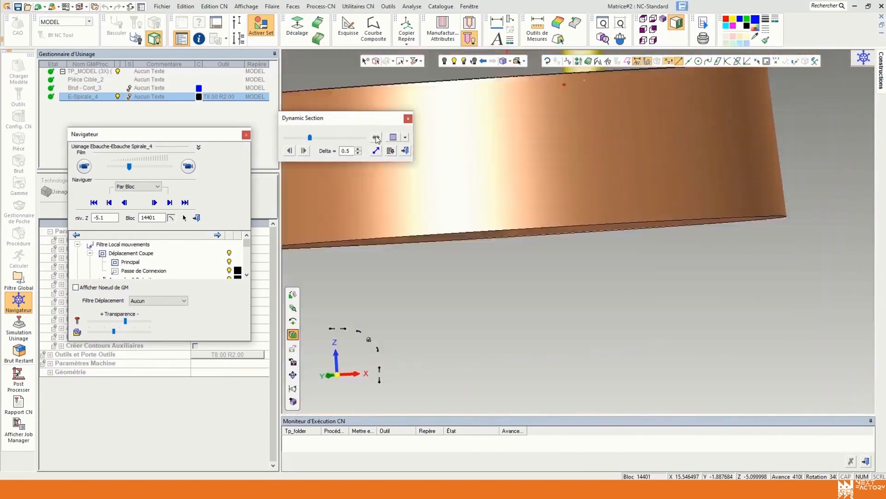
left_click(406, 137)
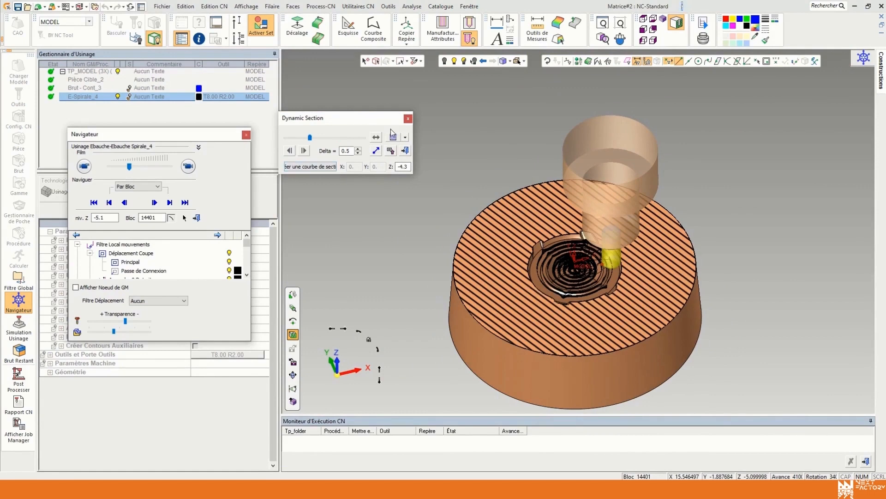
left_click(408, 119)
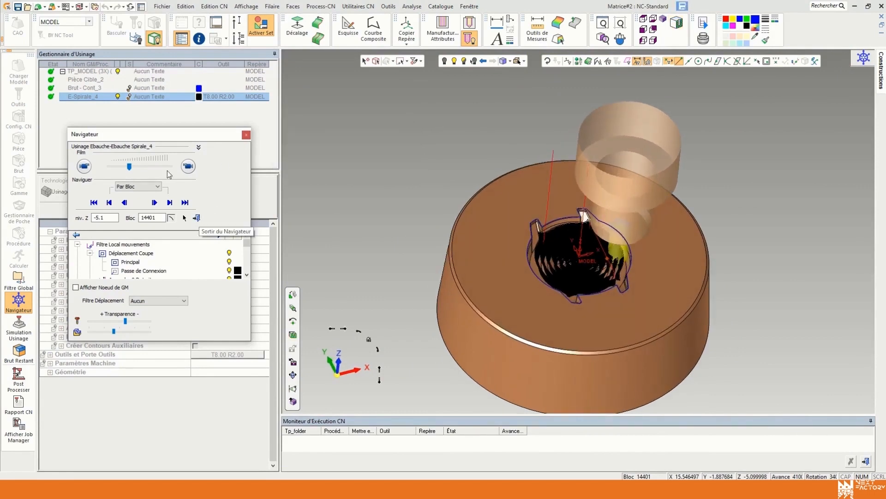
Play the E-Spirale_4 tool animation forward, pause it, and step ahead along the toolpath block by block.
left_click(189, 166)
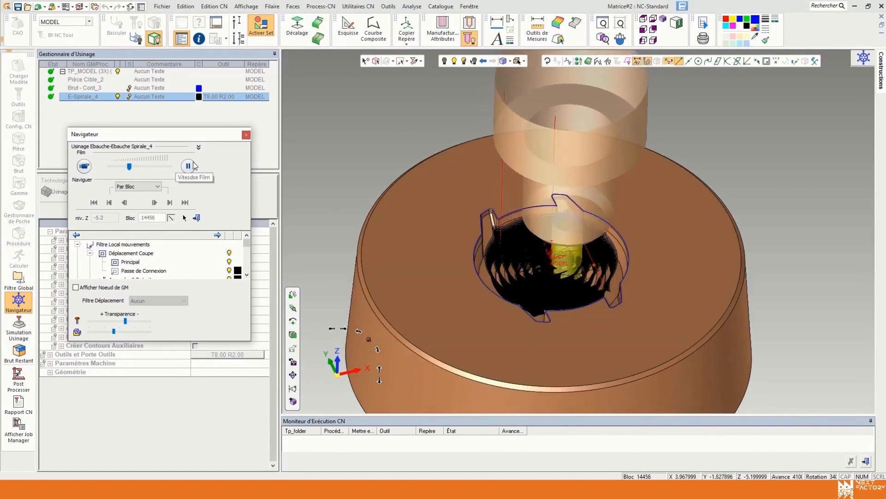
left_click(193, 166)
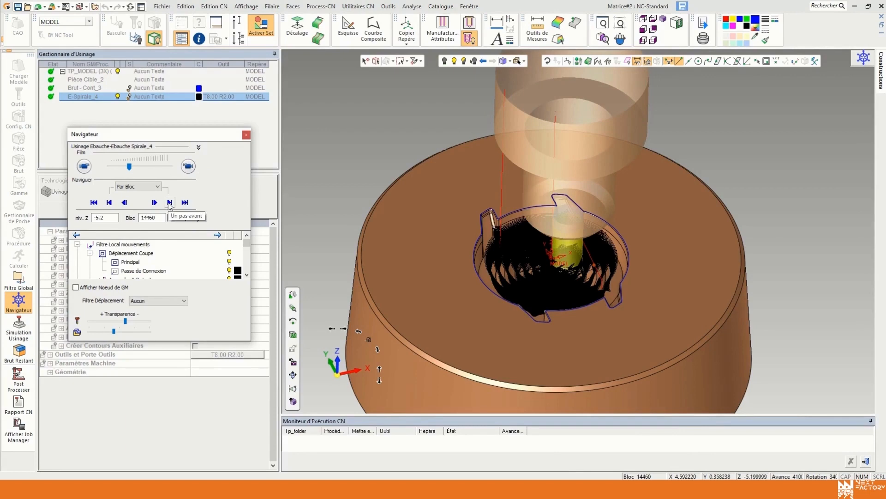
left_click(170, 203)
left_click(172, 202)
left_click(172, 202)
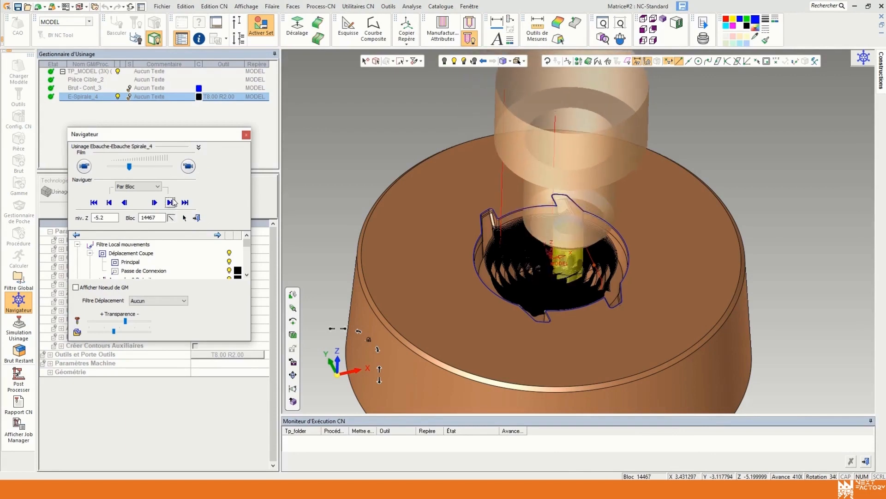
left_click(172, 202)
left_click(172, 203)
left_click(172, 202)
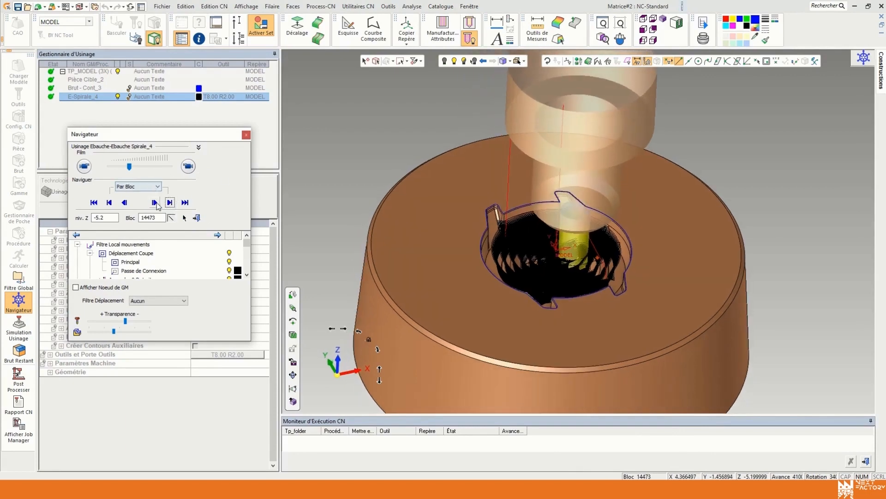
left_click(171, 203)
left_click(170, 203)
left_click(170, 203)
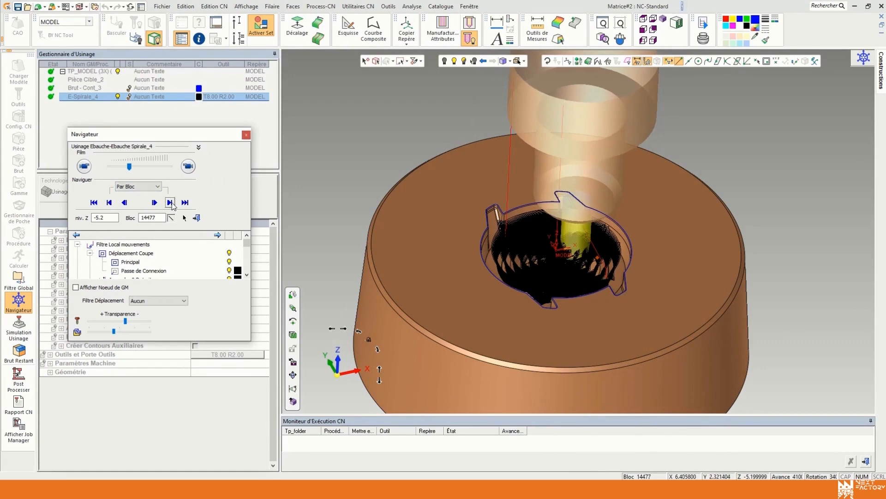
left_click(170, 203)
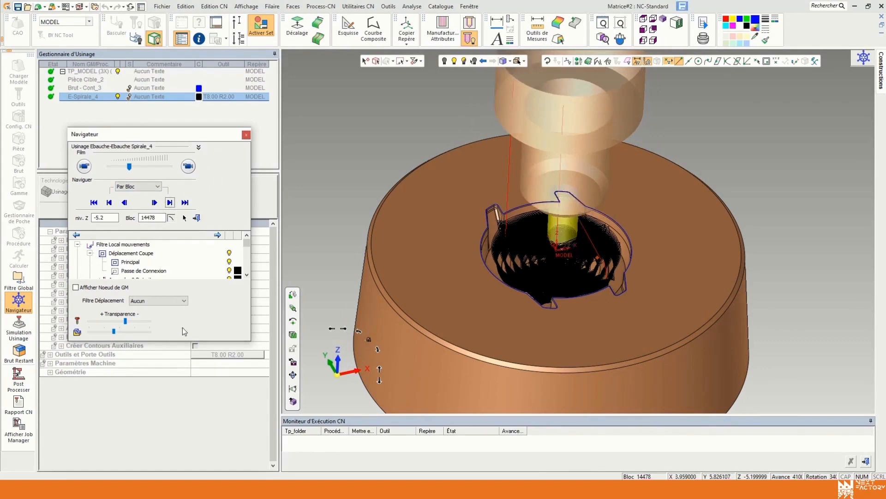
Enlarge the Navigator, adjust the tool and part transparency, and exit it.
left_click_drag(170, 341, 171, 374)
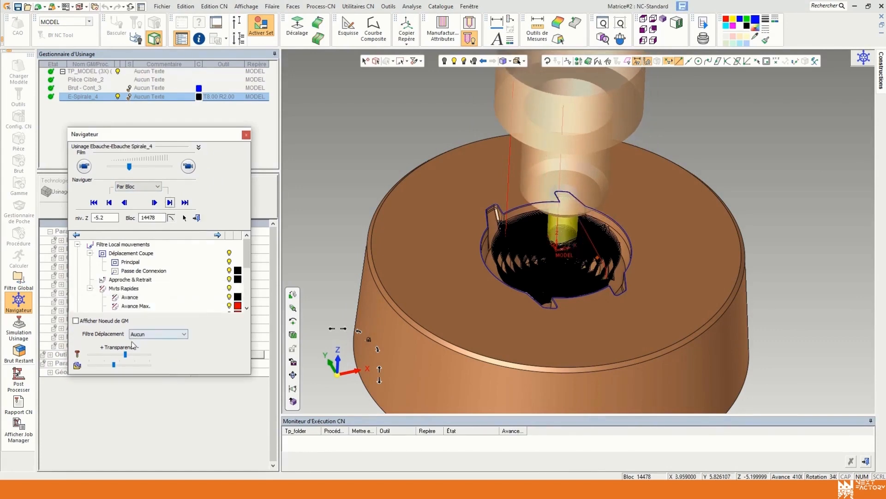
left_click_drag(126, 353, 106, 364)
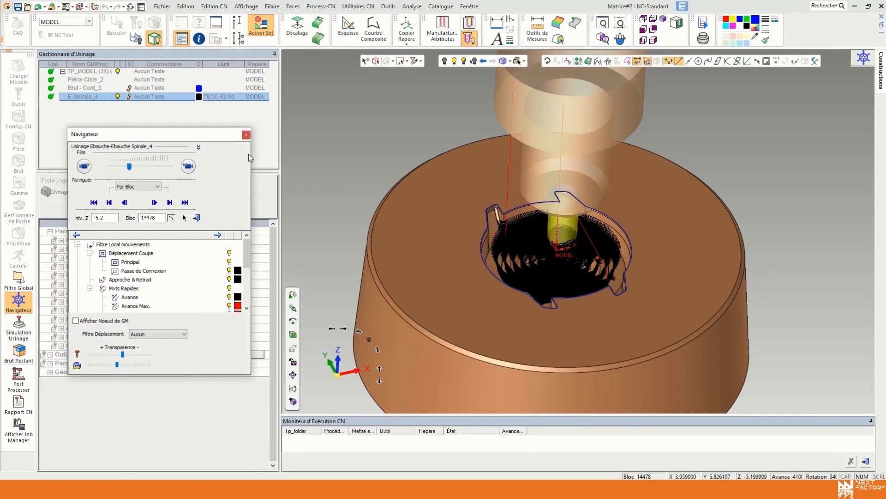
left_click(196, 221)
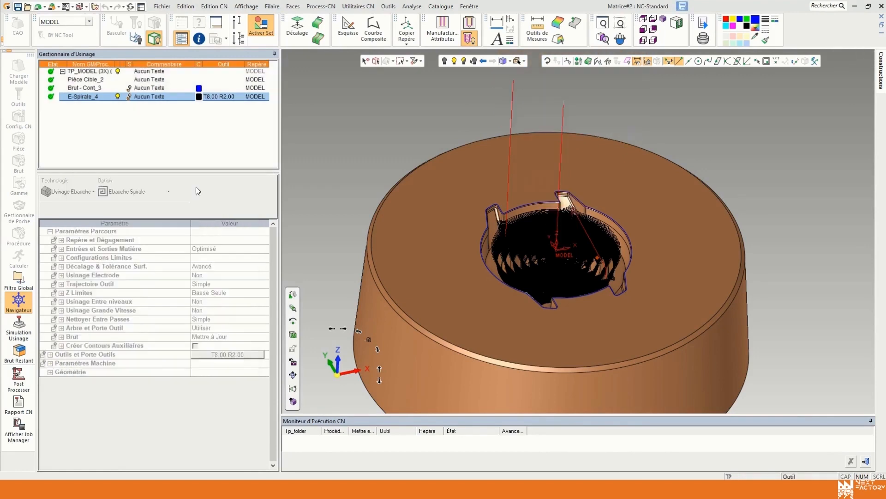
Hide the E-Spirale_4 toolpath and display its remaining stock to examine the recess wall.
left_click(119, 98)
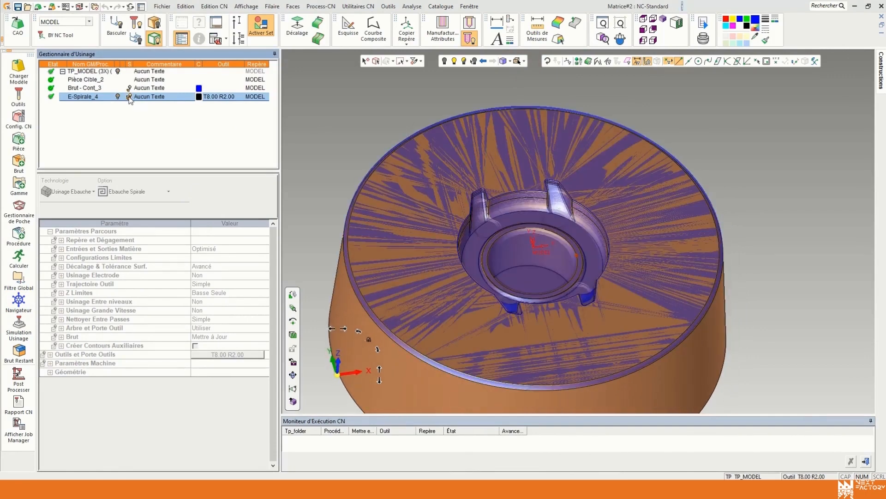
left_click(130, 97)
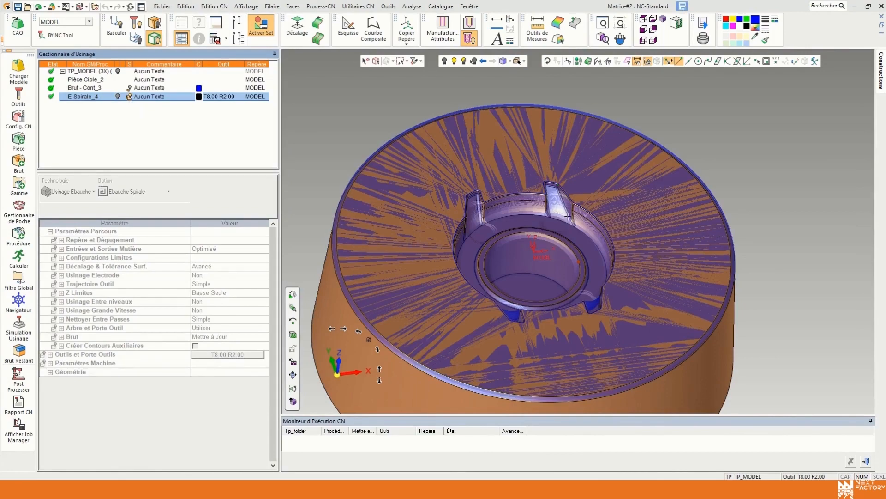
scroll(568, 215, "up", 5)
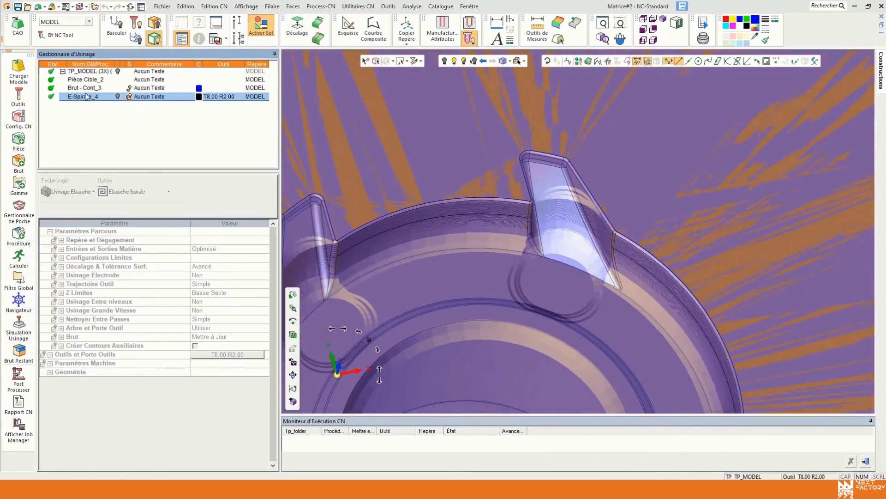
Duplicate the E-Spirale_4 procedure directly below the original and hide the remaining stock of E-Spirale_4.
right_click(85, 96)
right_click(84, 98)
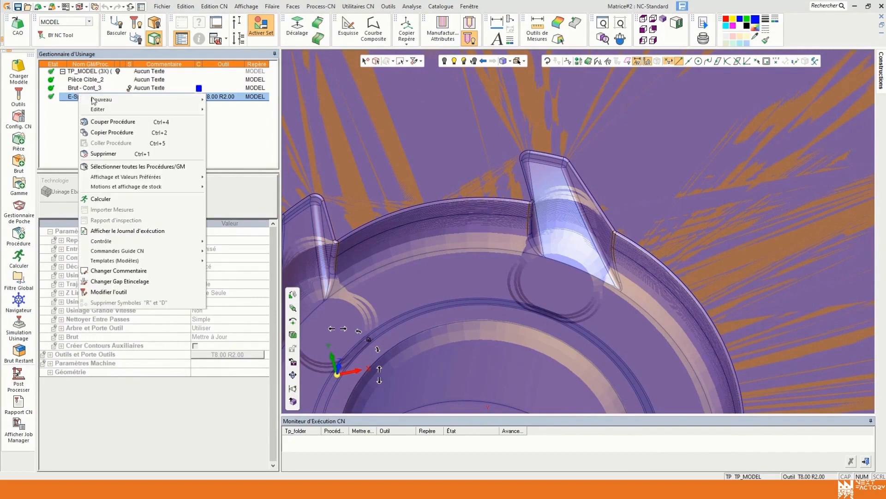
left_click(111, 131)
right_click(110, 133)
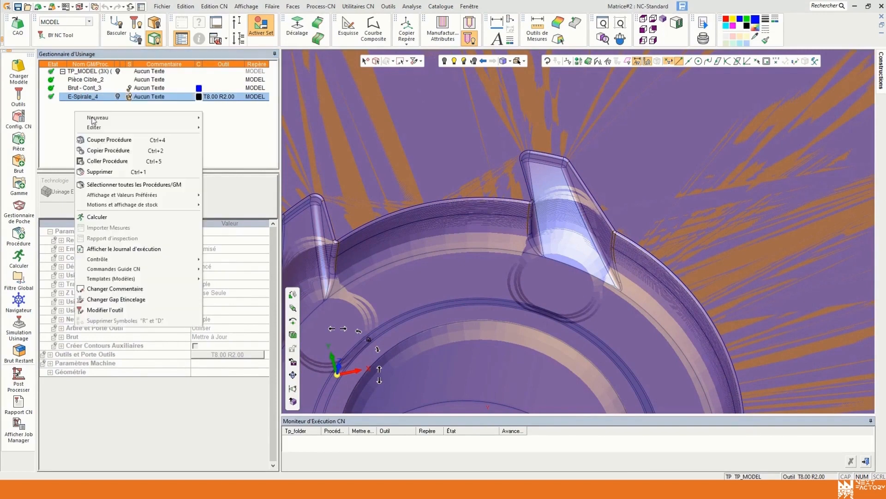
left_click(113, 162)
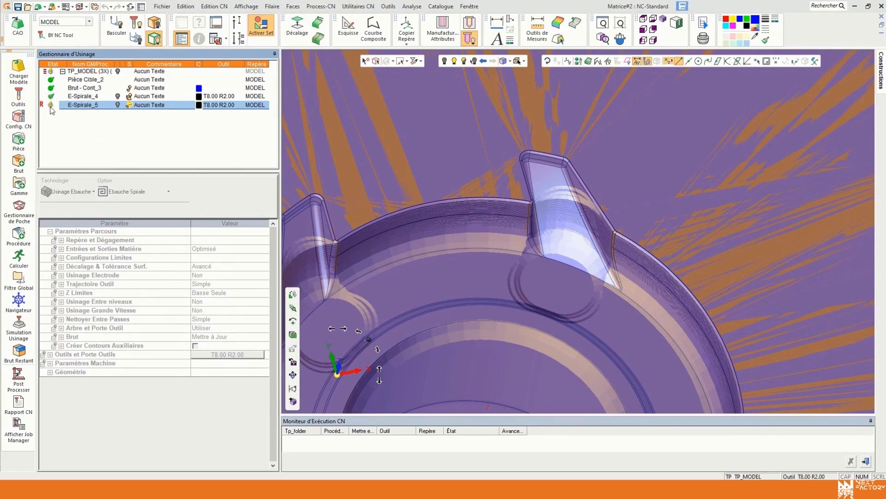
left_click(130, 97)
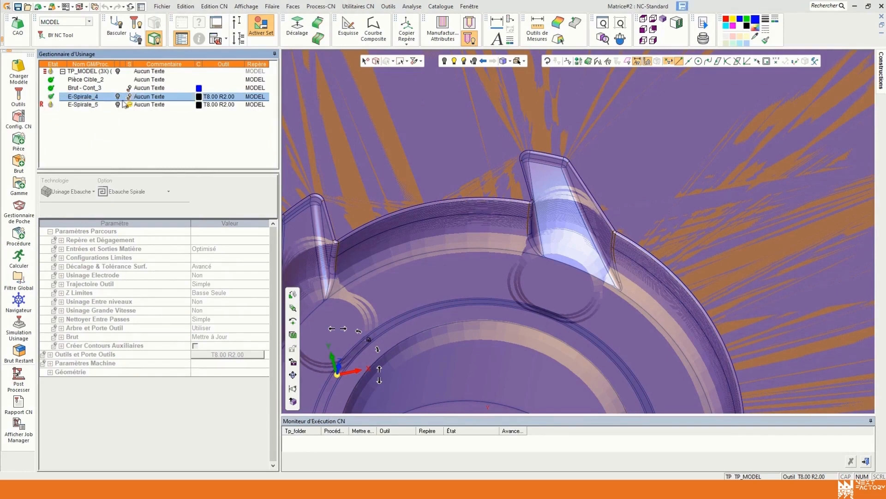
Edit the duplicated spiral roughing procedure to use the T4.00 R0.50 tool and expand its machine parameters.
left_click(80, 107)
double_click(80, 105)
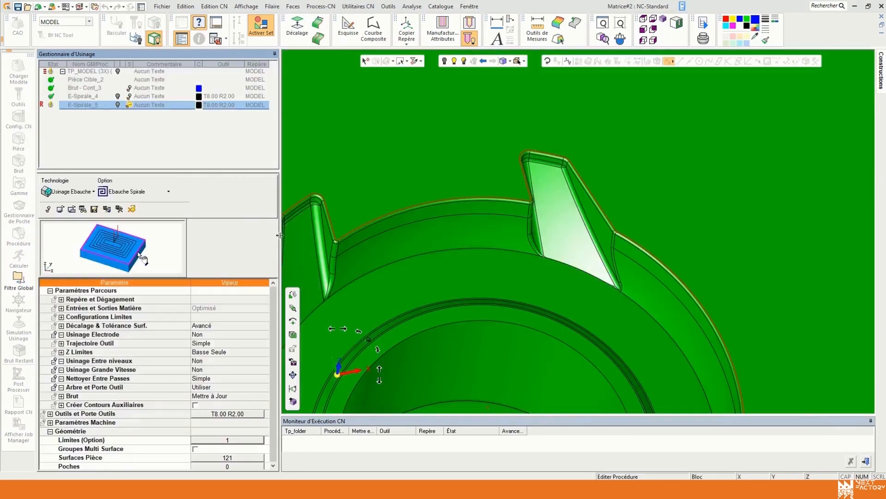
left_click(236, 413)
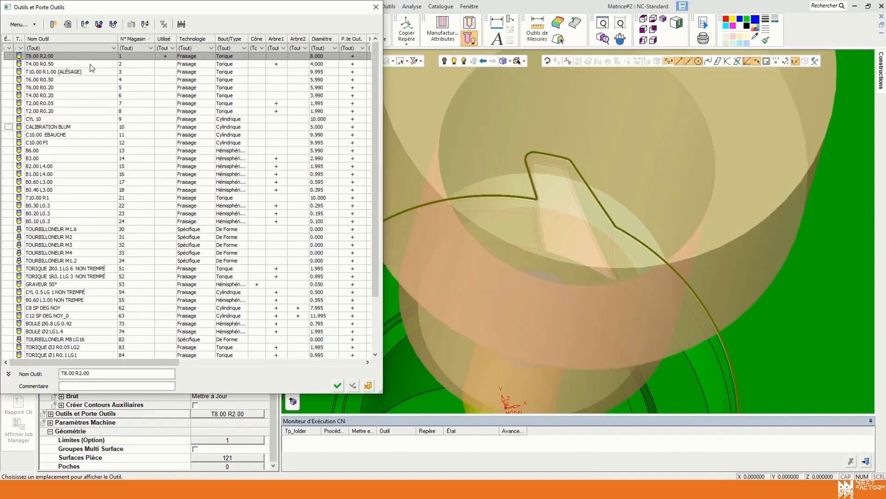
left_click(72, 64)
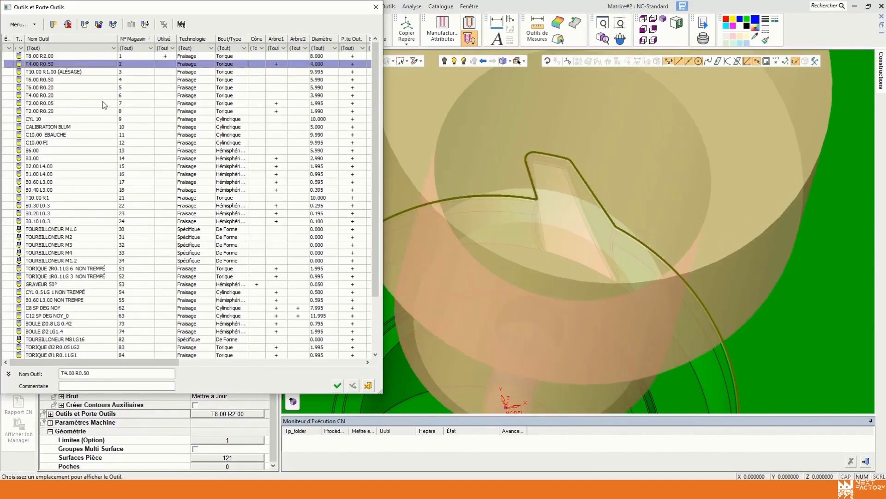
left_click(338, 385)
left_click(51, 422)
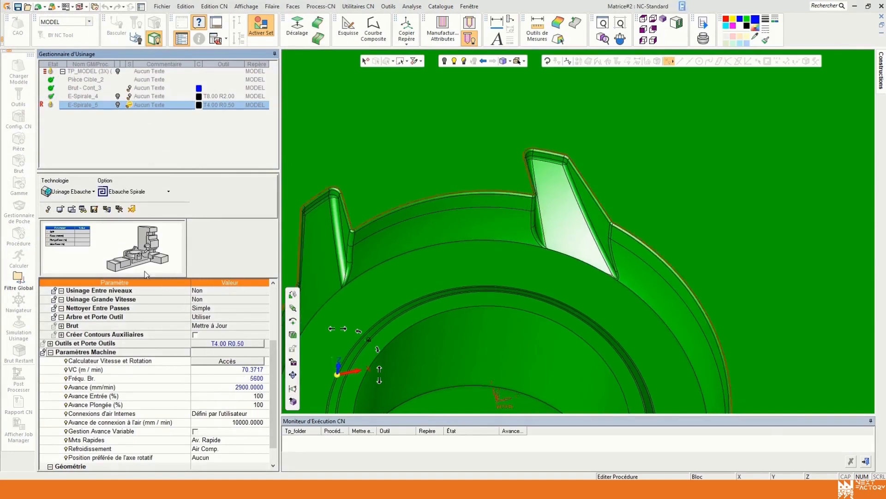
Save and calculate the E-Spirale_5 procedure and set its toolpath color to blue.
right_click(421, 176)
left_click(444, 205)
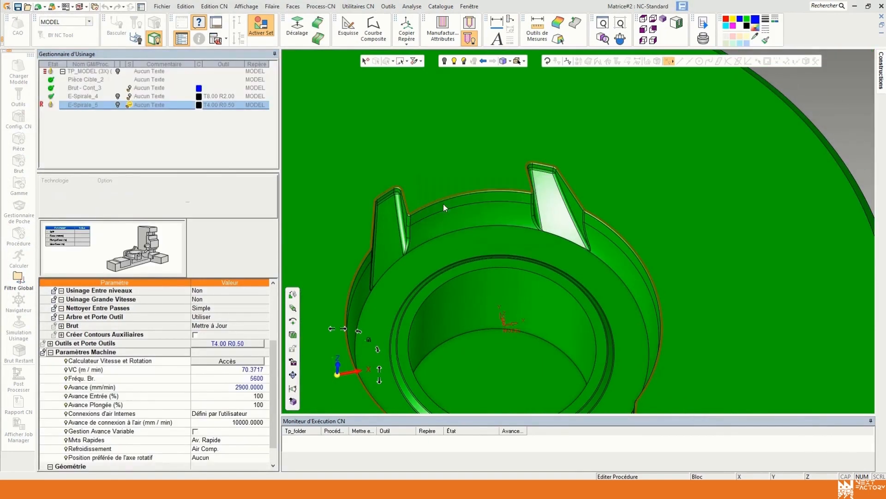
left_click(199, 105)
left_click(222, 123)
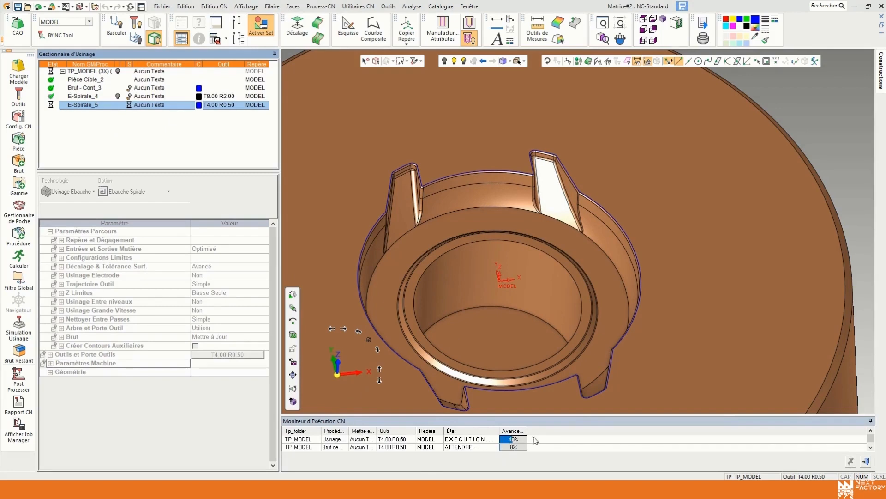
Hide the calculation monitor (Moniteur de Calcul) and display it again.
left_click(235, 7)
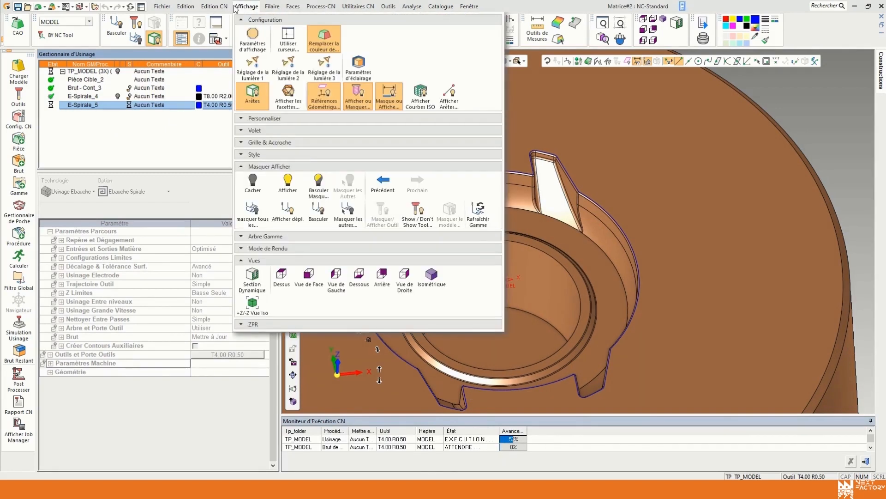
left_click(214, 6)
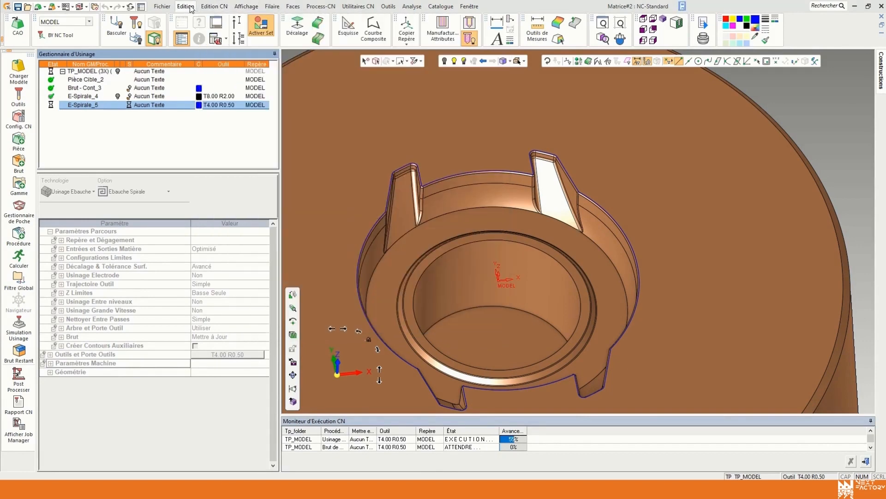
left_click(185, 7)
left_click(163, 7)
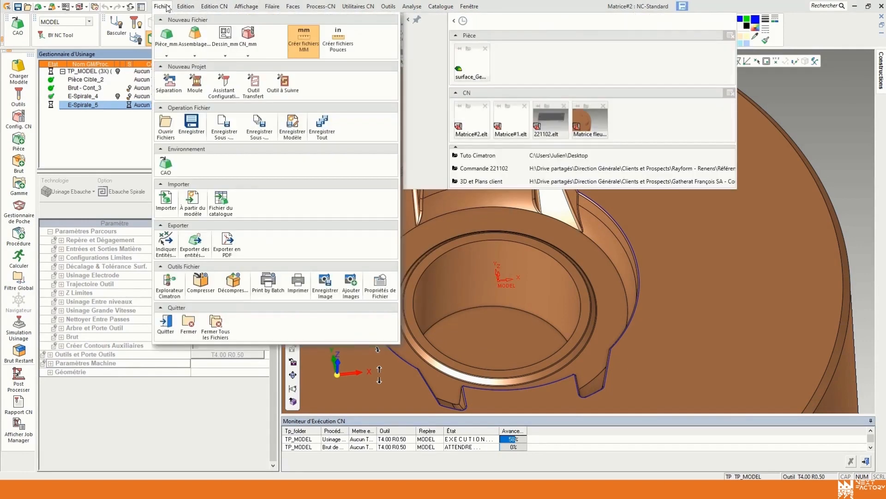
mouse_move(239, 7)
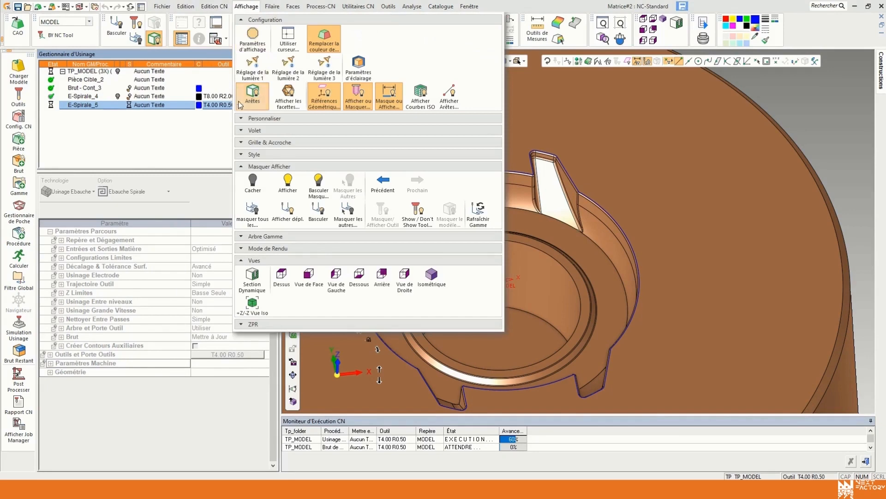
left_click(243, 121)
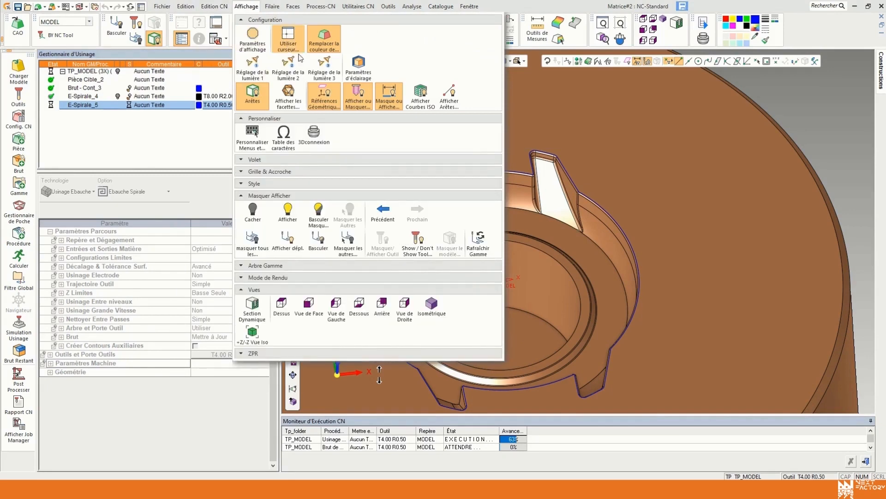
left_click(263, 159)
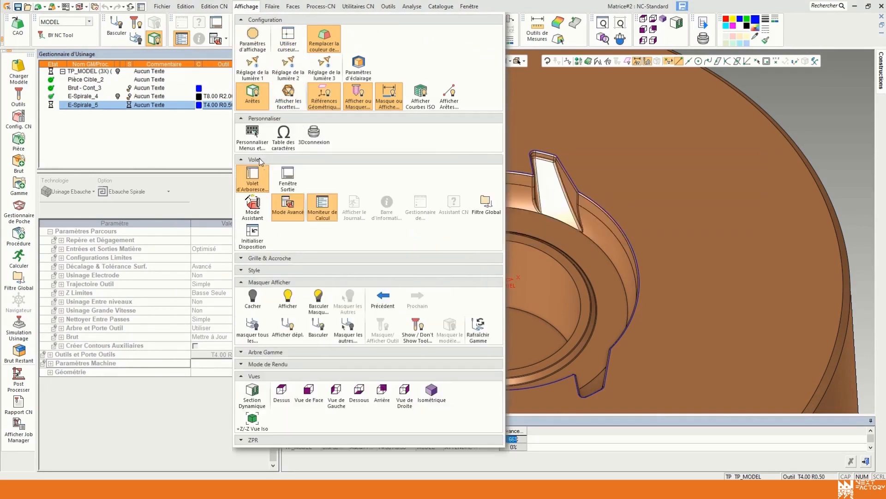
left_click(257, 189)
left_click(323, 210)
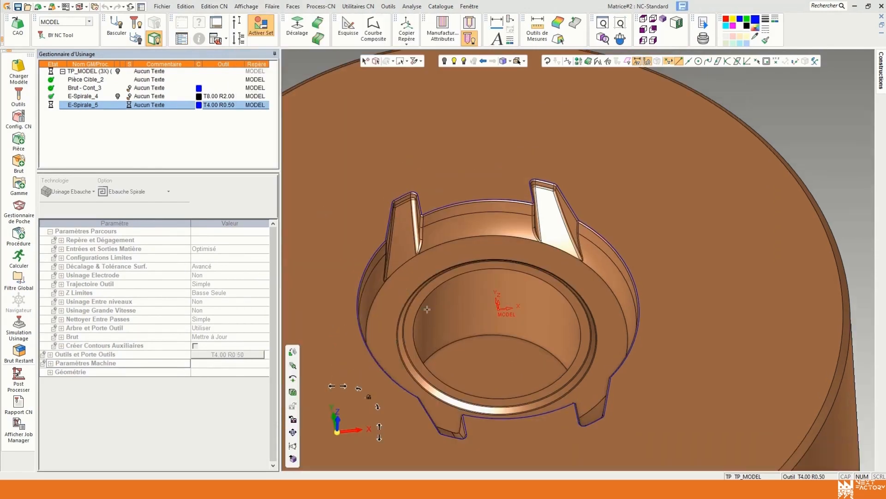
left_click(246, 6)
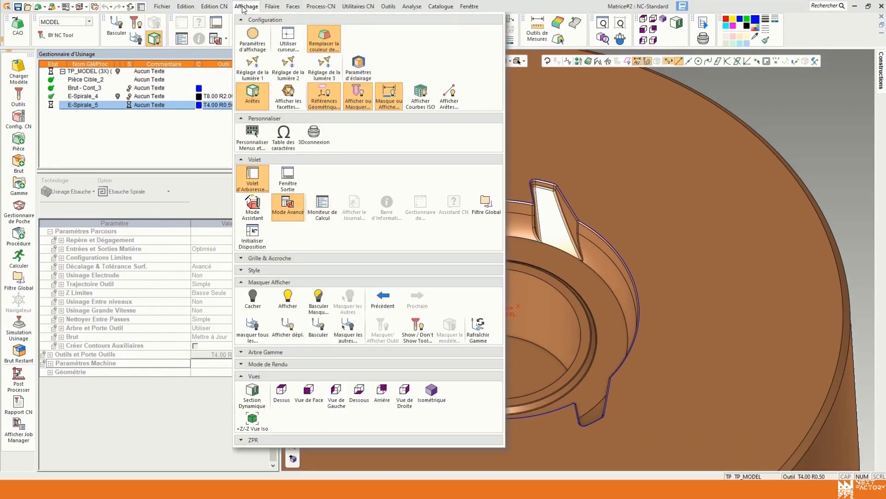
left_click(317, 202)
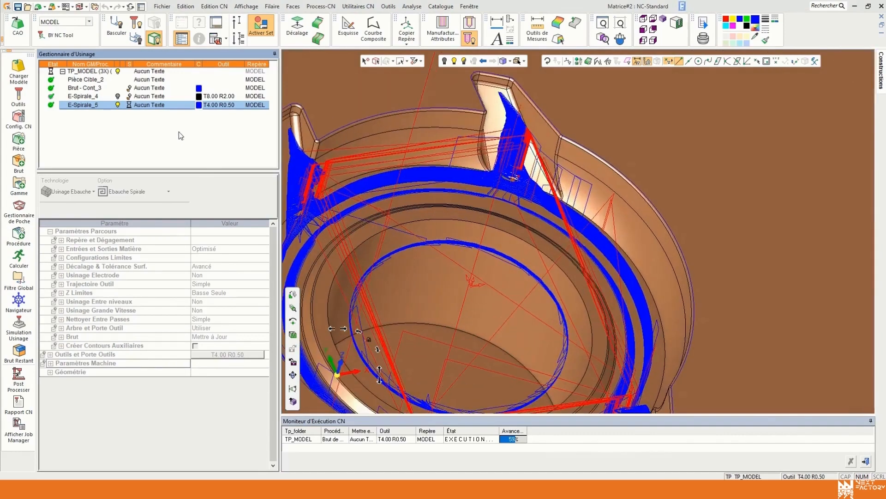
Hide the E-Spirale_5 toolpath and compare the remaining stock of E-Spirale_4 with that of E-Spirale_5.
left_click(117, 105)
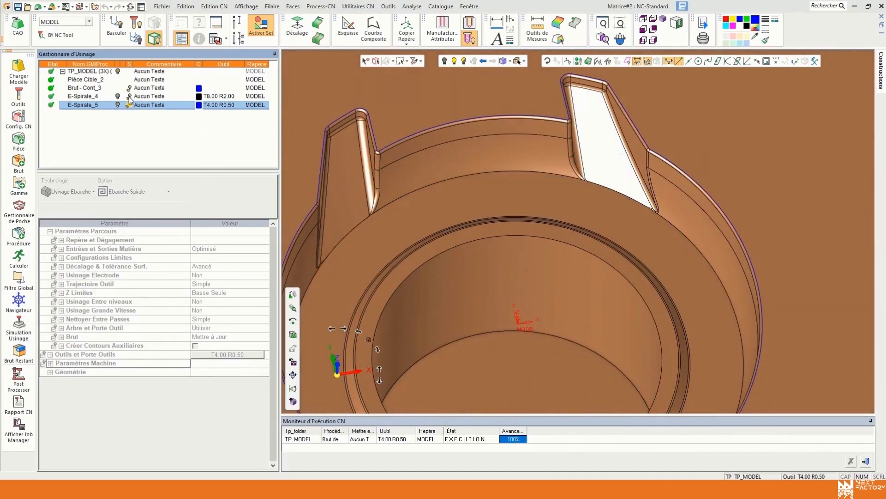
left_click(130, 96)
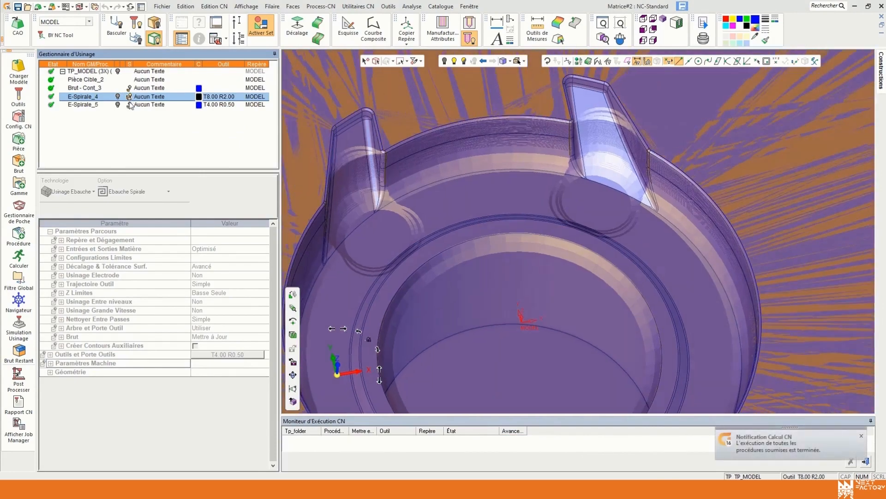
left_click(131, 105)
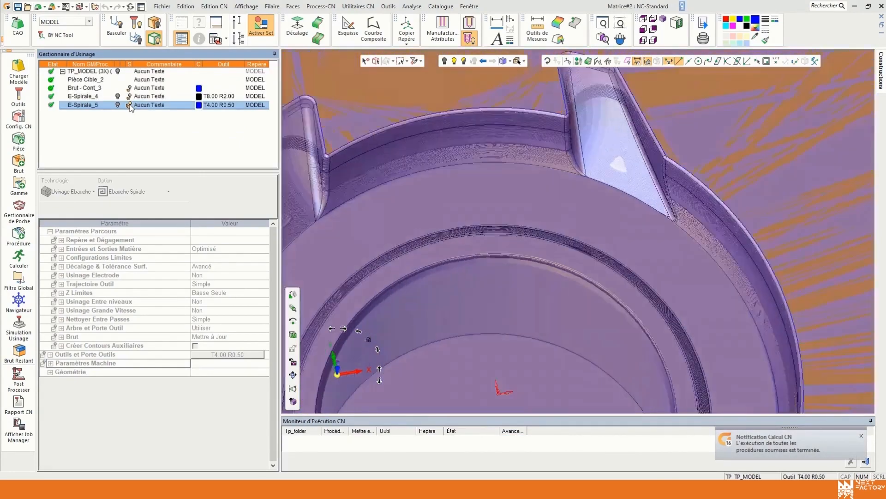
middle_click_drag(586, 123, 598, 145)
Display the E-Spirale_5 toolpath and use the global filter to hide and restore its Avance Max. and Rapide motions.
left_click(118, 105)
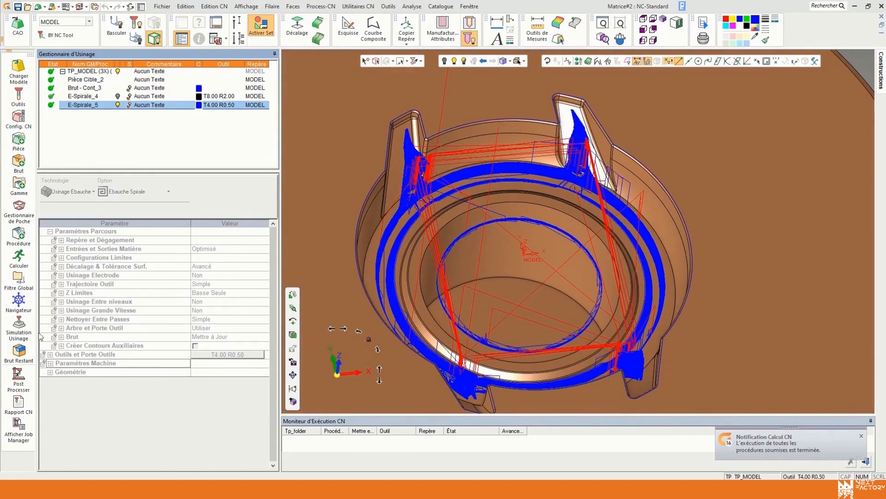
left_click(21, 281)
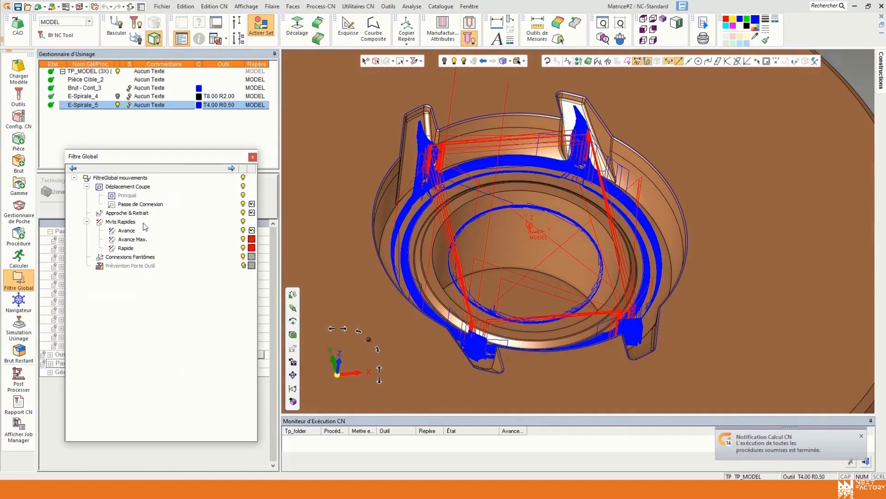
left_click(243, 238)
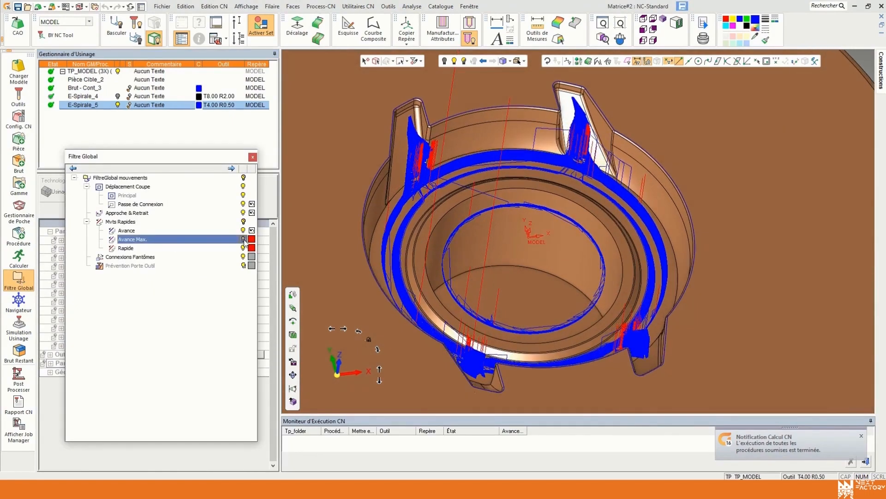
left_click(244, 248)
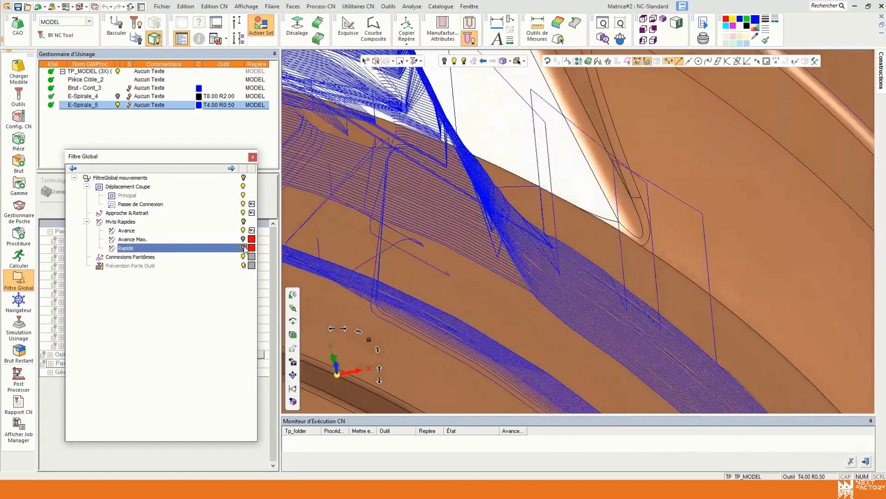
left_click(243, 247)
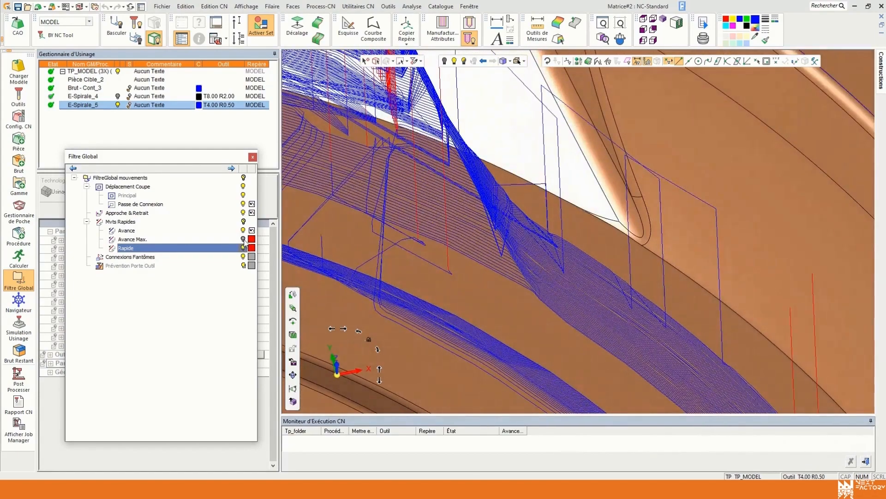
left_click(243, 239)
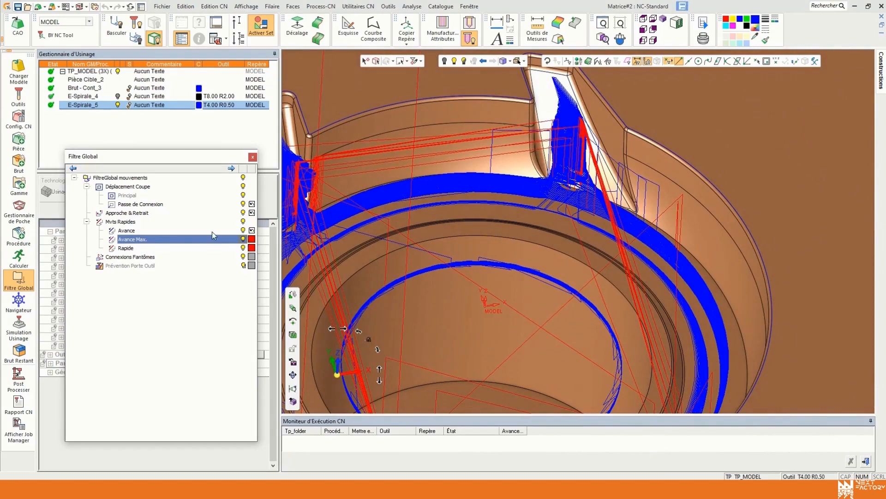
left_click(253, 158)
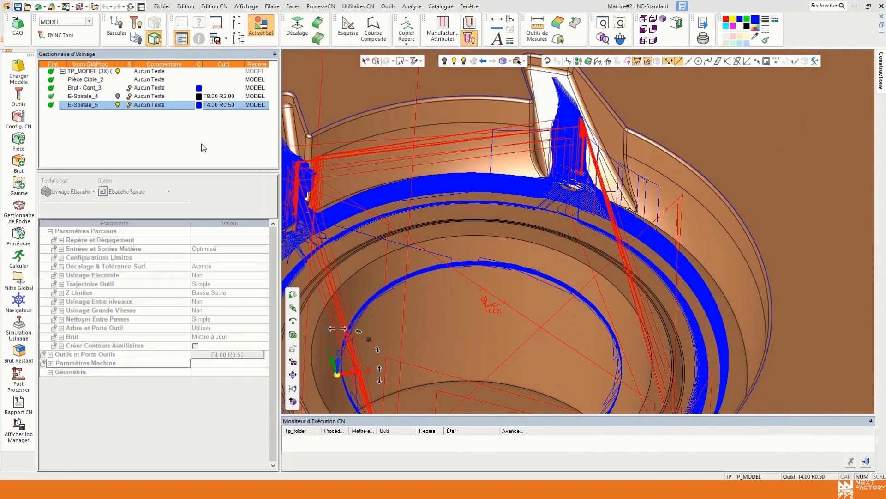
Hide the E-Spirale_5 toolpath, display its remaining stock to examine the whole recess, and hide the stock again.
left_click(118, 104)
left_click(130, 105)
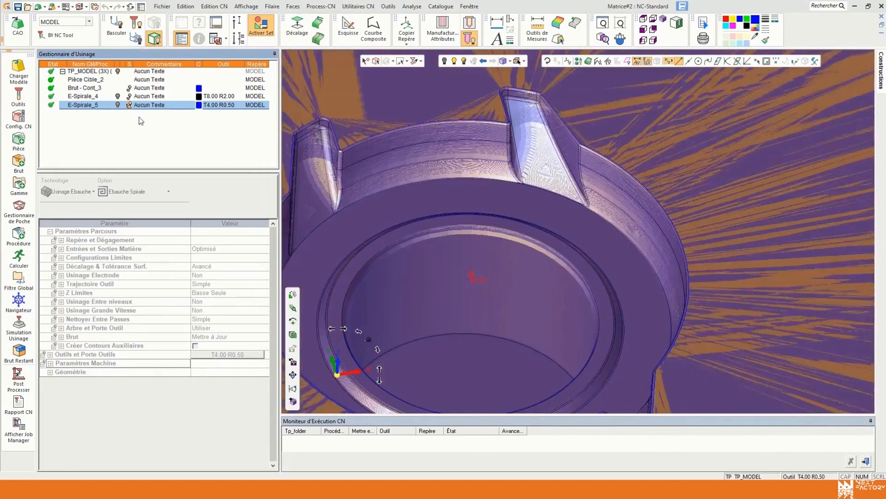
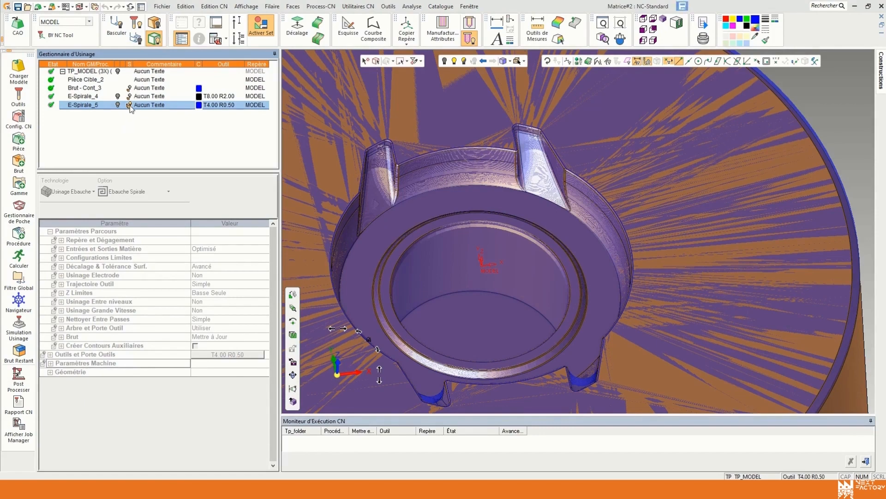
left_click(130, 105)
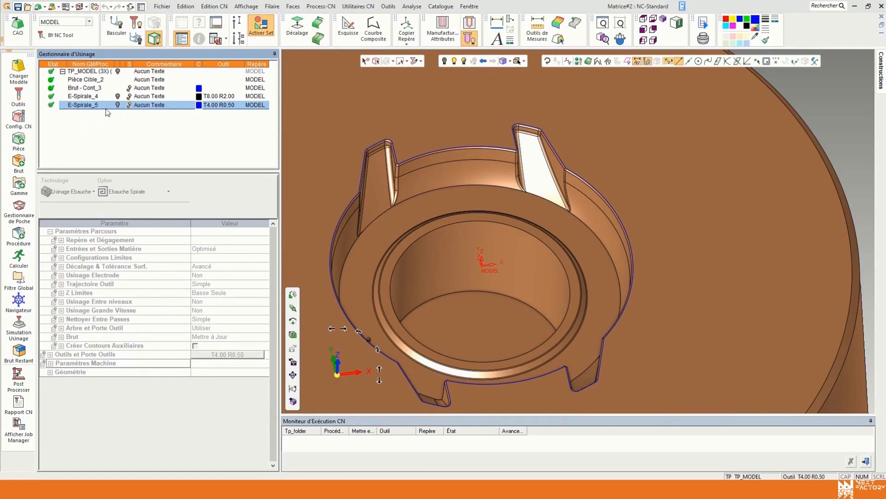
mouse_move(439, 1)
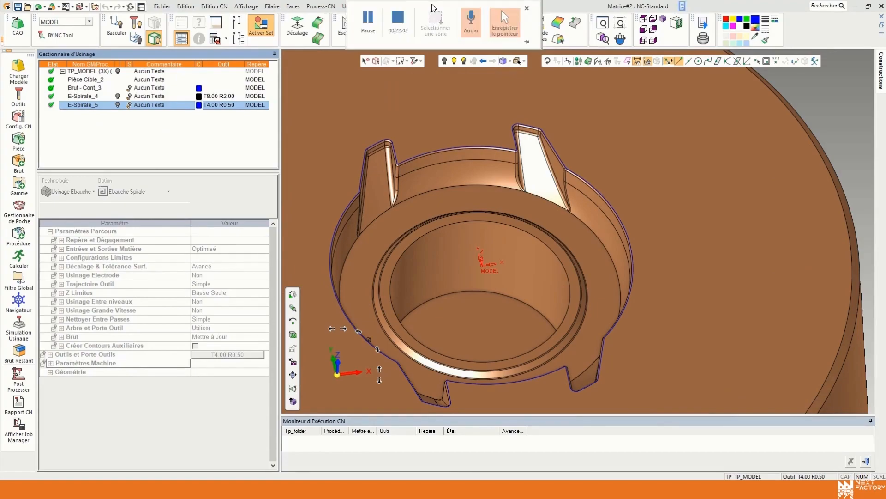